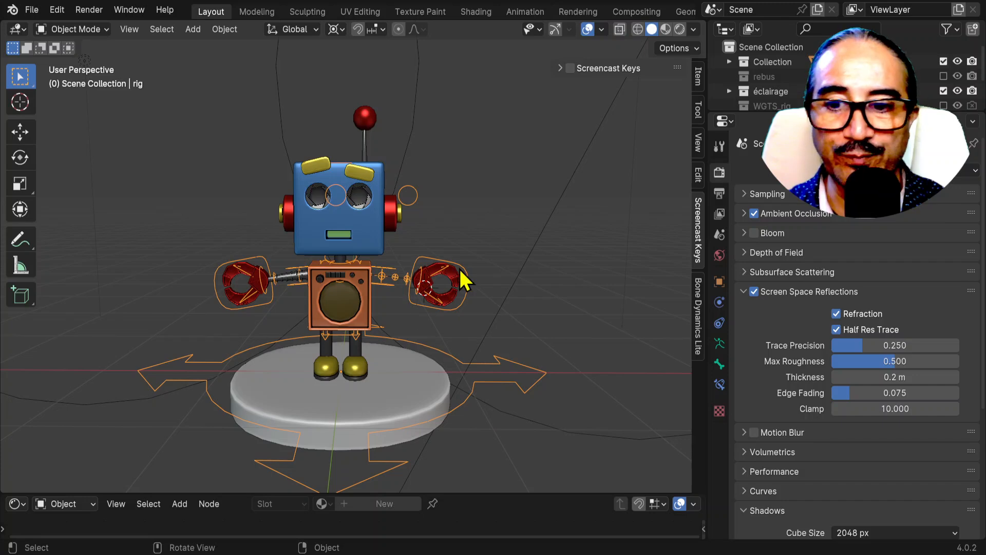
- Put the robot's rig in Pose Mode and try moving the Controle-pince bone beside the head
middle_drag(491, 286, 447, 377)
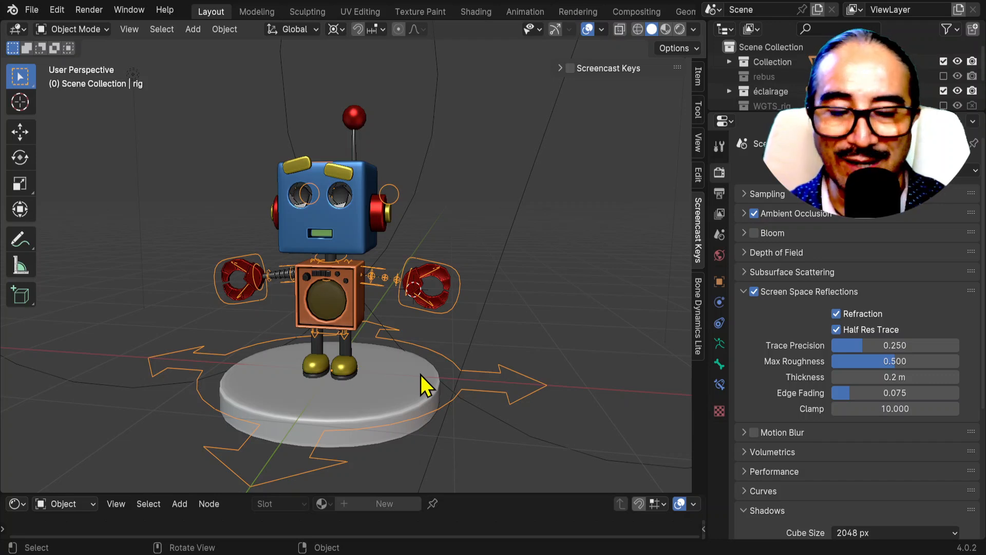
click(398, 177)
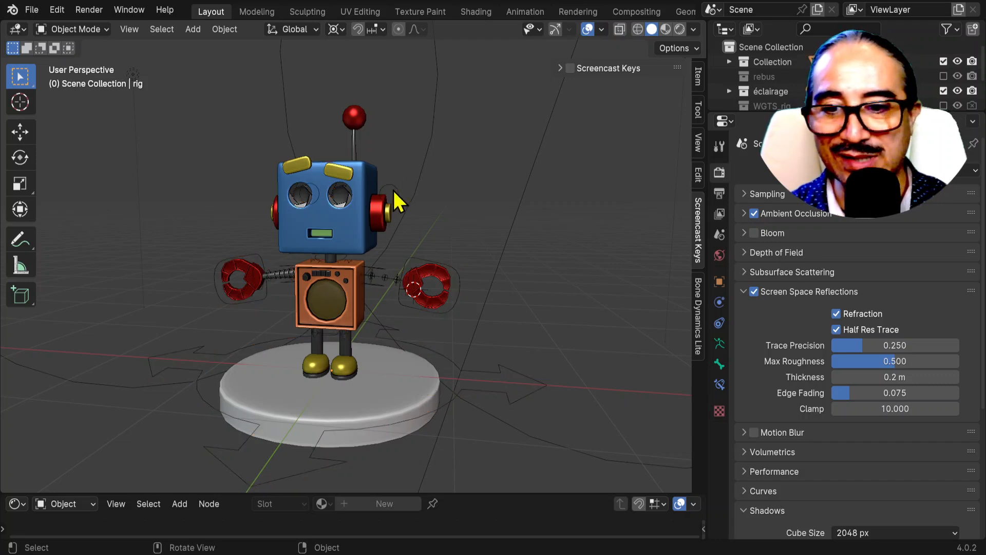
click(397, 190)
key(ctrl+Tab)
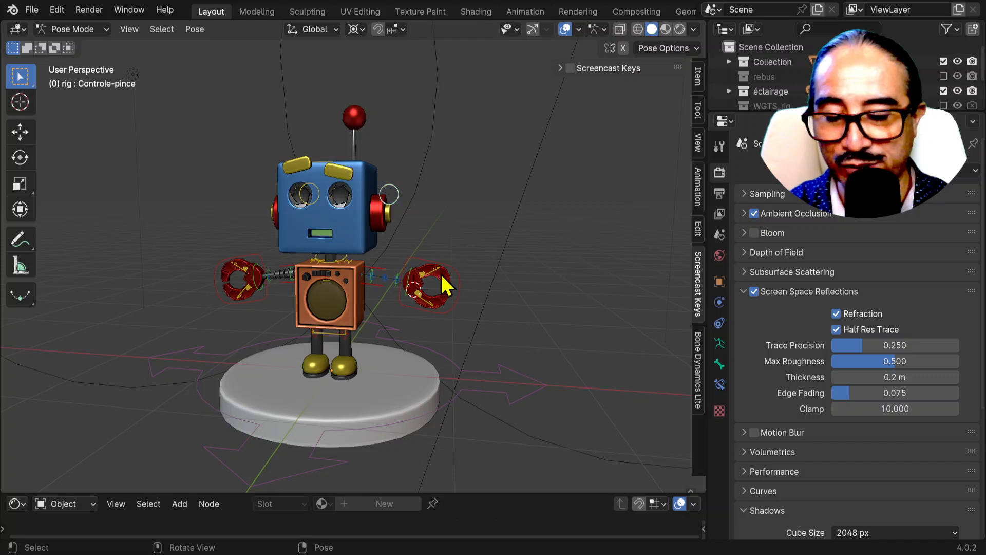
key(g)
right_click(456, 237)
middle_drag(405, 327, 414, 330)
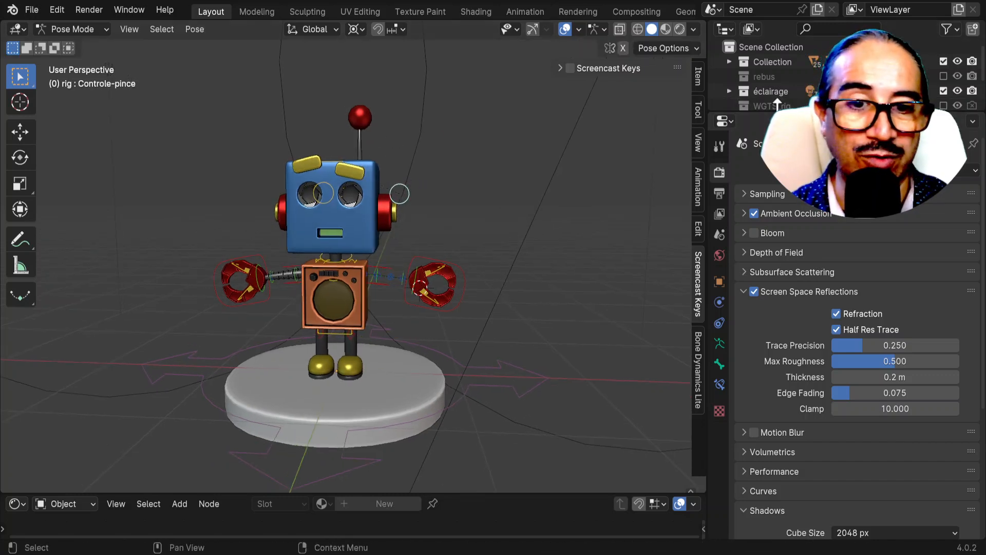
- Duplicate the rig's Controle-pince bone in Edit Mode and place the copy on the opposite side of the head, about -1.04 m along X
drag(779, 109, 758, 194)
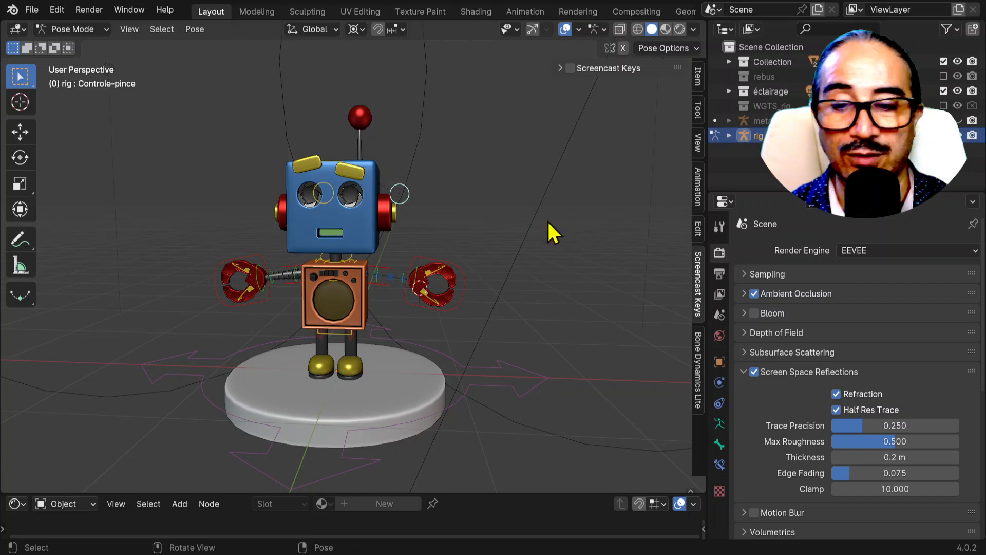
scroll(434, 275, up, 1)
key(Tab)
middle_drag(442, 226, 445, 202)
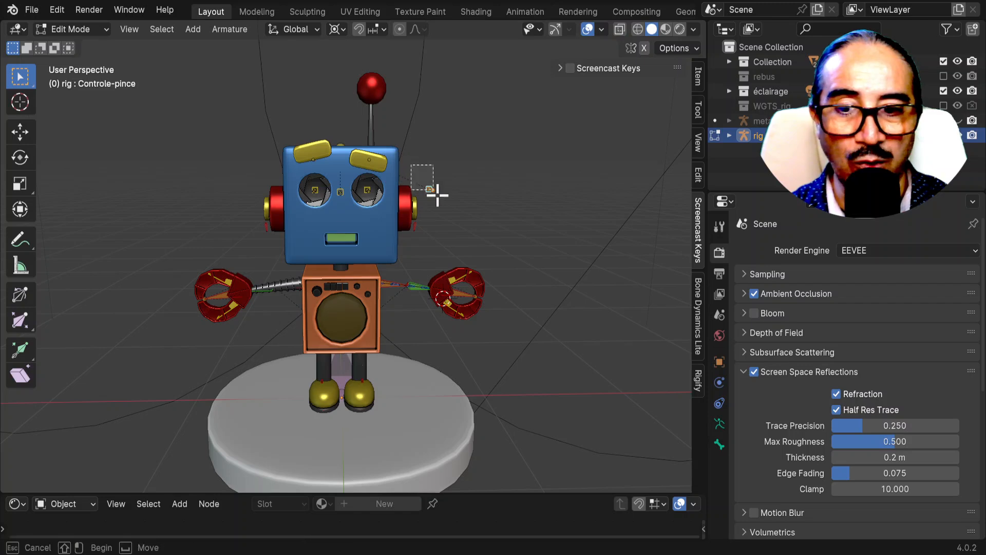
middle_drag(471, 216, 486, 175)
key(ctrl+Tab)
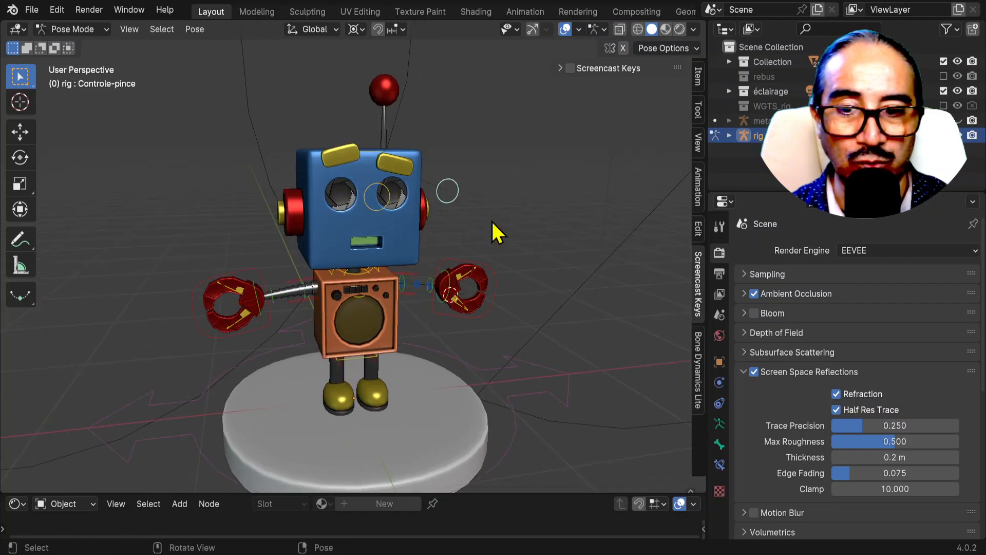
key(ctrl+Tab)
key(KP_3)
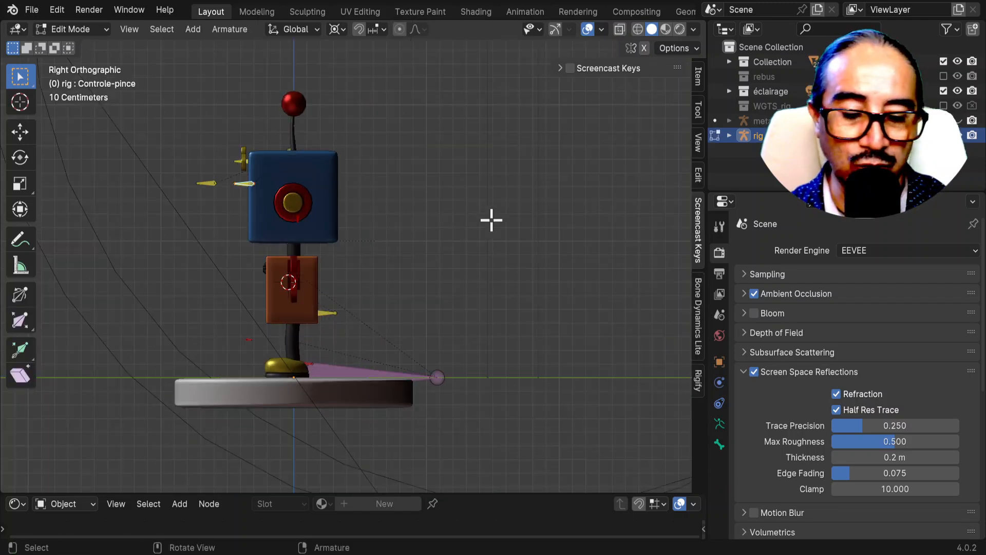
key(KP_1)
key(shift+d)
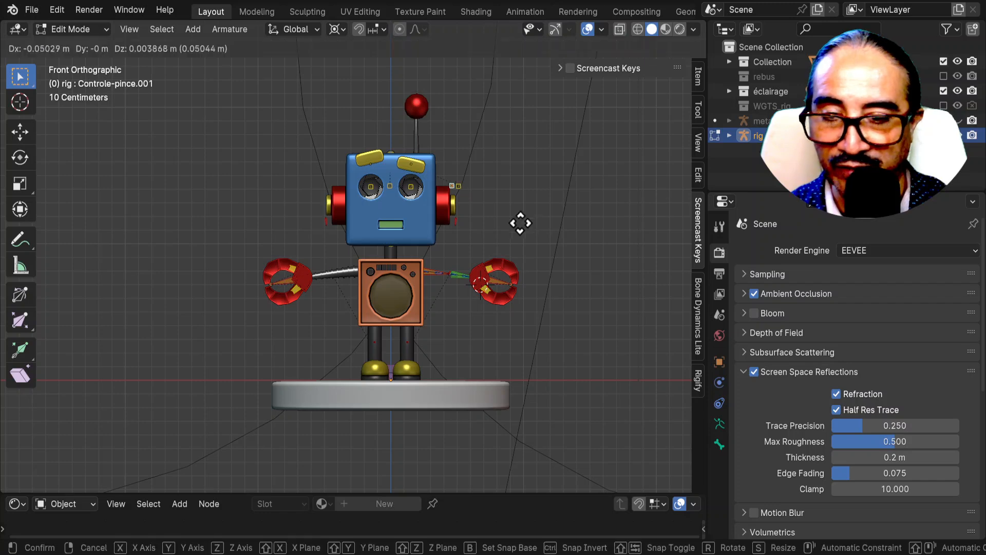
click(394, 222)
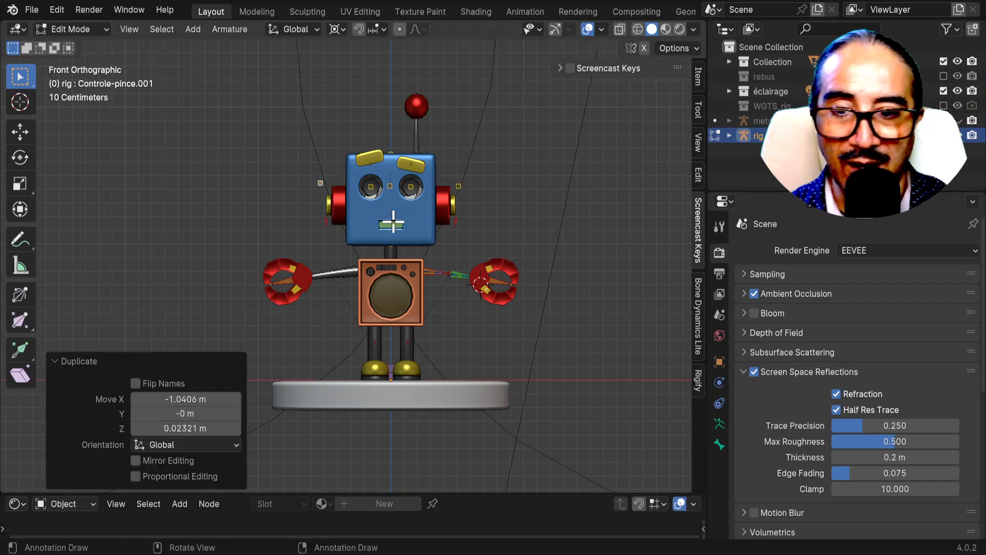
- Return the rig to Pose Mode, set the pivot point to Median Point and test scaling both pincer controls
key(ctrl+Tab)
middle_drag(476, 241, 437, 236)
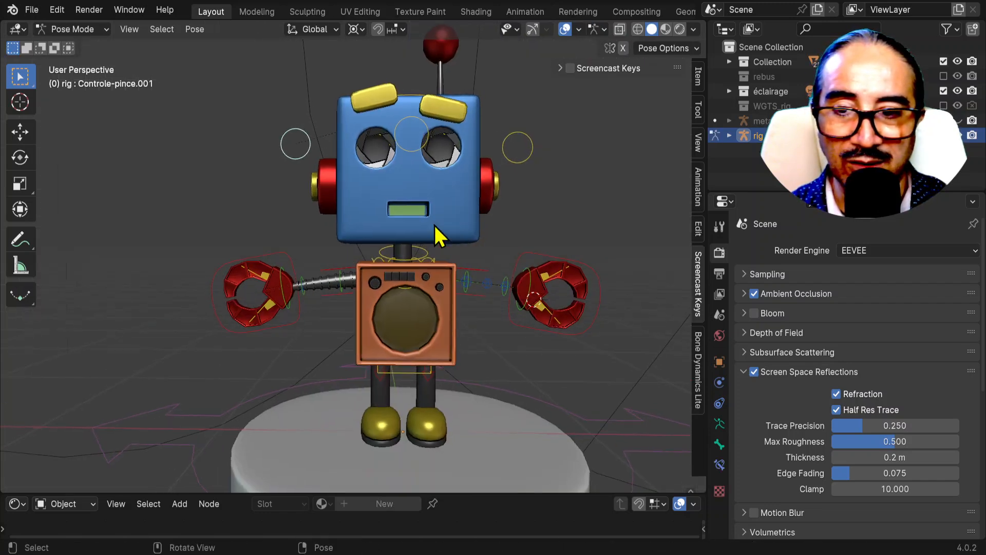
key(period)
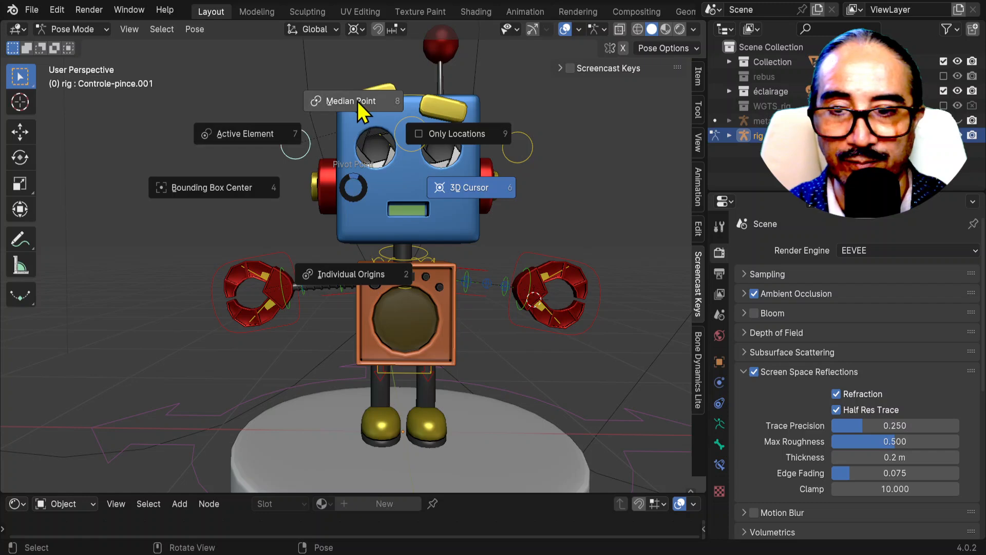
click(336, 100)
key(s)
right_click(327, 178)
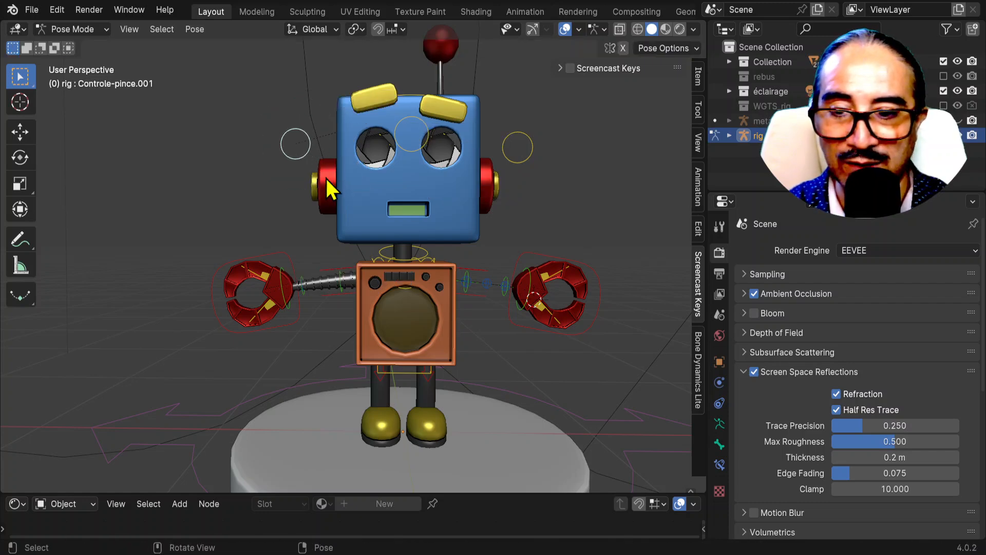
key(s)
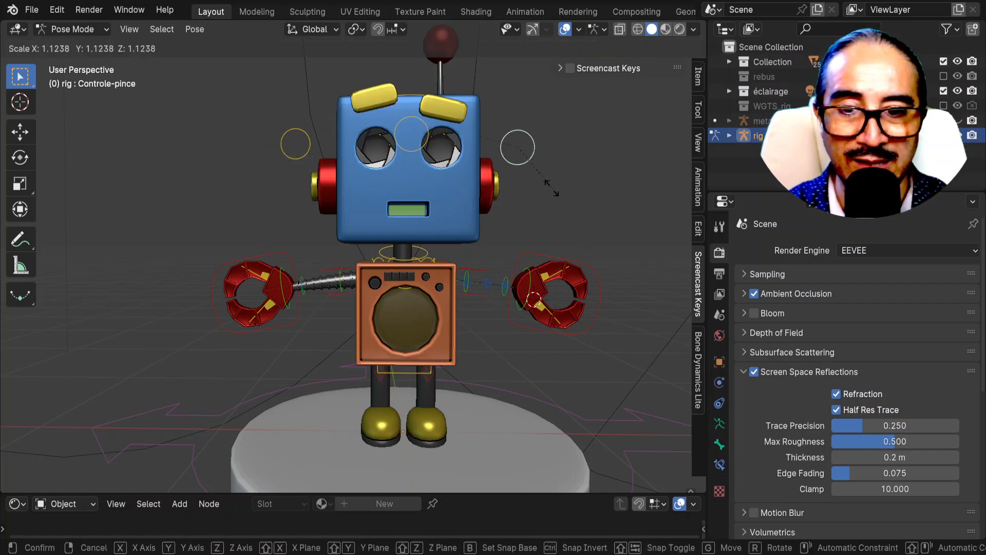
right_click(580, 221)
middle_drag(579, 221, 561, 232)
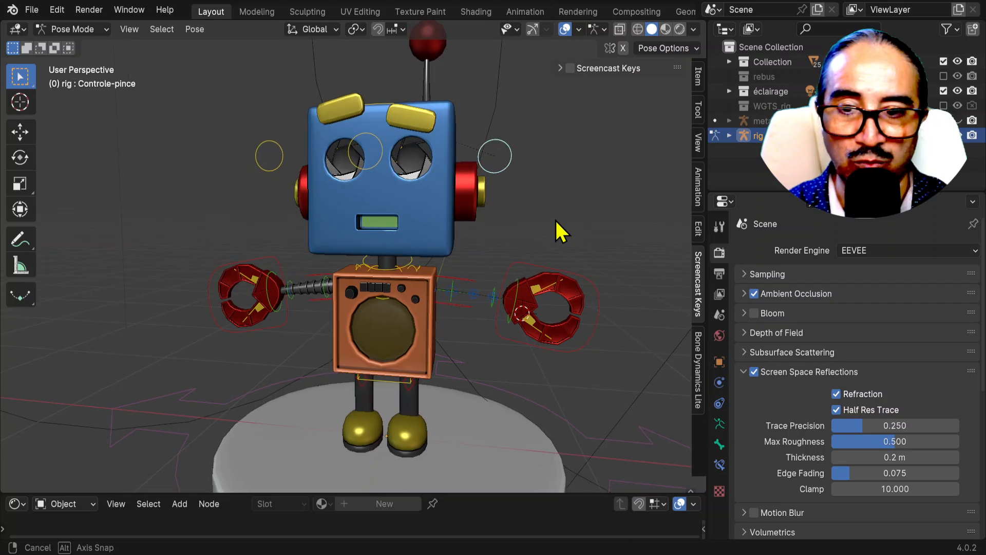
scroll(534, 220, down, 4)
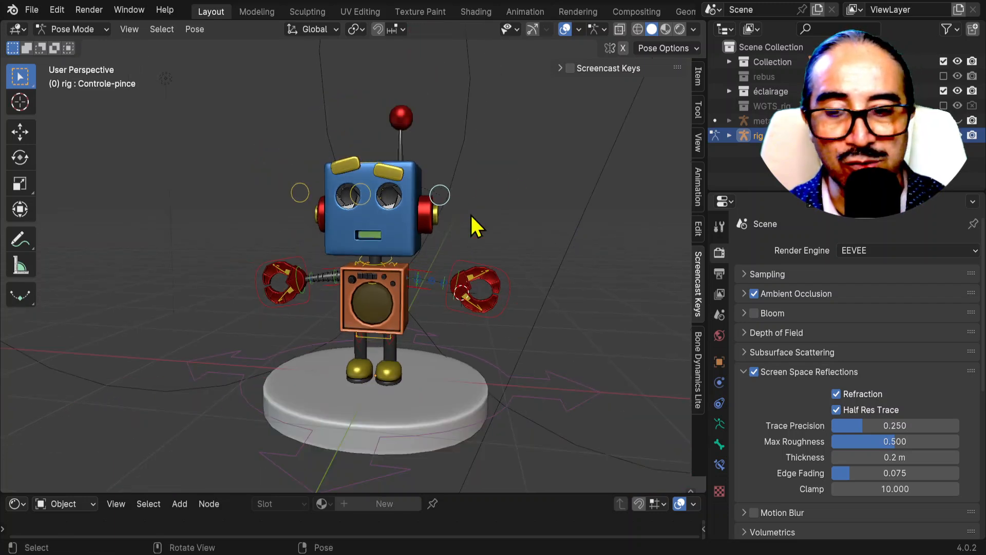
- Hide the rig, then show and select the metarig and switch it to Edit Mode in front view
key(KP_1)
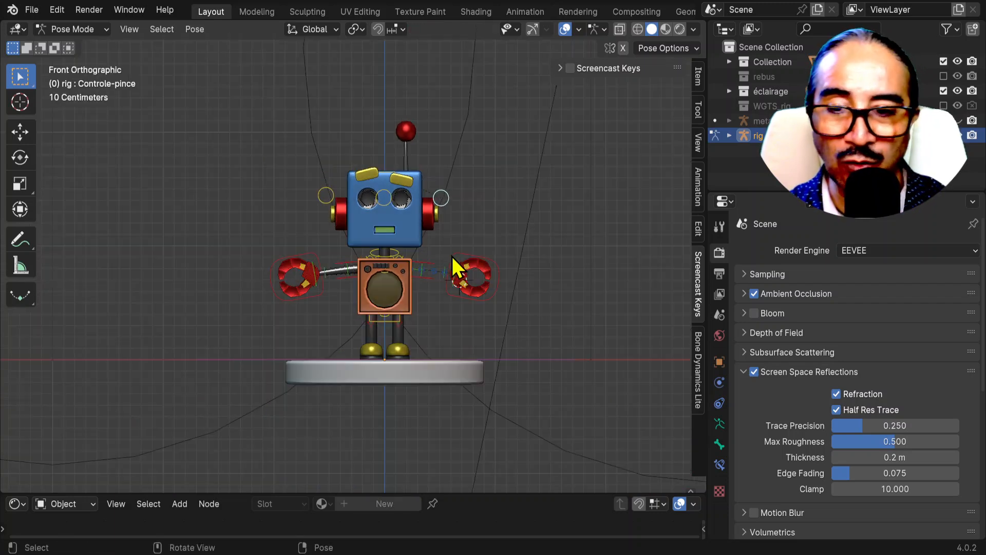
scroll(461, 240, up, 2)
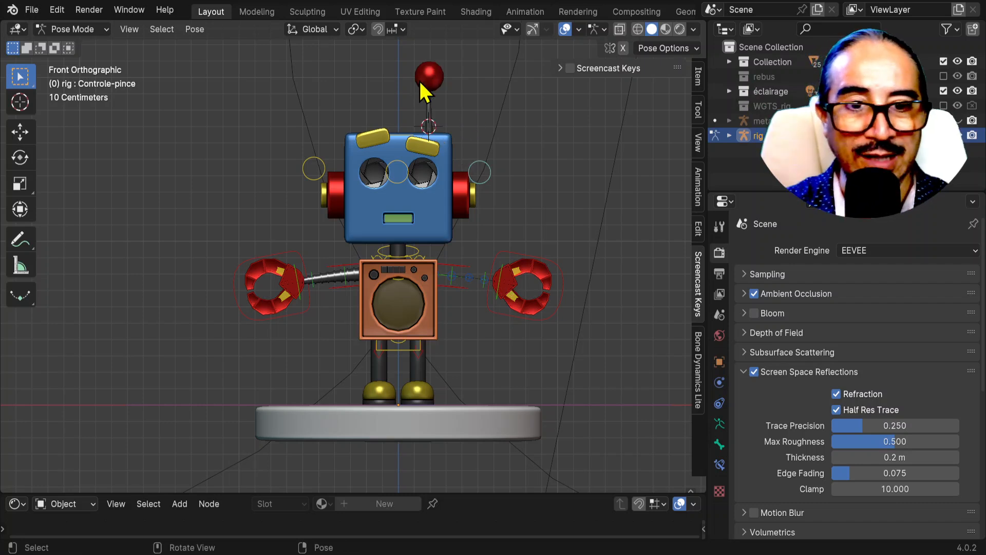
click(961, 134)
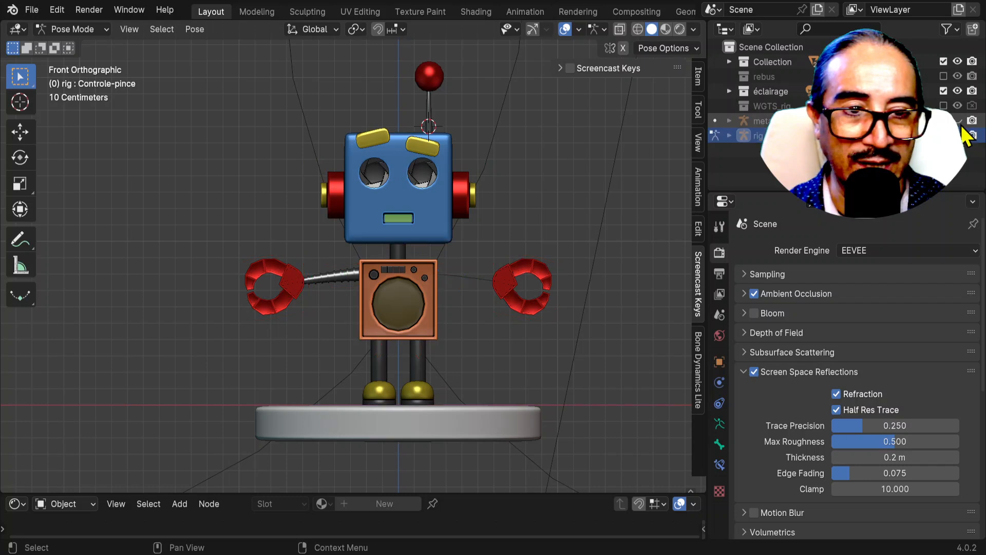
click(787, 122)
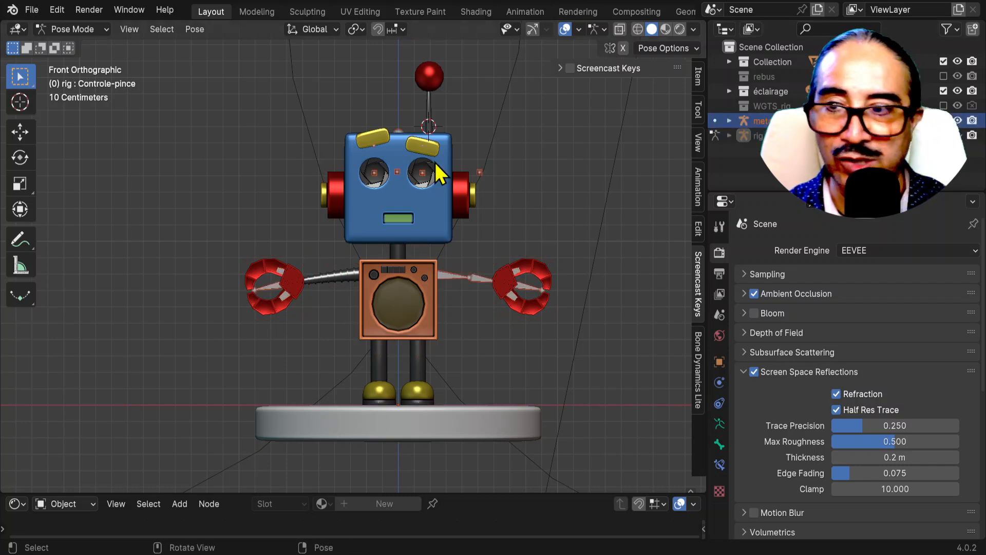
click(79, 32)
click(91, 45)
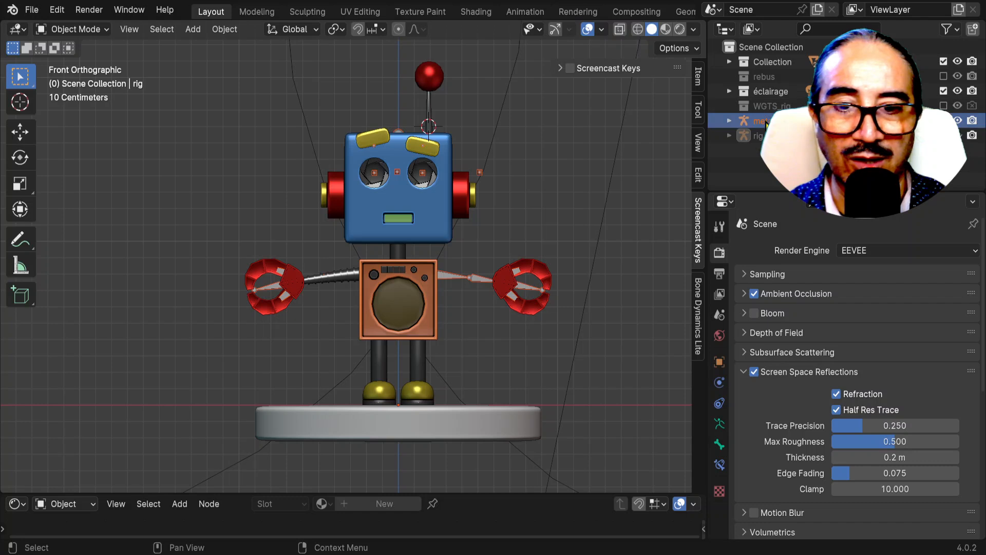
key(Tab)
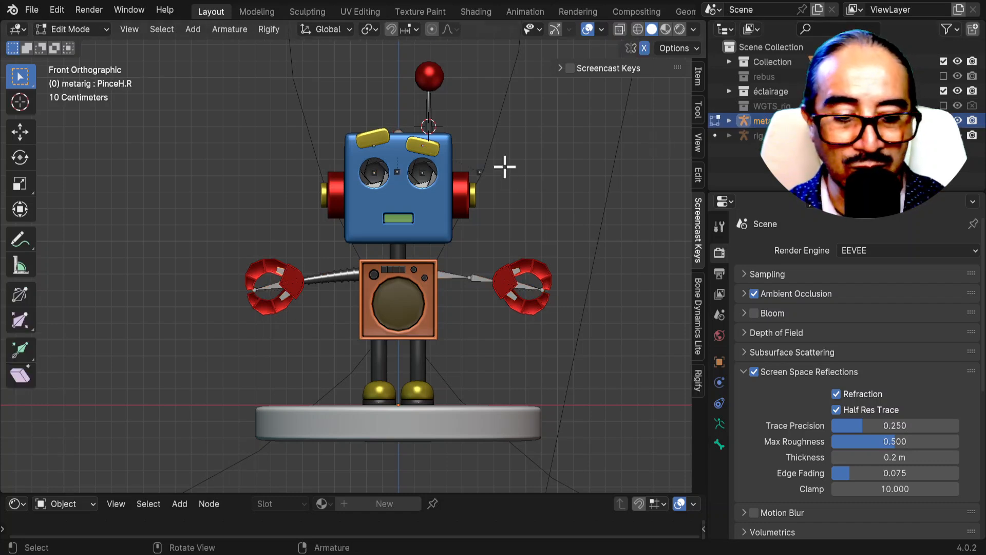
key(KP_Divide)
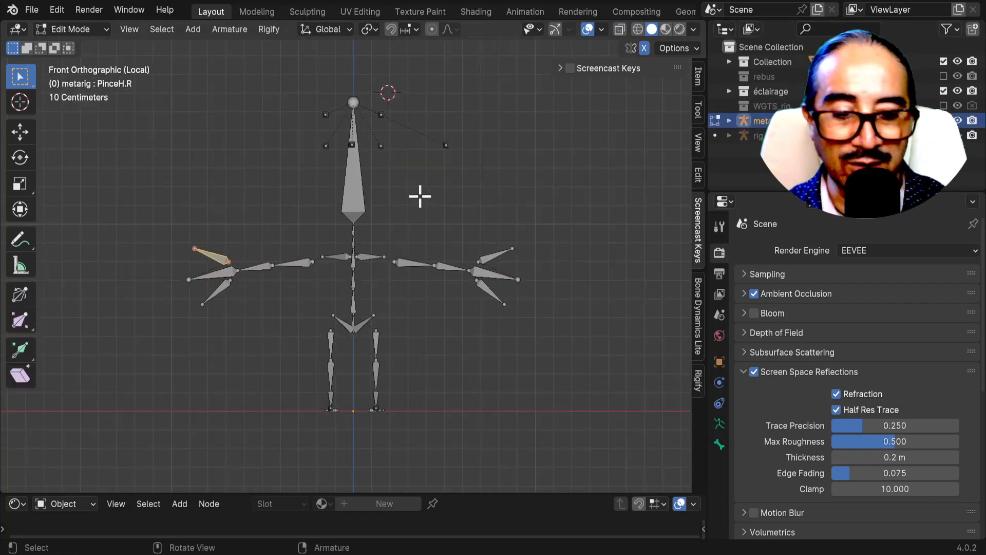
key(KP_Divide)
shift+middle_drag(444, 170, 445, 198)
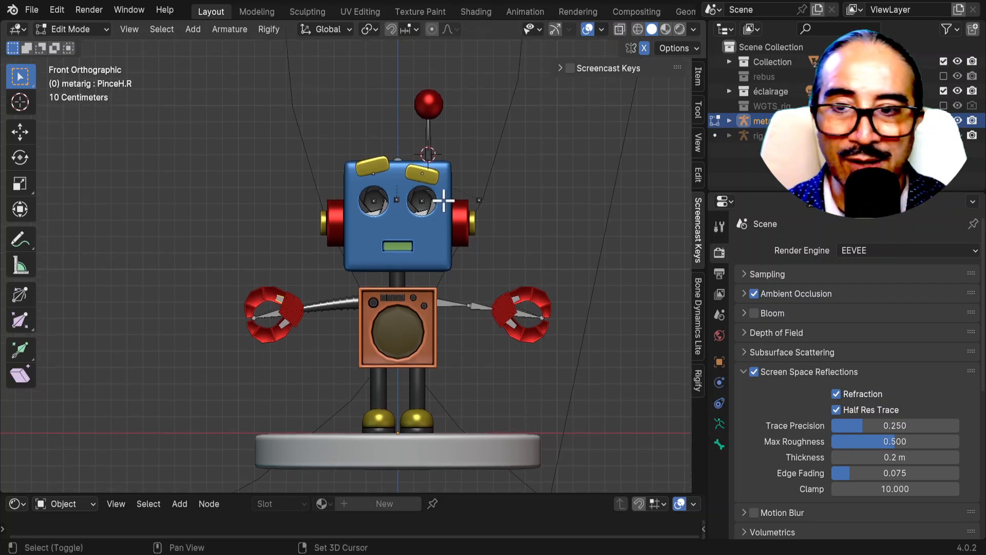
- Enlarge the properties area and expand the Rigify Samples list in the metarig's armature data
click(230, 29)
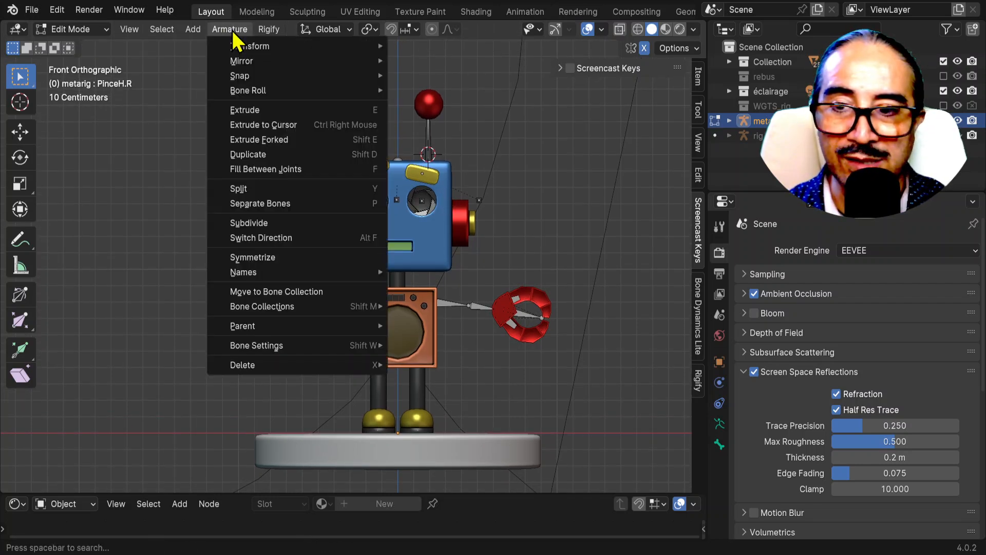
mouse_move(269, 29)
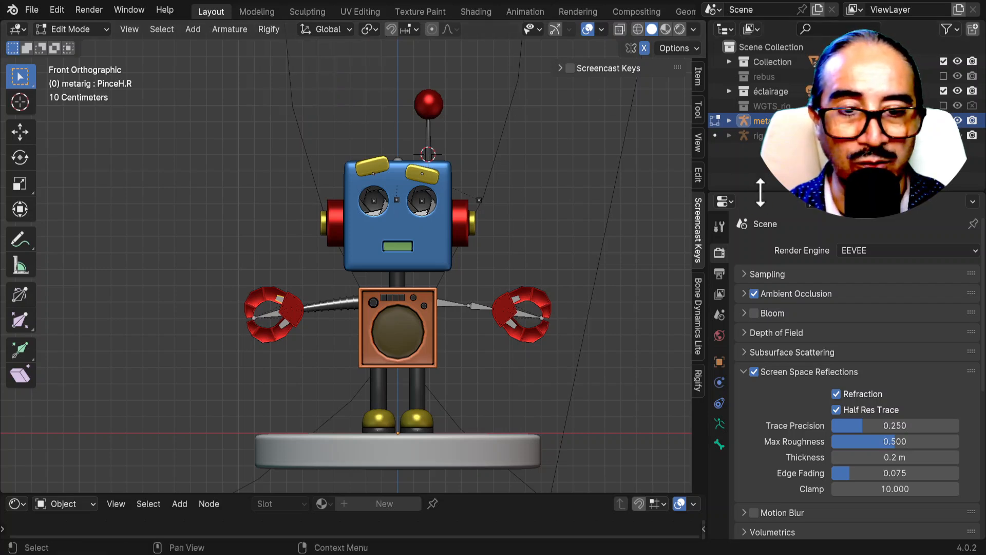
drag(760, 193, 761, 55)
click(719, 284)
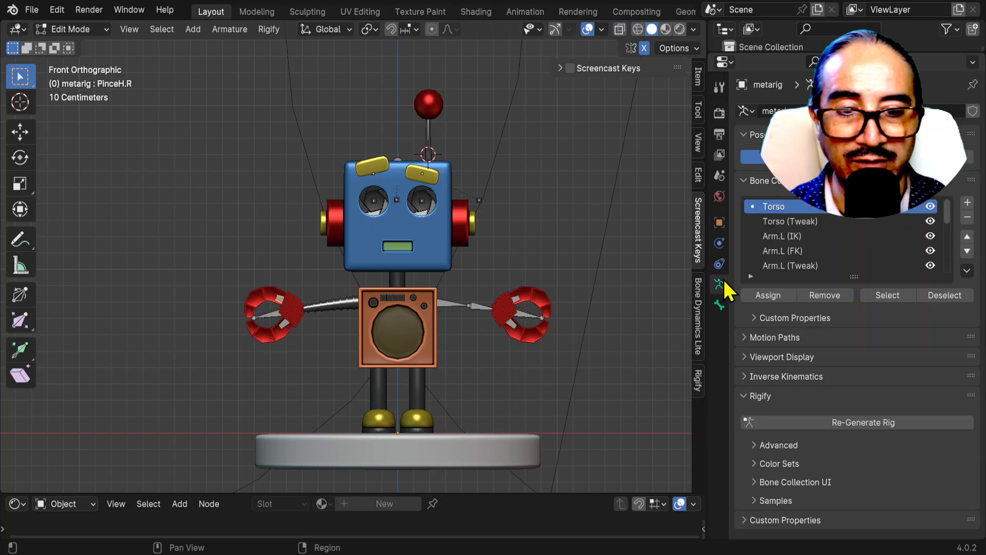
click(755, 181)
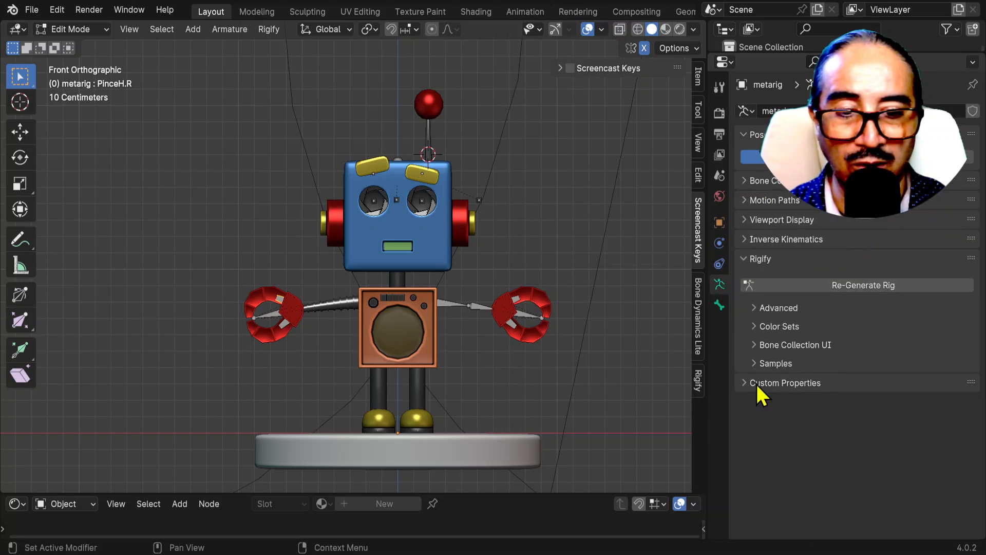
click(778, 363)
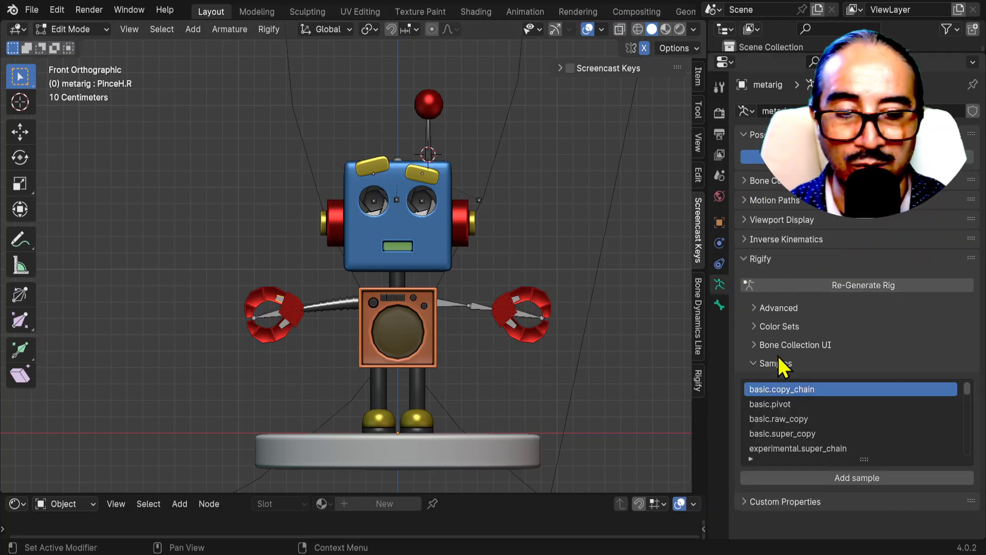
- Add the spines.basic_tail sample to the metarig and move it about 0.19 m along X and 0.98 m along Z, towards the antenna
scroll(843, 452, down, 20)
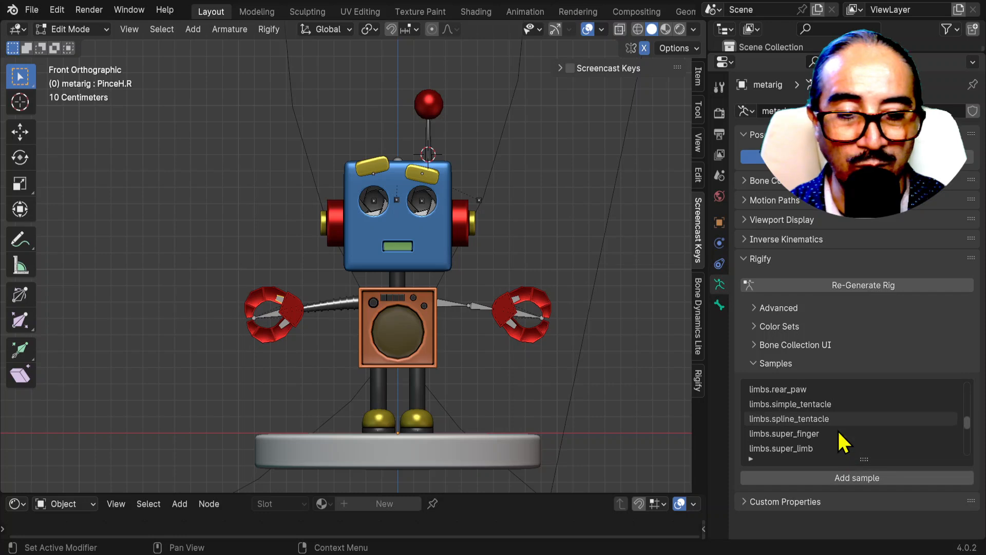
scroll(876, 414, down, 1)
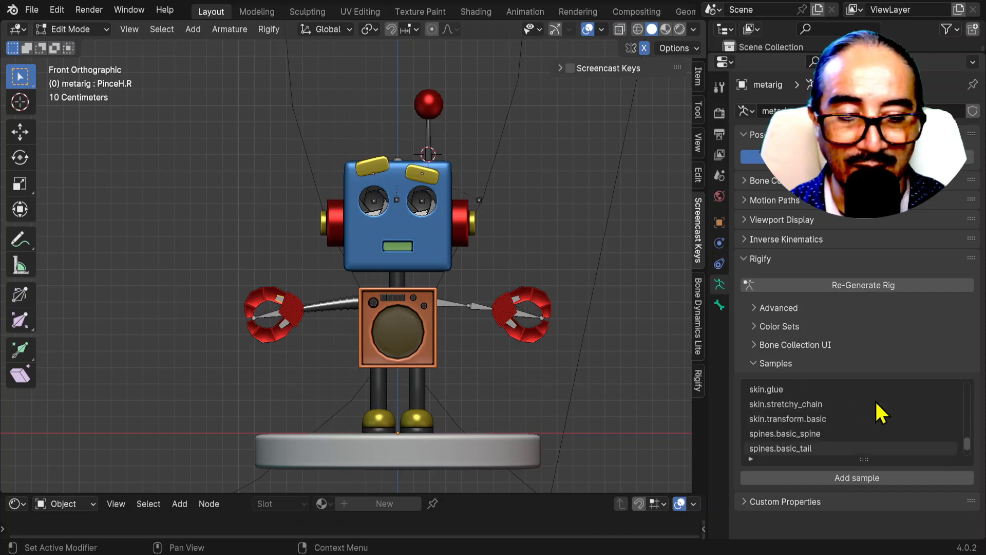
click(801, 449)
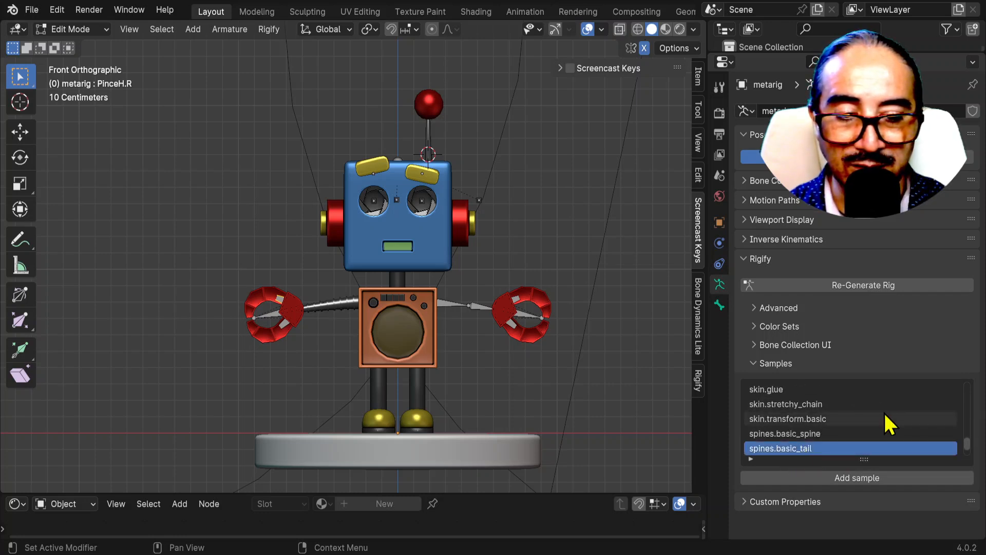
scroll(891, 421, down, 1)
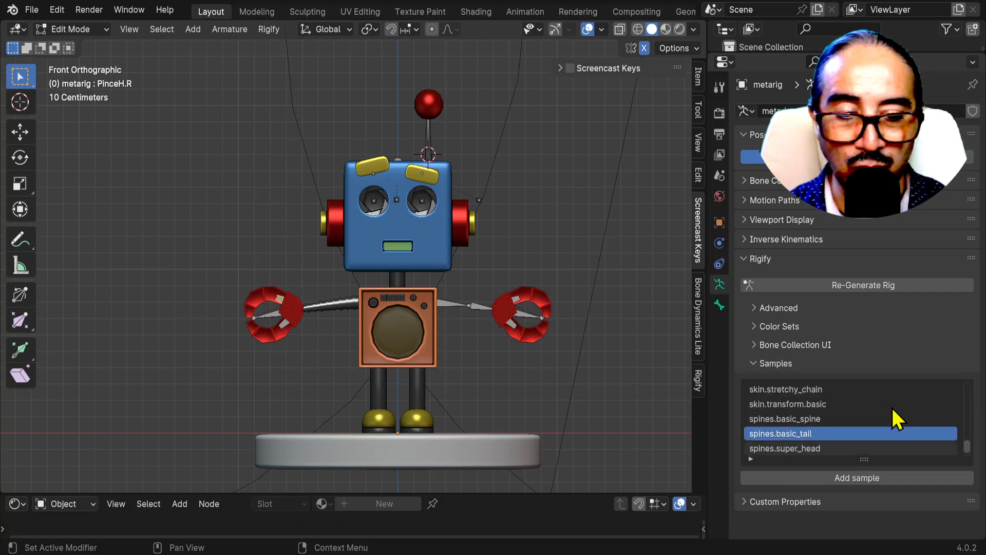
click(868, 479)
key(g)
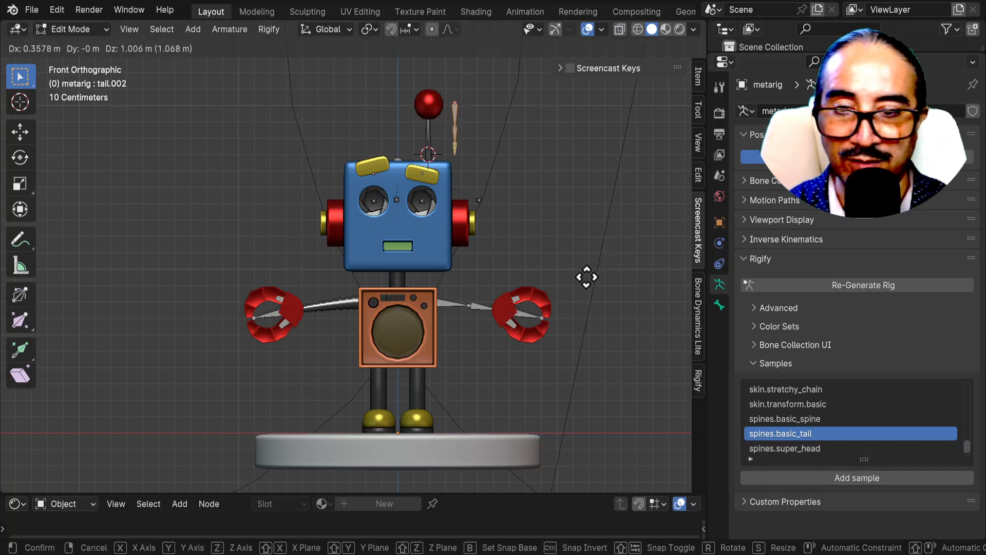
click(563, 280)
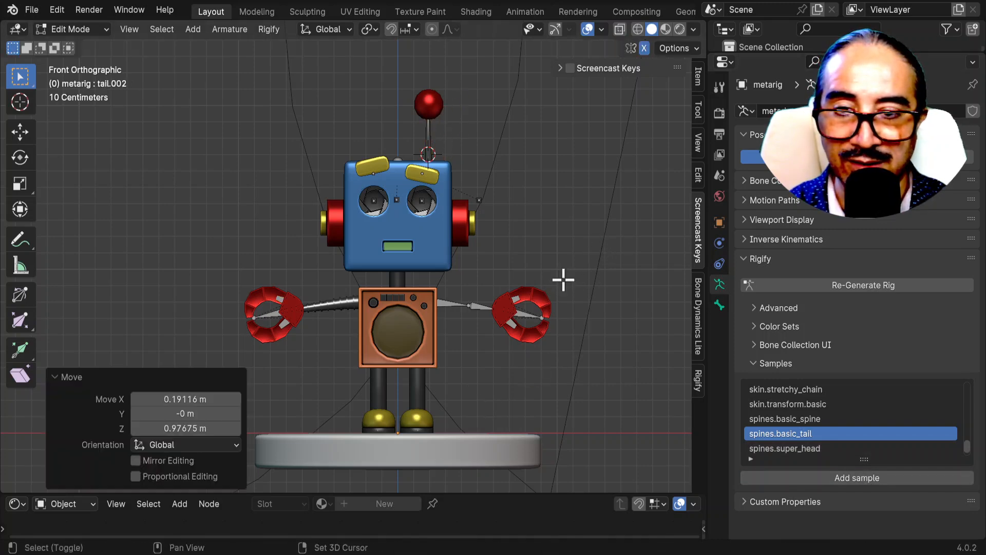
- In right view, rotate the tail bones about -188° and move them about -0.05 m along Y onto the antenna
key(KP_3)
scroll(380, 154, up, 4)
shift+middle_drag(381, 154, 568, 374)
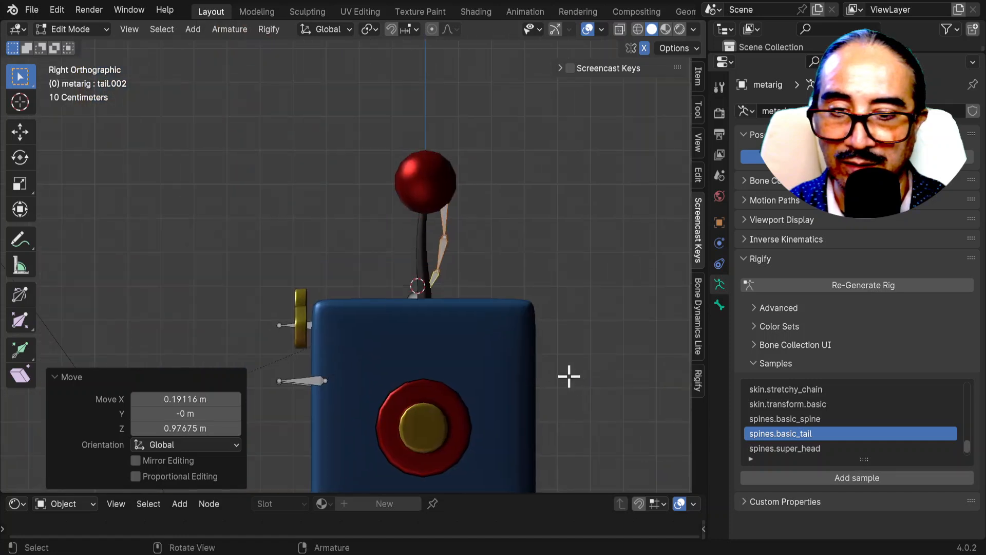
scroll(568, 374, up, 3)
key(g)
click(586, 291)
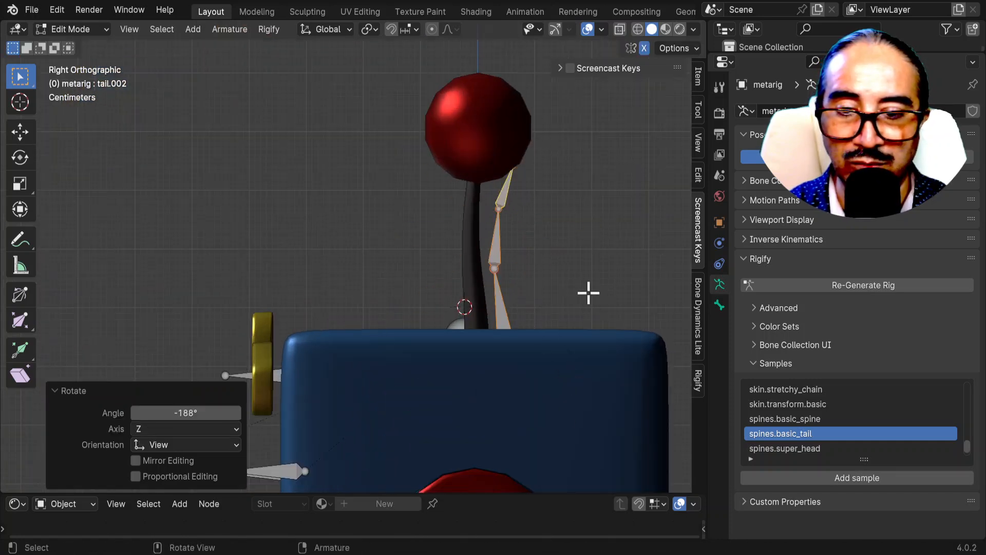
key(g)
click(558, 288)
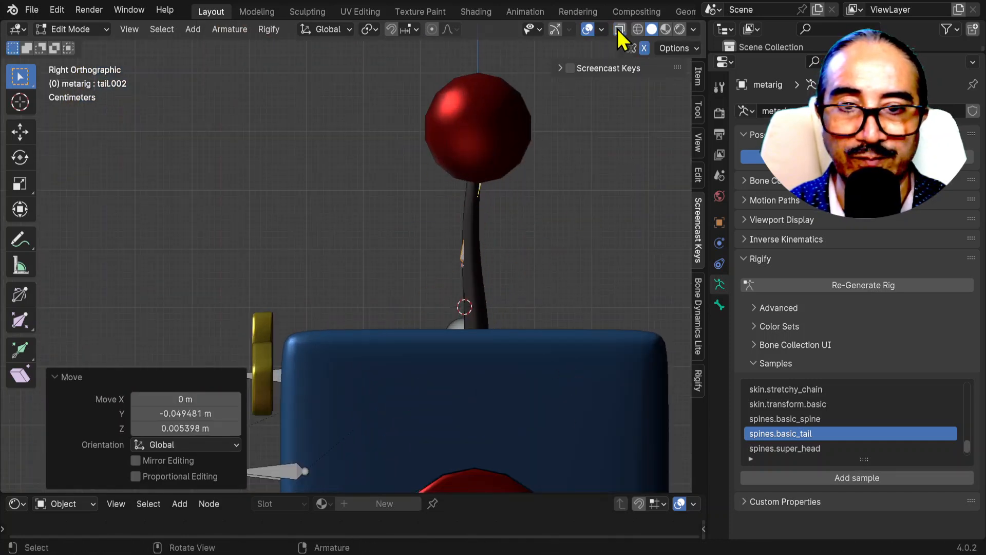
- Turn on X-ray in the viewport to reveal the bones inside the robot's head and antenna
click(620, 30)
shift+middle_drag(596, 306, 532, 268)
scroll(428, 353, down, 2)
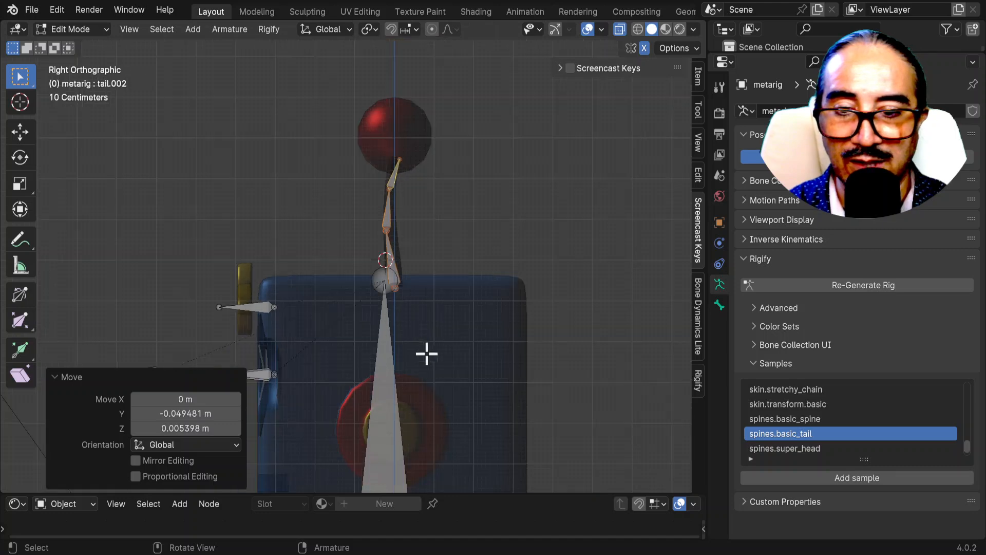
click(394, 277)
middle_drag(419, 286, 480, 297)
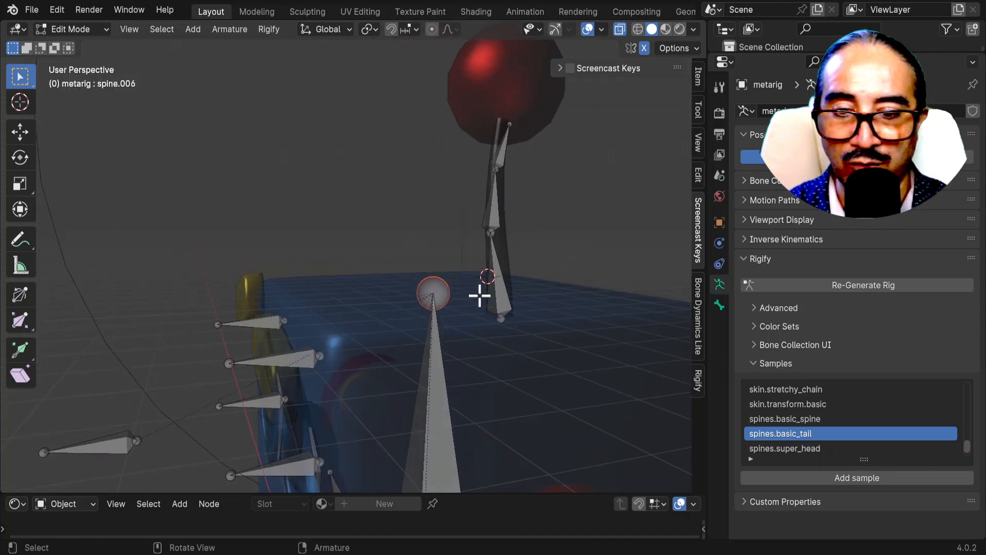
- Parent the lowest antenna tail bone to the head bone spine.006 with Keep Offset
click(510, 294)
shift+click(443, 362)
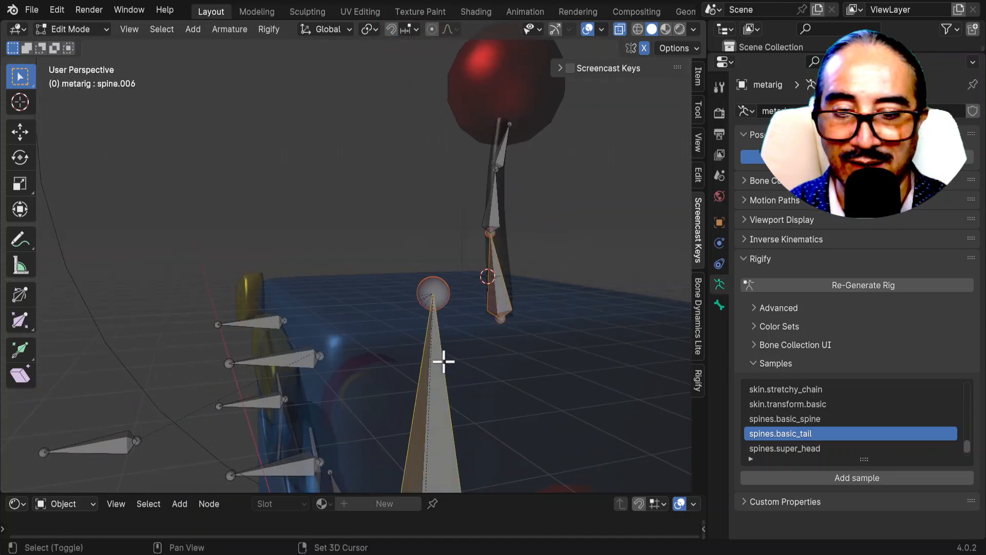
click(492, 283)
key(g)
right_click(470, 307)
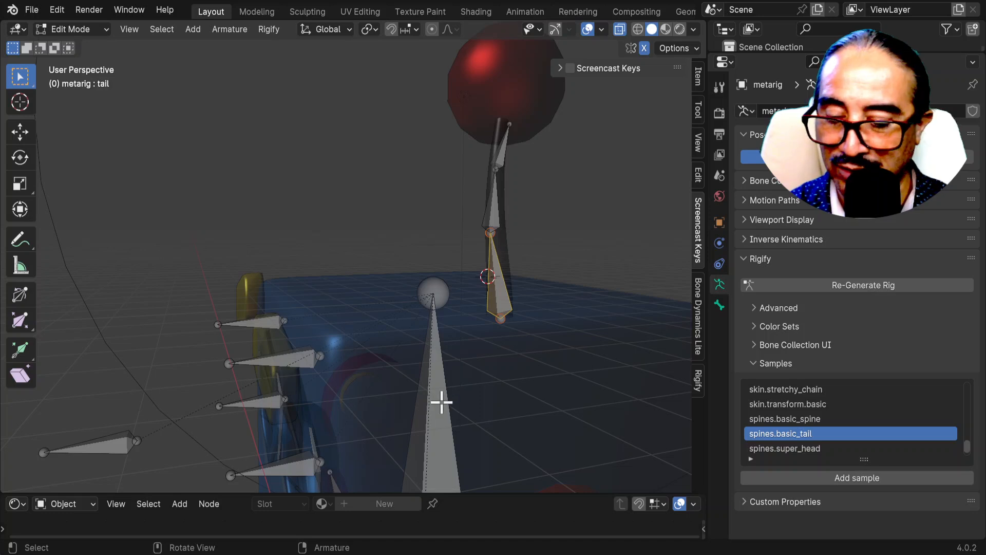
click(440, 393)
scroll(450, 395, down, 4)
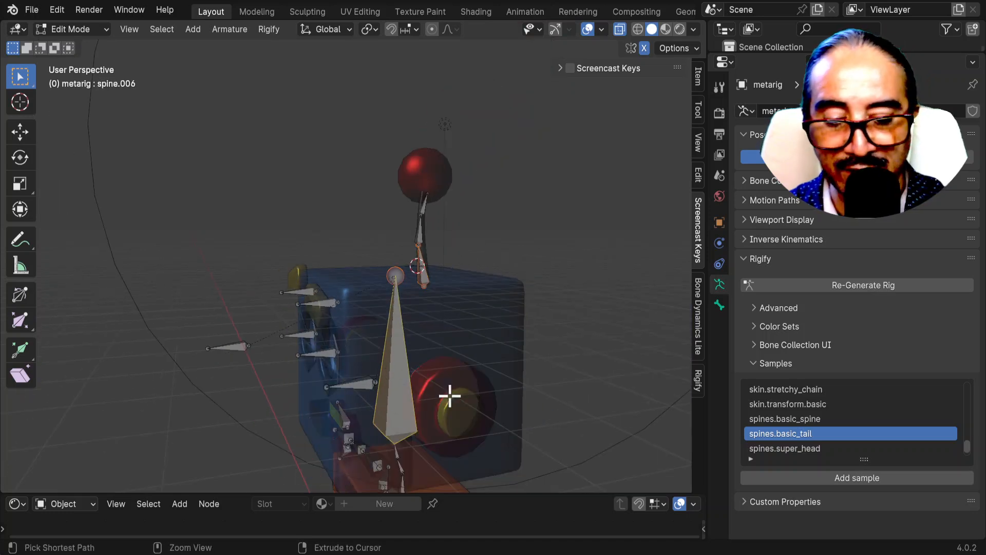
key(ctrl+p)
click(411, 395)
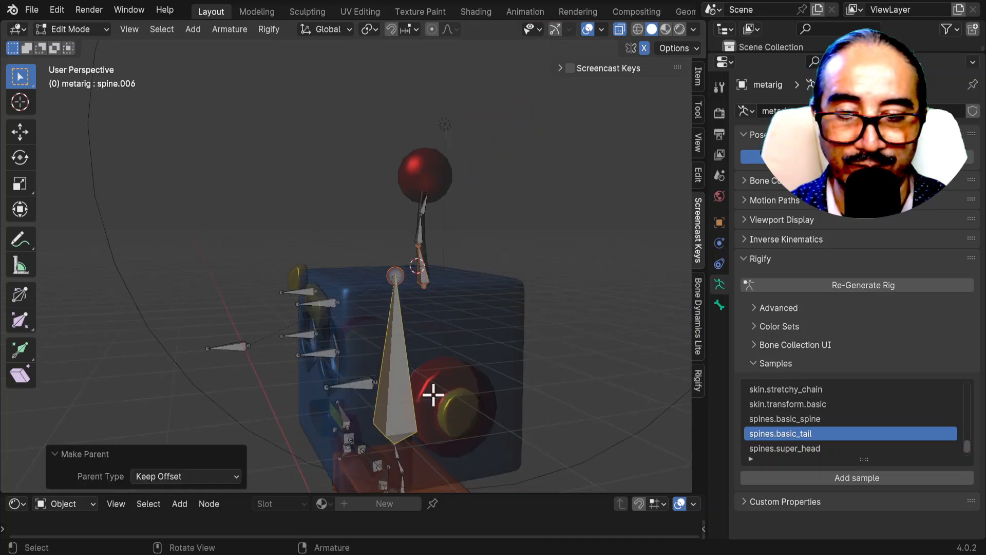
- Enable the Screencast Keys display and re-generate the Rigify rig from the metarig
scroll(615, 180, down, 2)
click(559, 68)
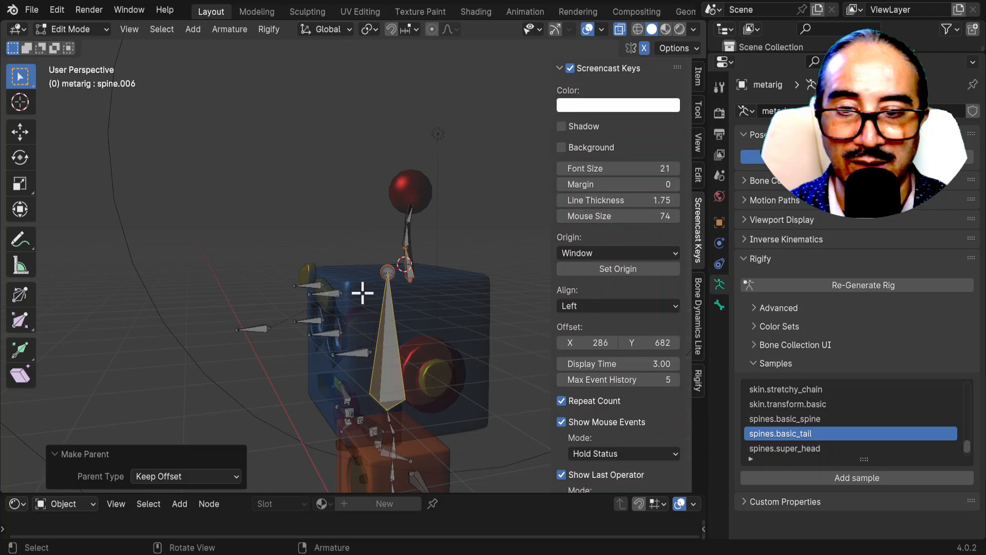
click(559, 67)
middle_drag(487, 236, 549, 231)
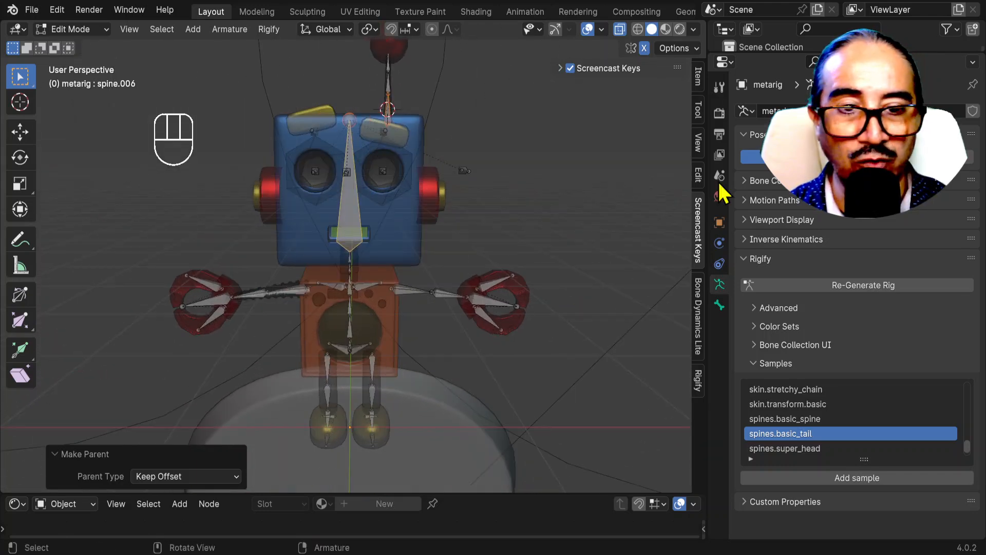
click(870, 284)
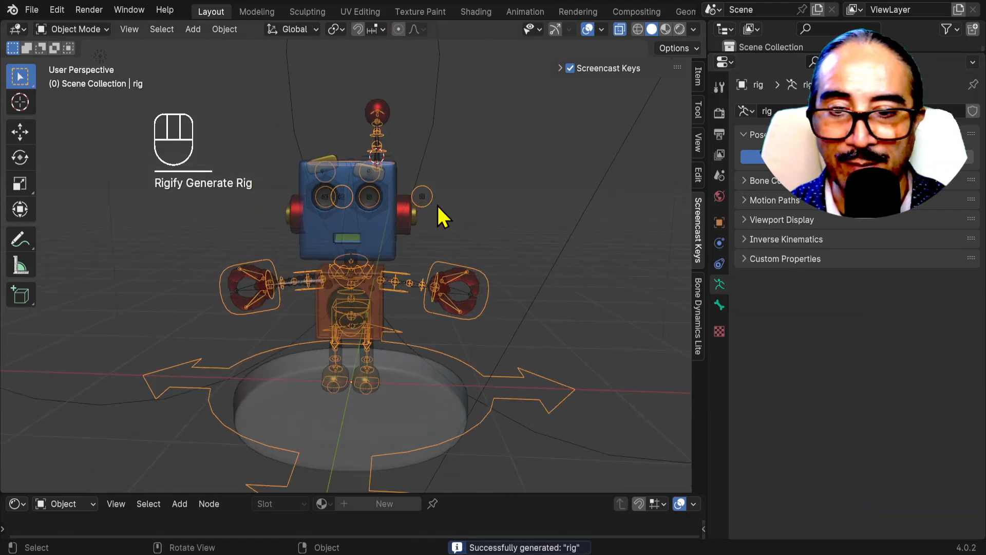
- Switch the generated rig to Pose Mode and test moving the Controle-pince control beside the head, cancelling the move
click(438, 207)
key(ctrl+Tab)
click(430, 197)
key(g)
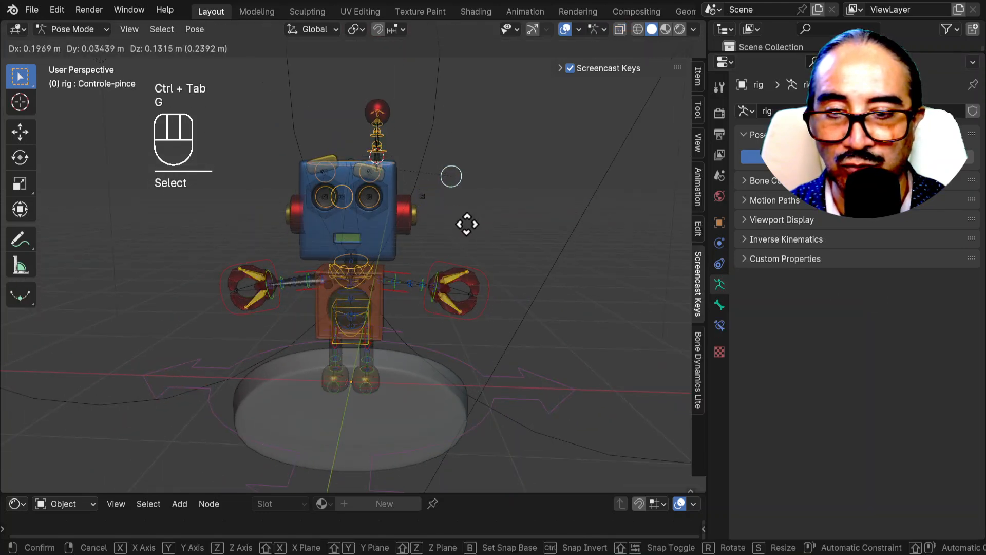
right_click(465, 222)
middle_drag(236, 201, 315, 252)
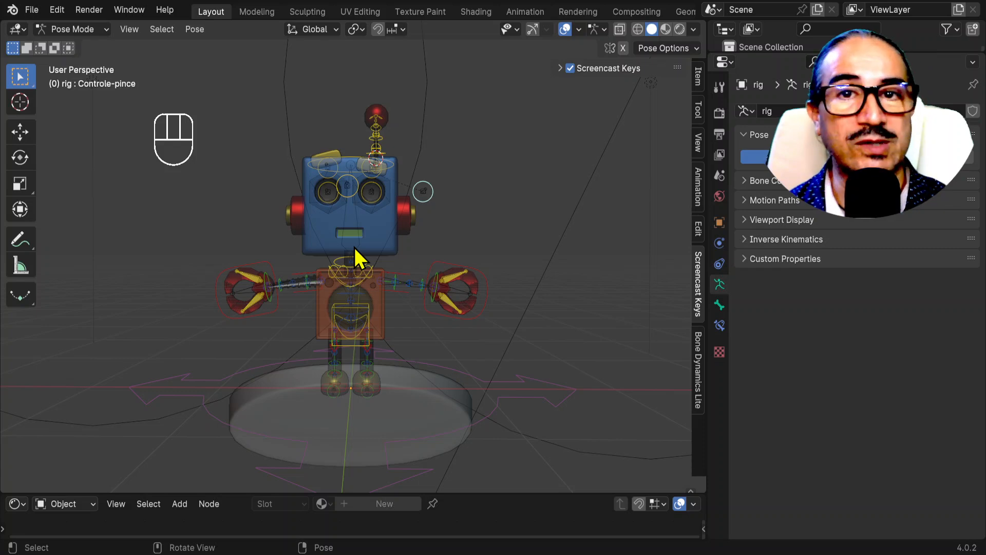
mouse_move(506, 276)
middle_down()
mouse_move(484, 284)
mouse_move(511, 281)
middle_up()
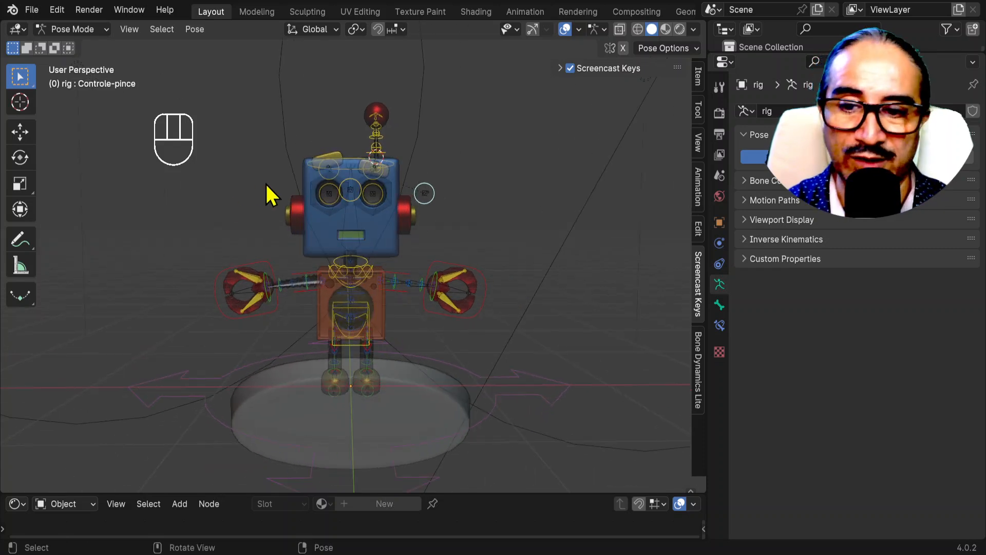
middle_drag(507, 273, 506, 249)
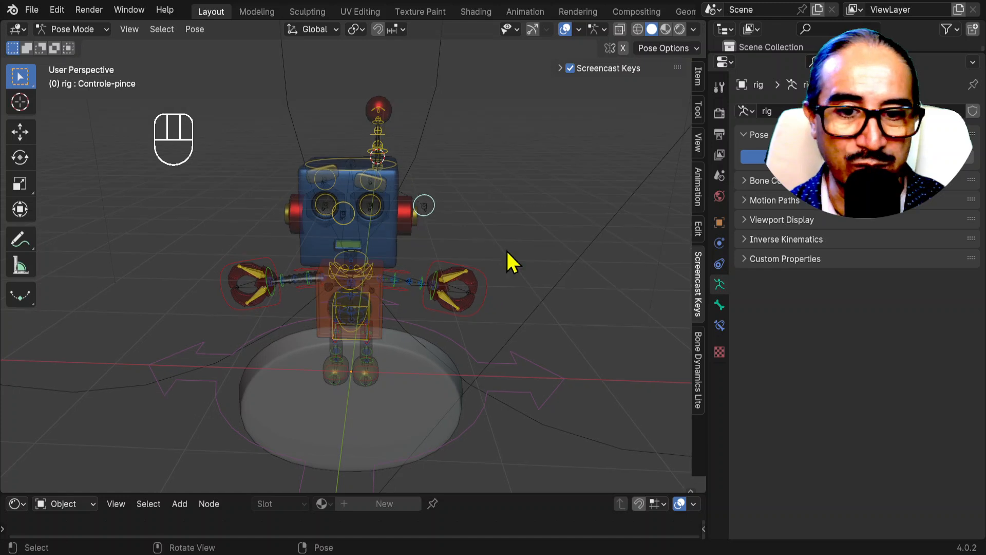
- Hide the rig, show the metarig and switch it to Edit Mode with the pincer control bone beside the head selected
drag(798, 60, 798, 242)
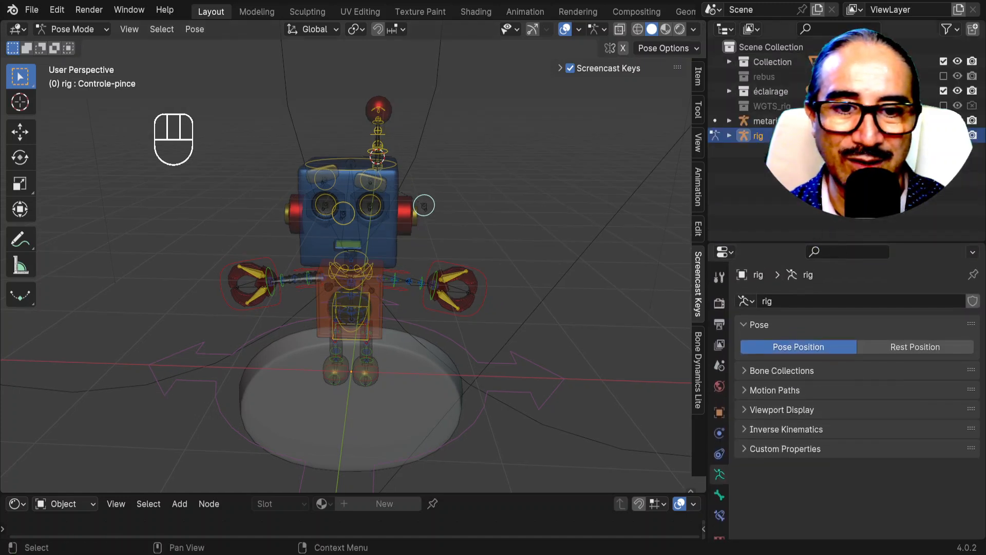
click(958, 136)
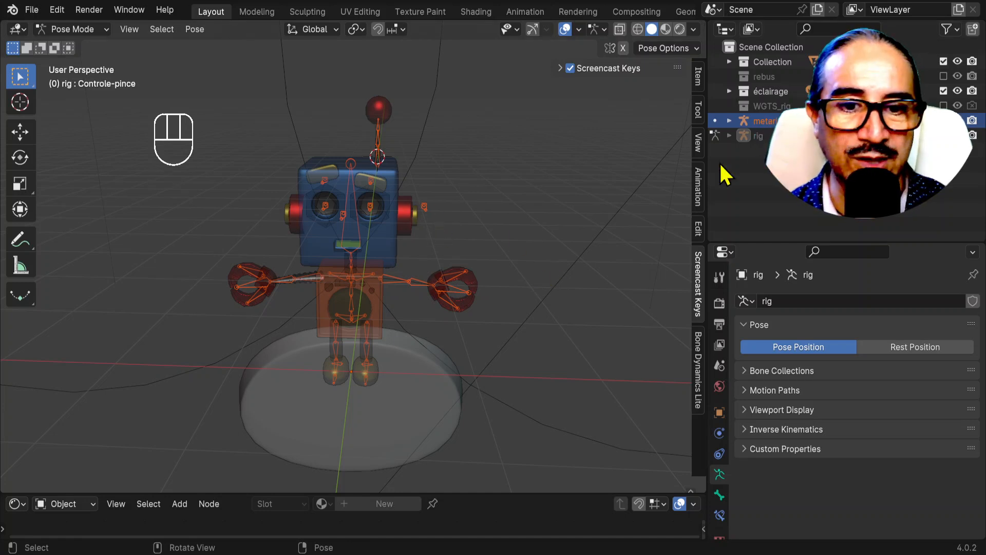
click(107, 30)
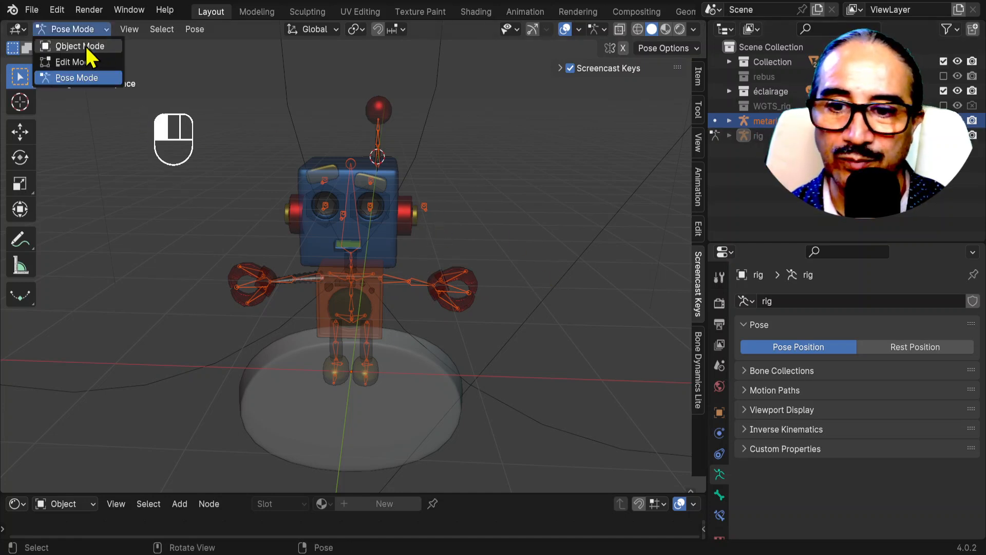
click(87, 45)
click(769, 123)
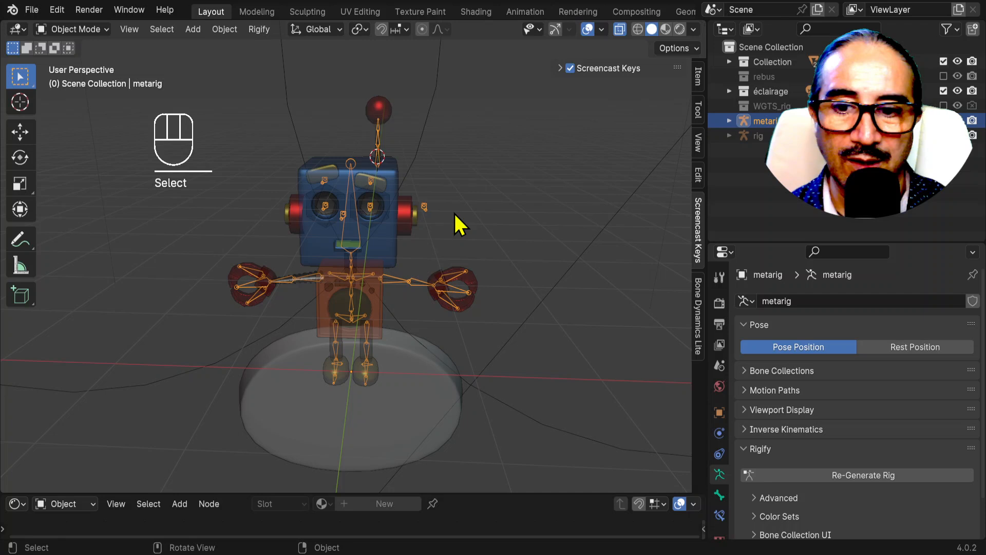
key(Tab)
click(424, 206)
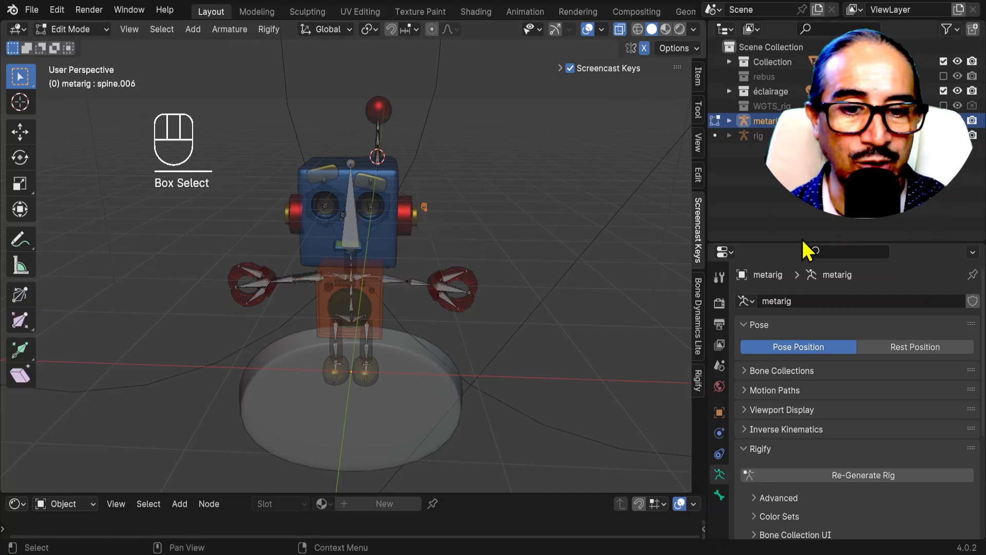
- Enlarge the properties area and examine the basic entries at the start of the Rigify Samples list
drag(809, 244, 785, 74)
scroll(798, 444, up, 10)
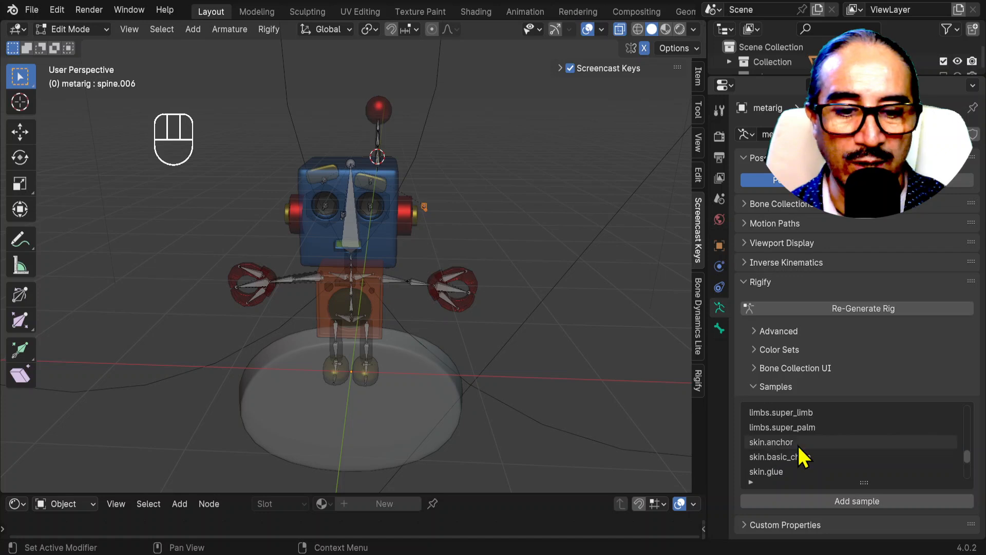
scroll(829, 420, up, 4)
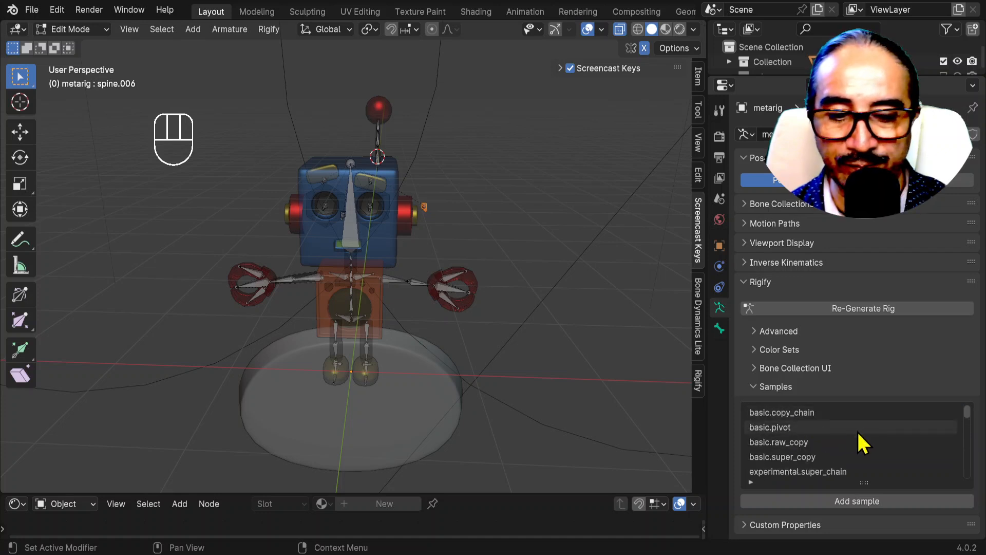
scroll(850, 412, down, 1)
scroll(851, 418, down, 2)
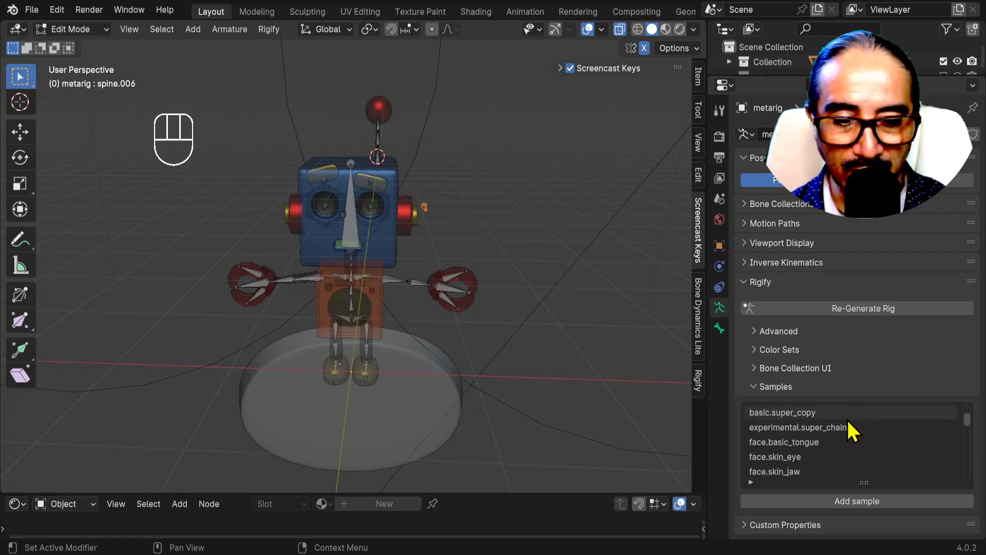
scroll(850, 429, up, 3)
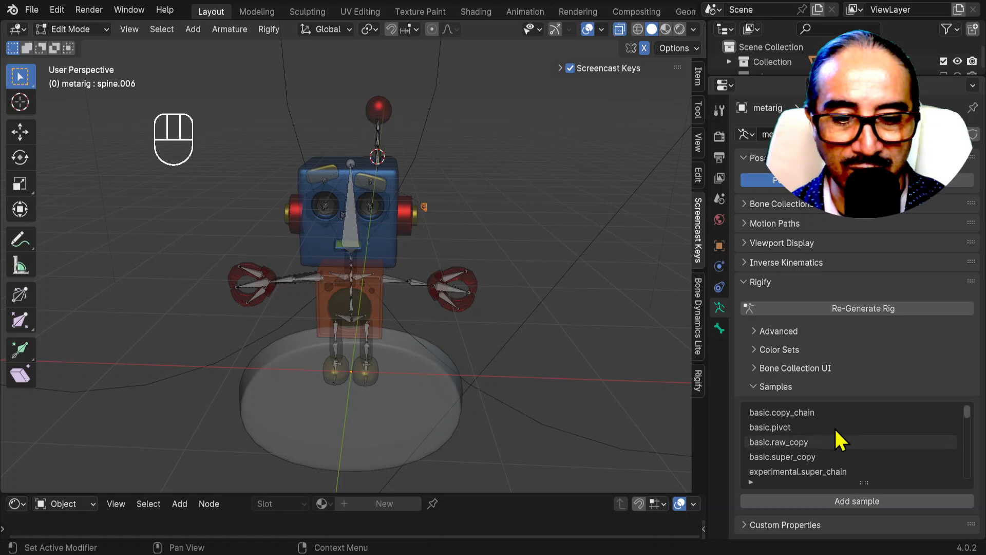
drag(705, 351, 622, 345)
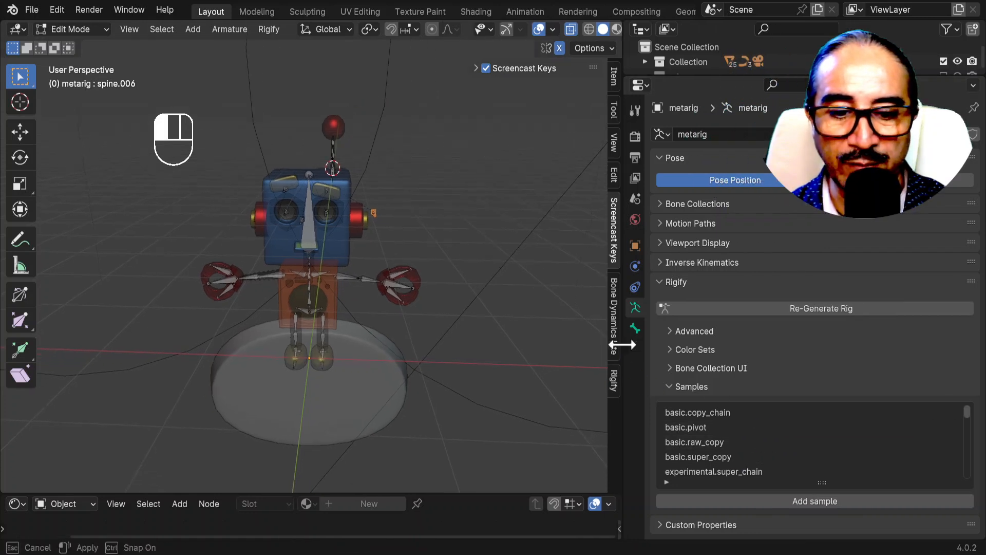
ctrl+middle_drag(768, 411, 782, 360)
middle_drag(781, 457, 776, 322)
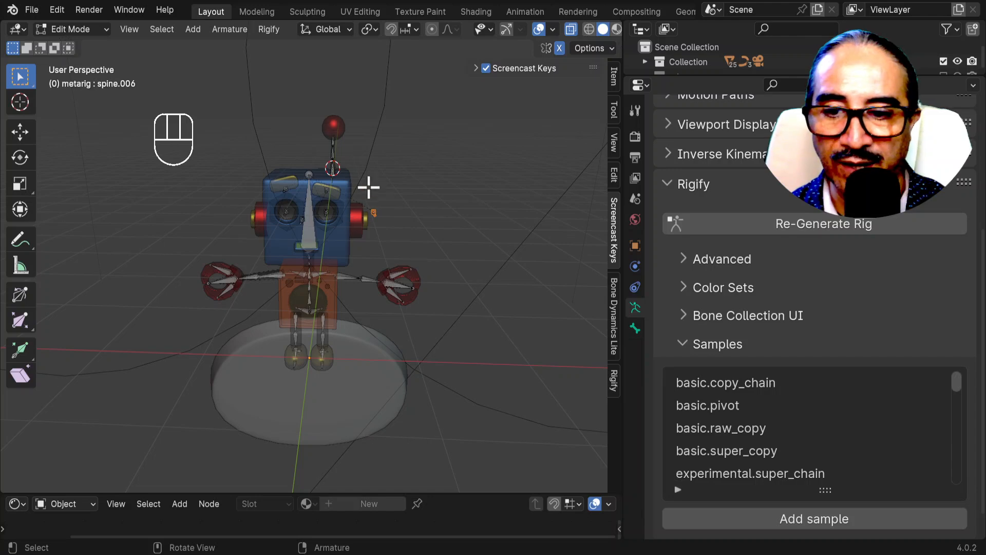
- In front view, duplicate the pincer control bone to the other side of the head, about -0.97 m along X and 0.06 m along Z
drag(368, 187, 390, 227)
middle_drag(414, 270, 509, 326)
key(KP_1)
scroll(419, 236, up, 3)
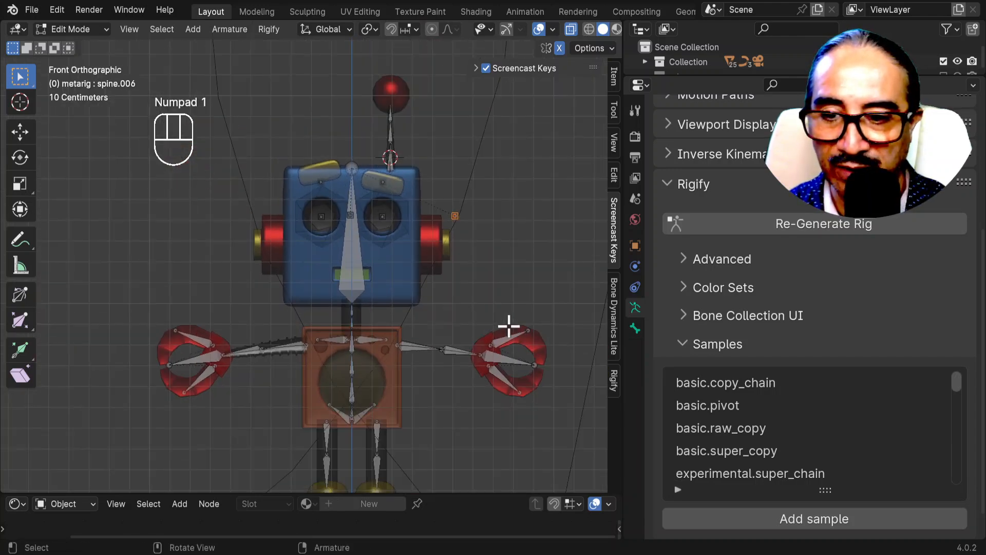
key(shift+d)
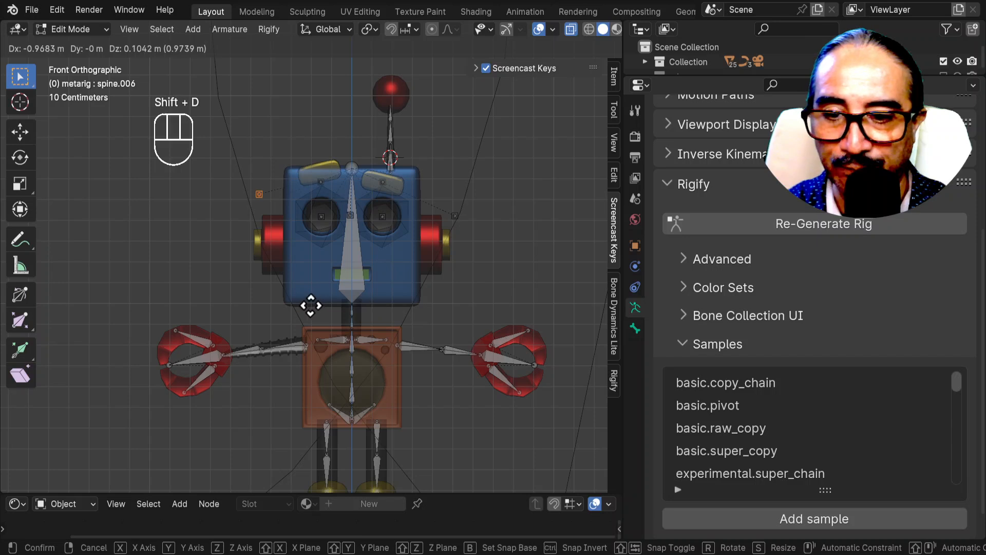
click(312, 314)
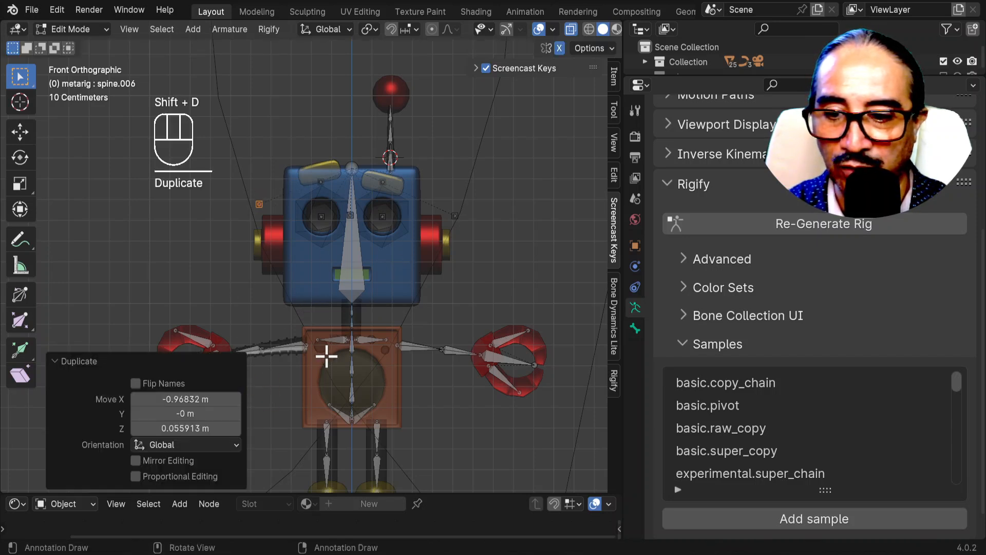
scroll(327, 356, down, 3)
middle_drag(370, 352, 341, 354)
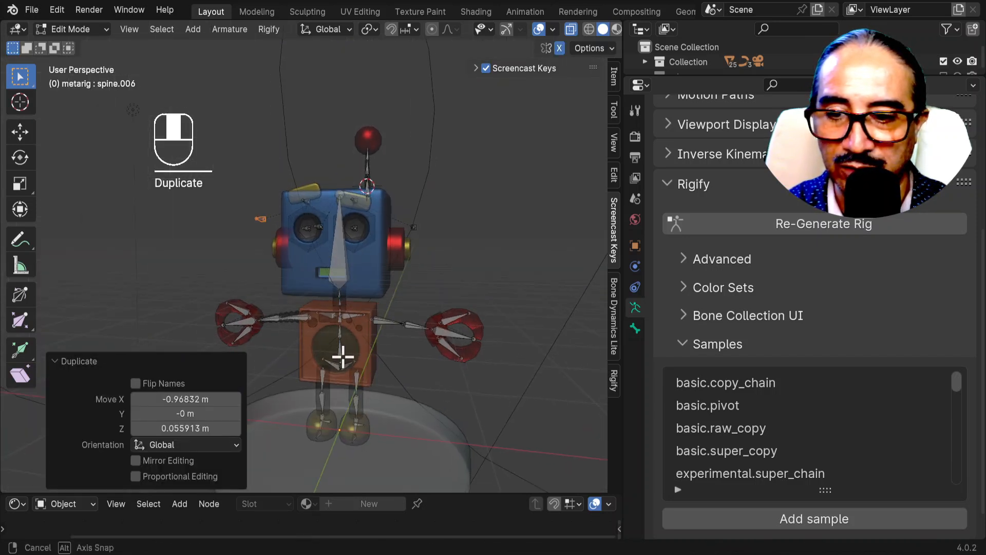
- Rename the original pincer control bone beside the head as Controle-pince.R
click(275, 238)
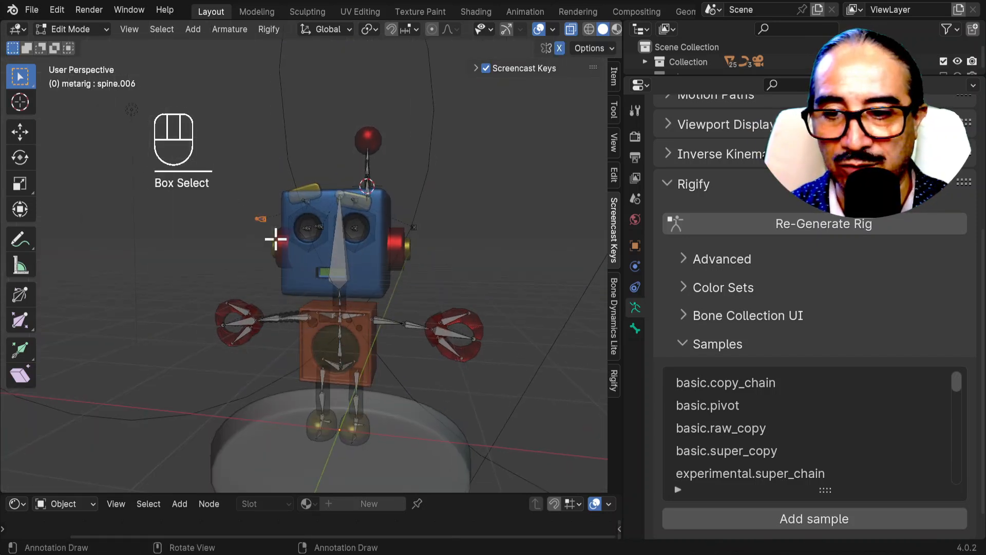
click(634, 326)
scroll(731, 282, up, 5)
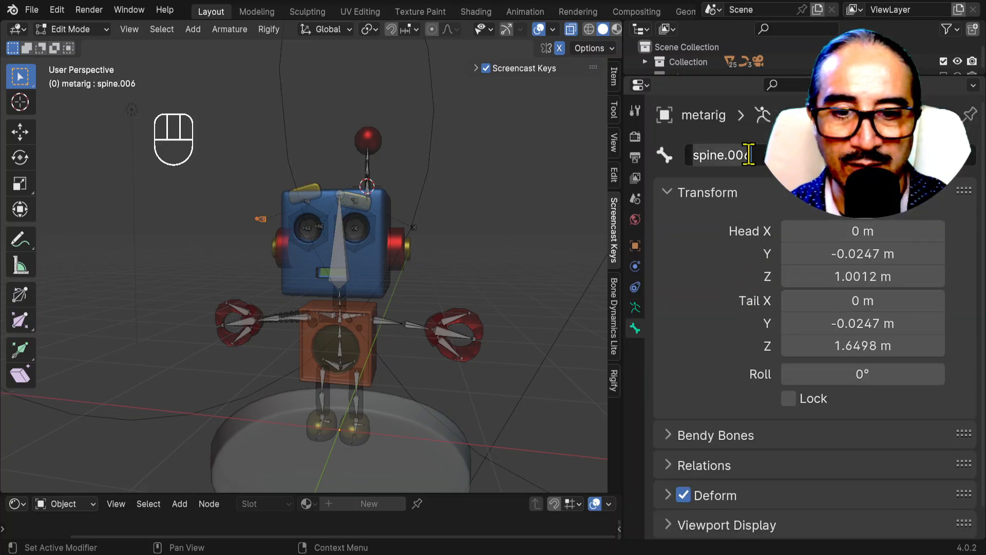
click(414, 224)
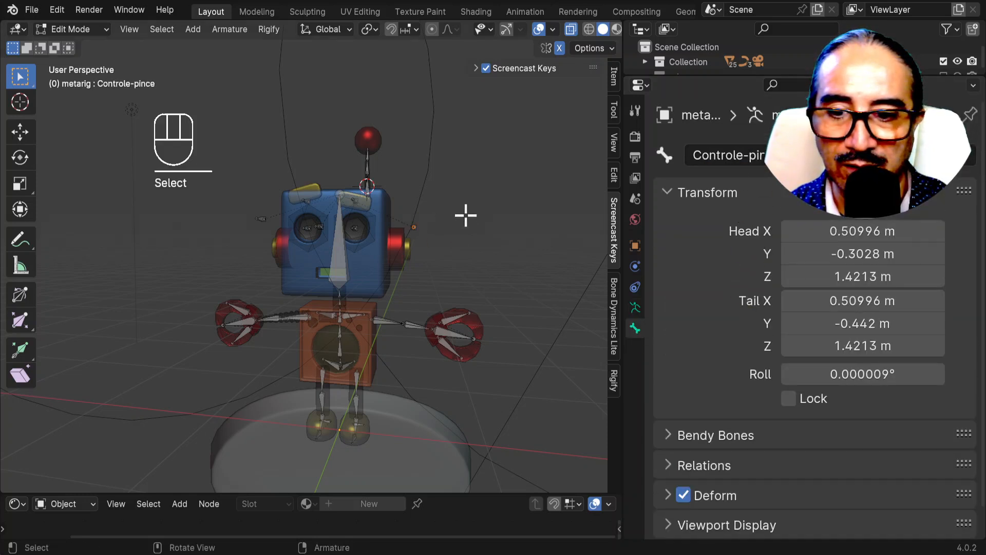
middle_drag(464, 214, 401, 226)
drag(390, 218, 429, 240)
middle_drag(429, 240, 482, 227)
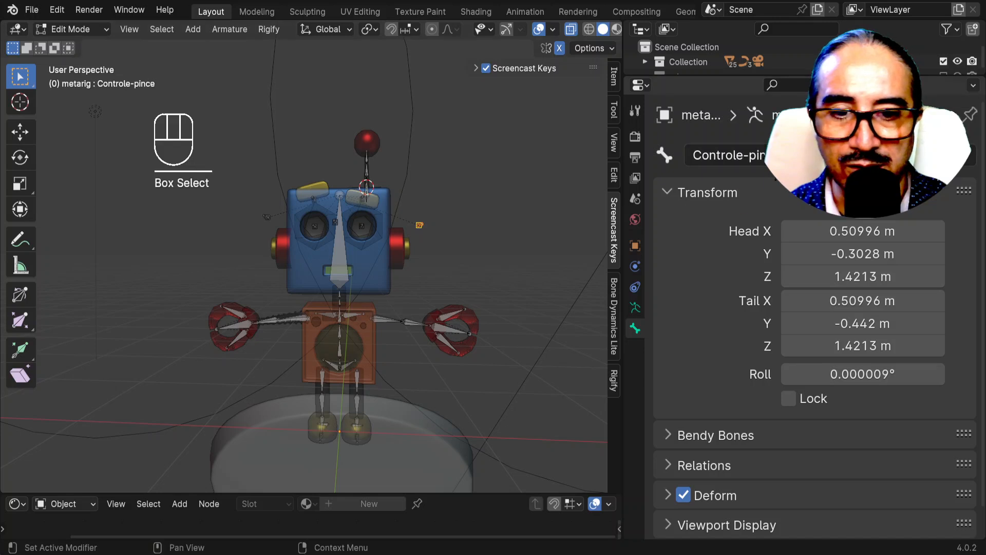
key(shift)
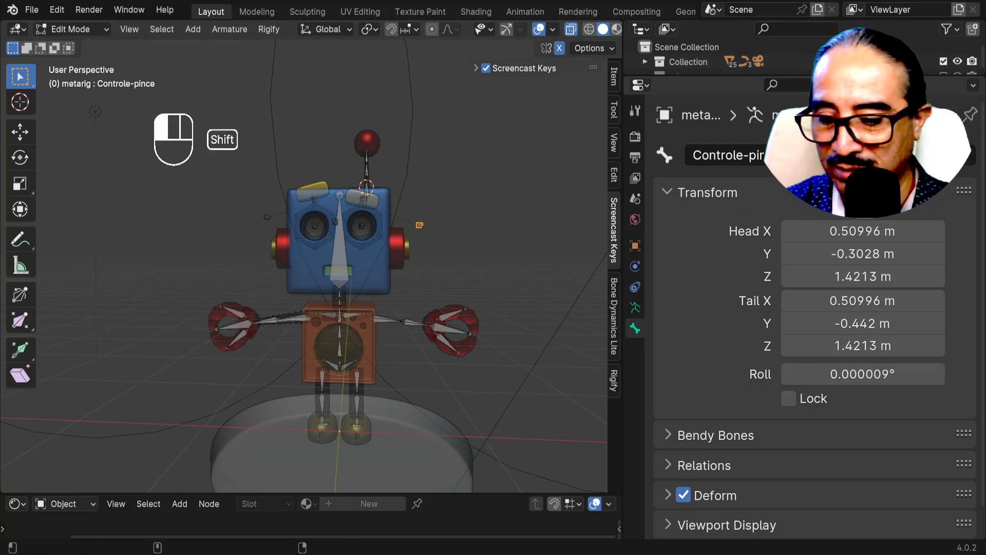
click(465, 227)
- Rename the duplicated pincer control bone on the opposite side of the head as Controle-pince.L
click(267, 217)
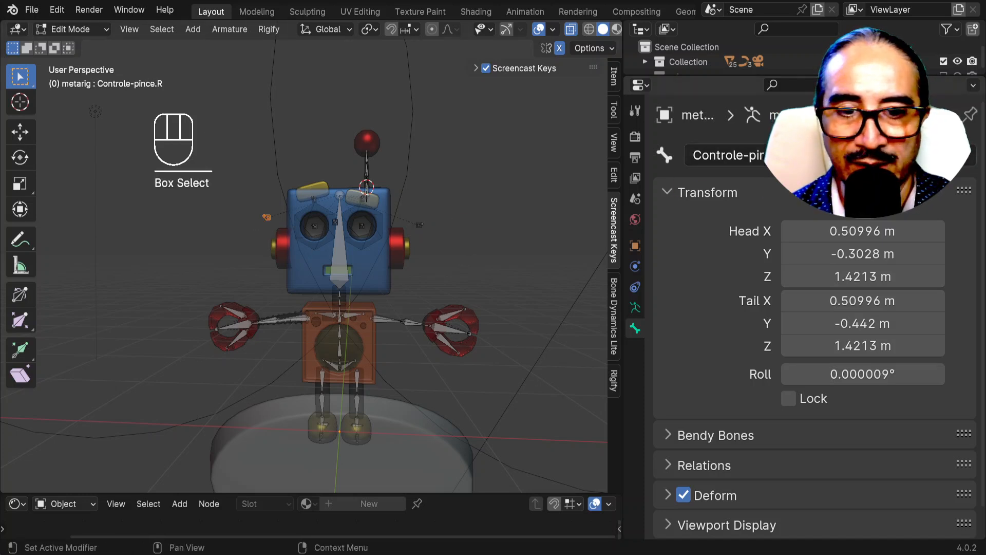
click(267, 217)
middle_drag(266, 218, 264, 232)
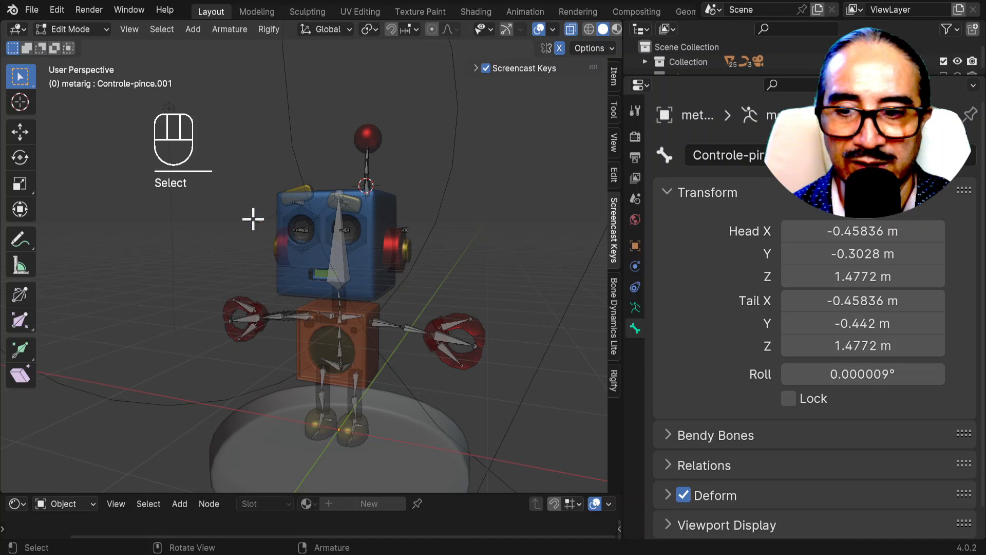
scroll(258, 222, up, 3)
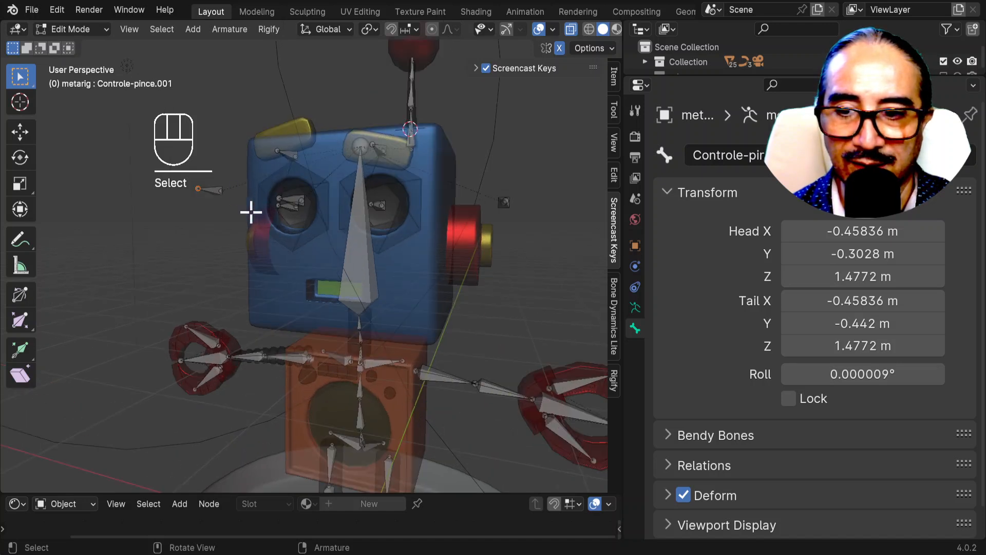
shift+middle_drag(229, 191, 302, 209)
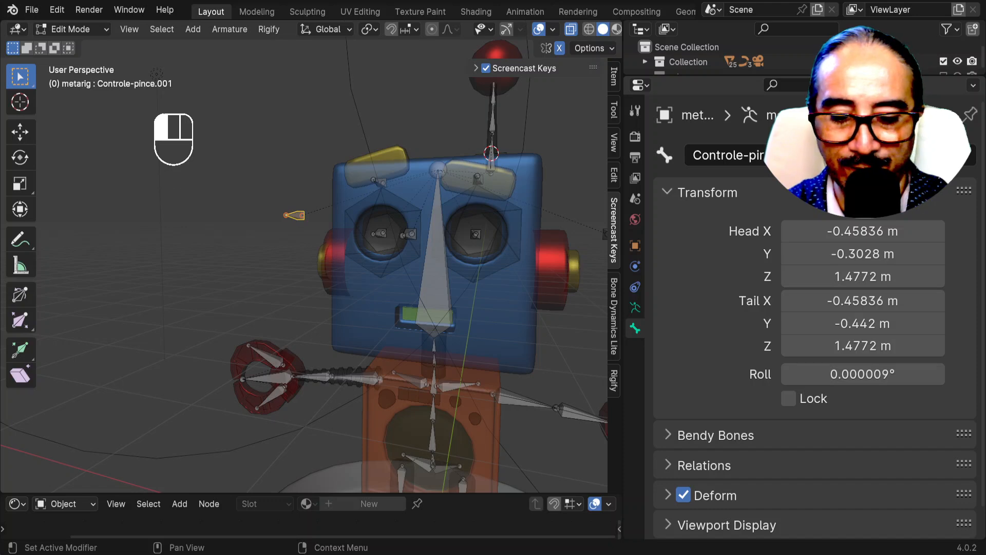
key(Return)
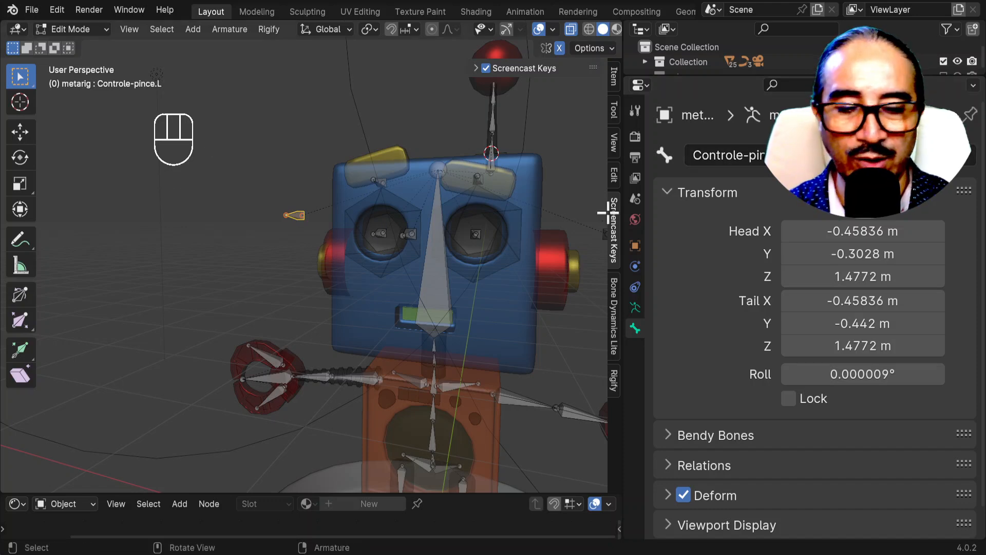
- Try moving the duplicated pincer control bone beside the head
scroll(533, 257, down, 3)
middle_drag(350, 270, 423, 307)
middle_drag(490, 288, 465, 279)
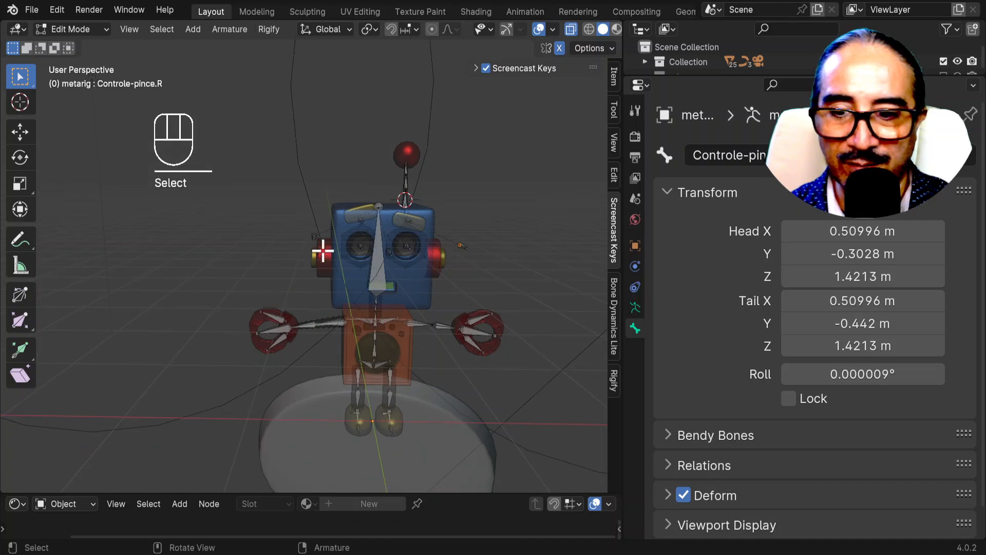
middle_drag(342, 250, 296, 242)
drag(279, 218, 317, 254)
key(g)
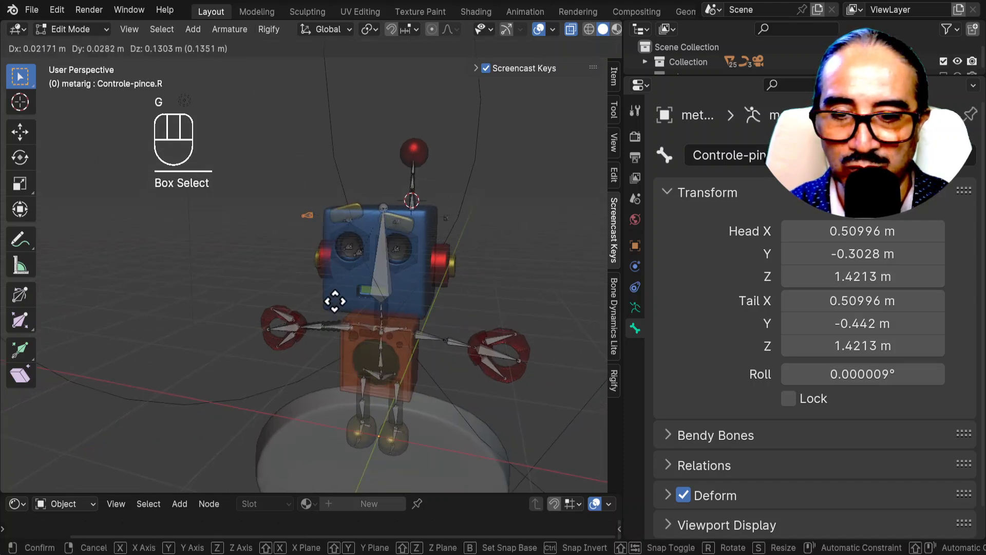
click(333, 279)
middle_drag(333, 279, 216, 377)
- In front view, duplicate the Controle-Yeux bone to above the head, about 0.01 m along X and 0.40 m along Z
scroll(377, 315, down, 2)
key(KP_1)
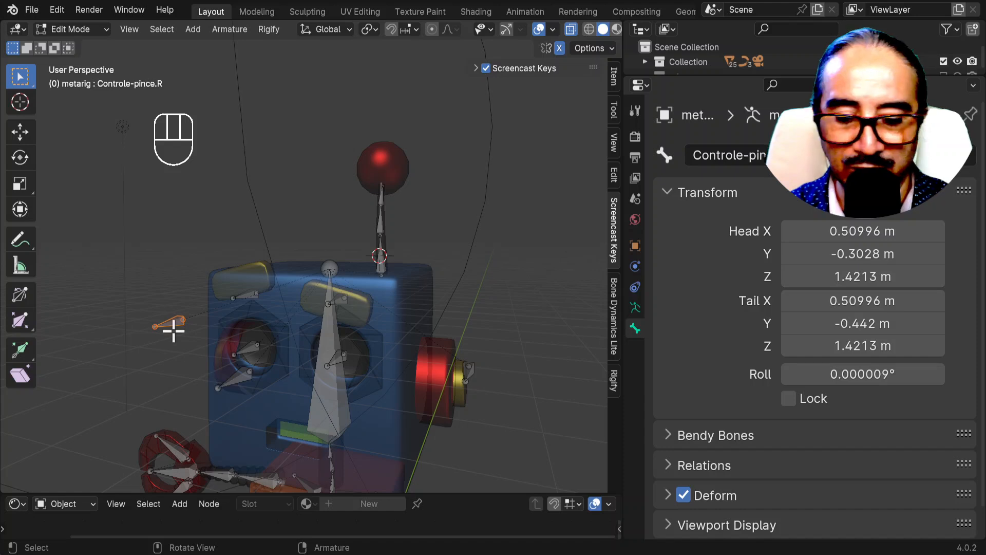
key(KP_1)
middle_drag(327, 353, 478, 337)
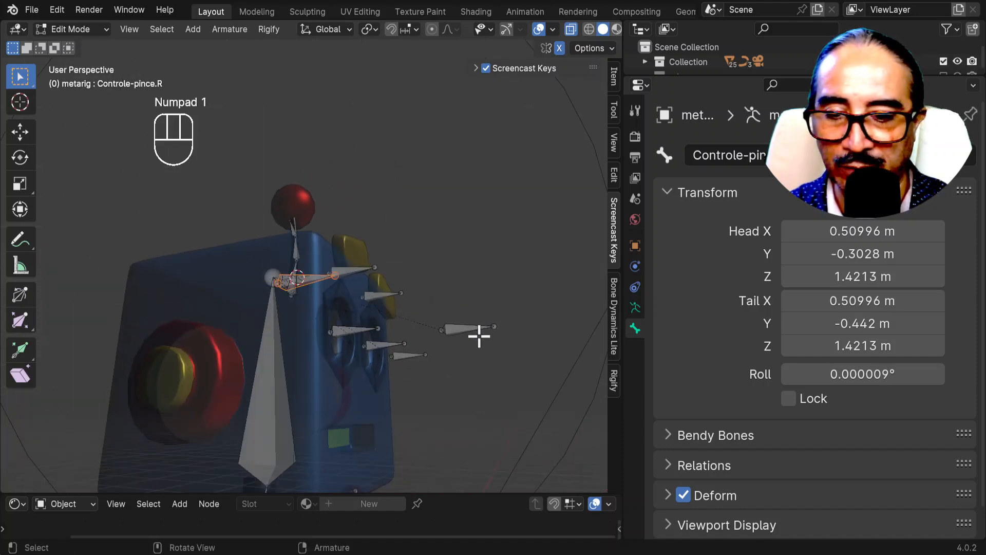
click(499, 333)
key(KP_1)
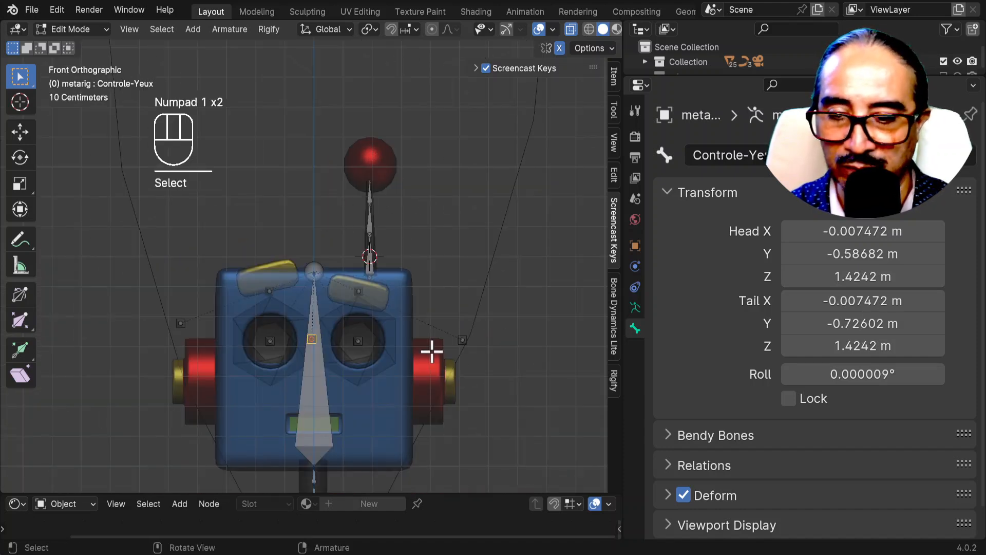
key(shift+d)
click(424, 271)
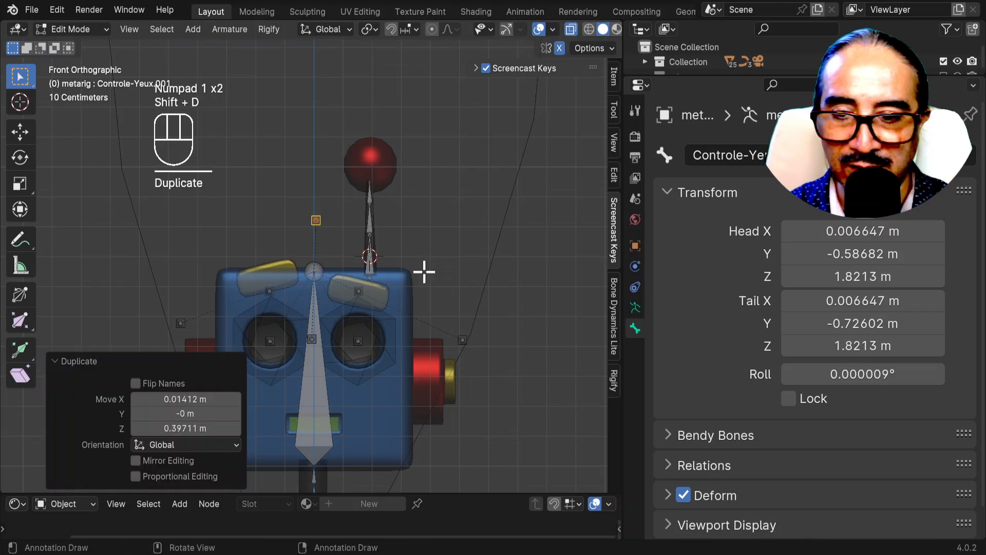
- In right side view, move the duplicated eye control bone about 0.38 m along Y and -0.08 m along Z
key(KP_3)
key(g)
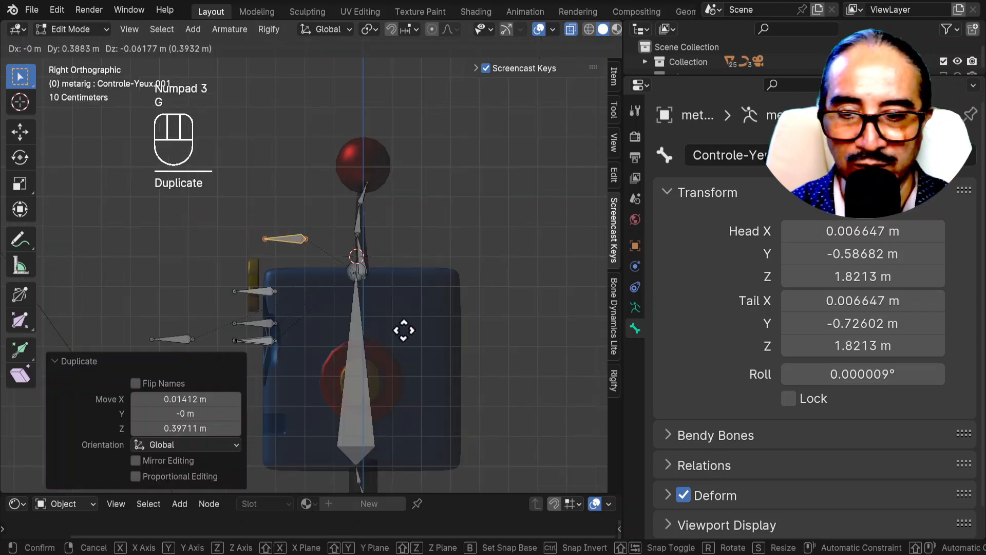
click(401, 337)
middle_drag(400, 337, 480, 334)
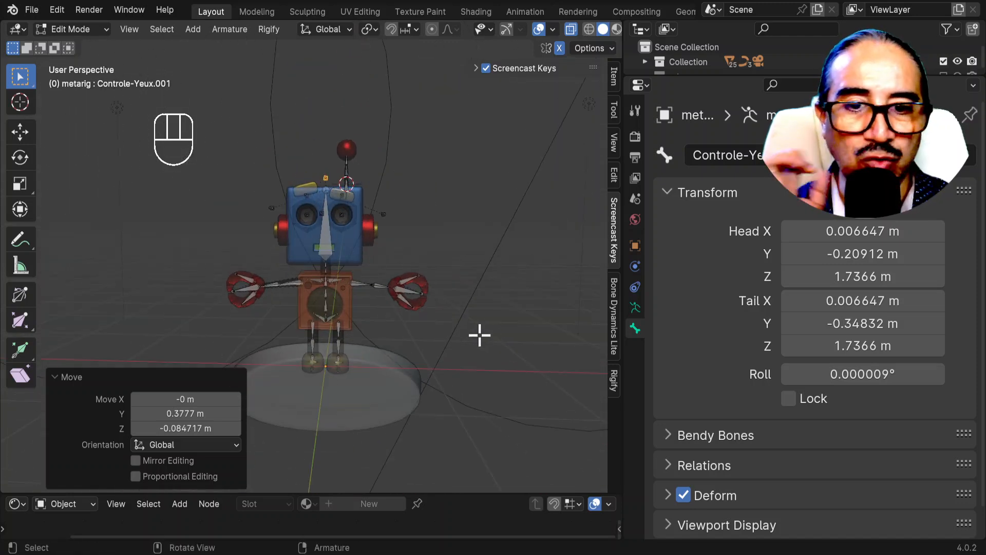
- Regenerate the Rigify rig from the metarig and enlarge the outliner to list the armatures
drag(724, 76, 766, 234)
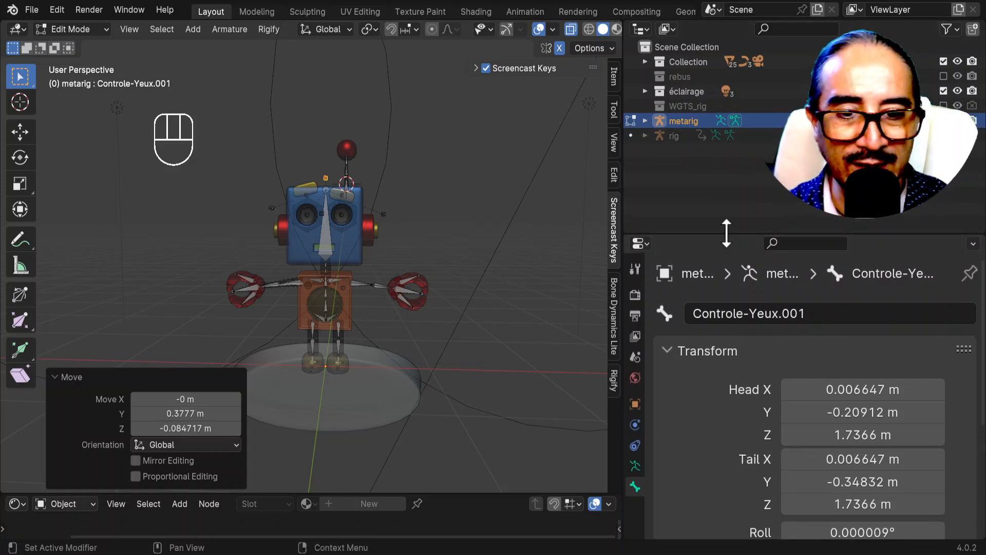
drag(727, 234, 728, 104)
scroll(707, 374, down, 3)
click(670, 163)
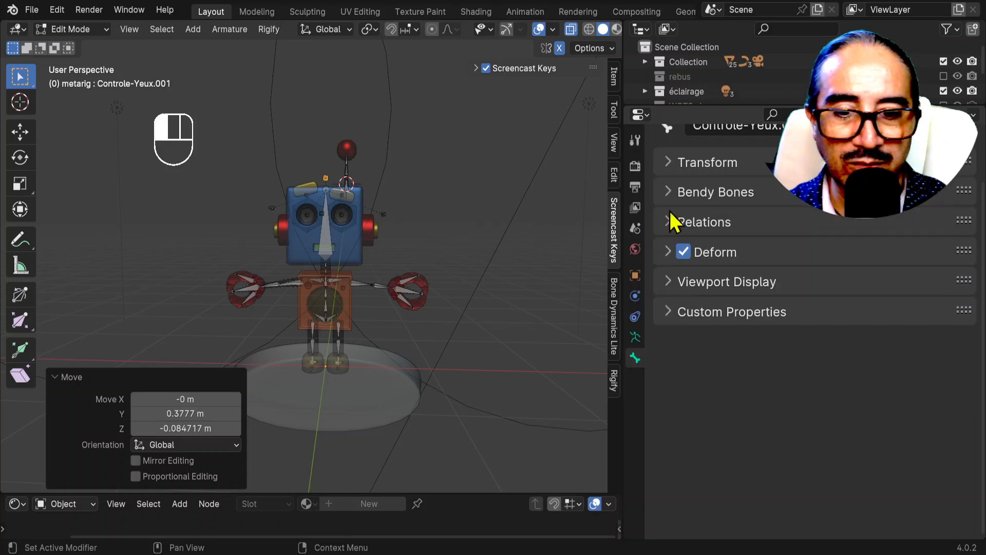
click(635, 337)
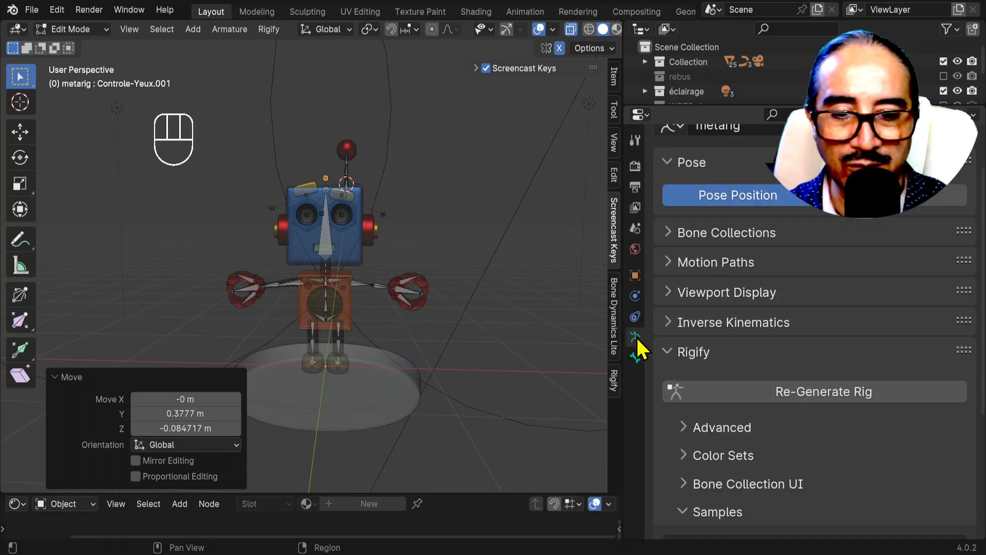
click(815, 391)
drag(762, 104, 762, 200)
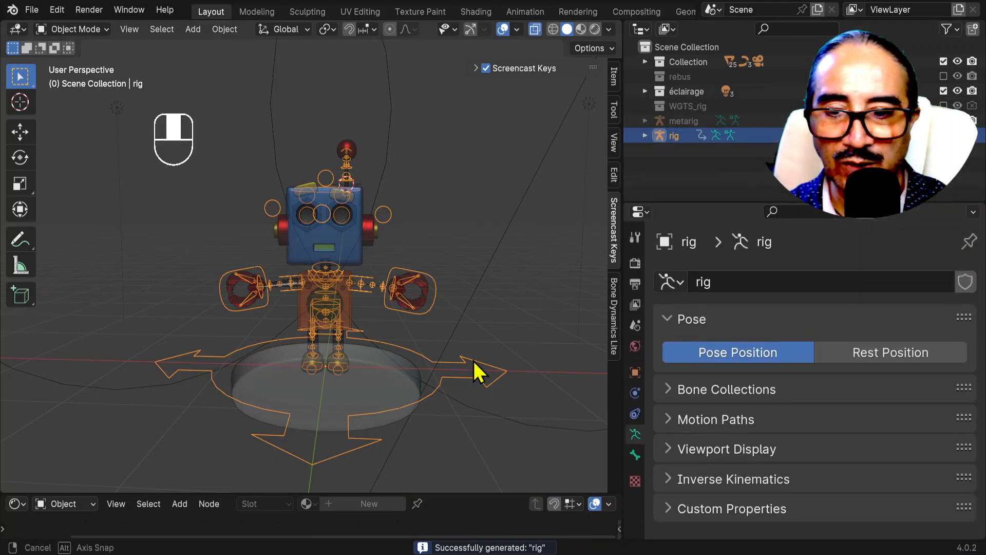
middle_drag(476, 369, 409, 279)
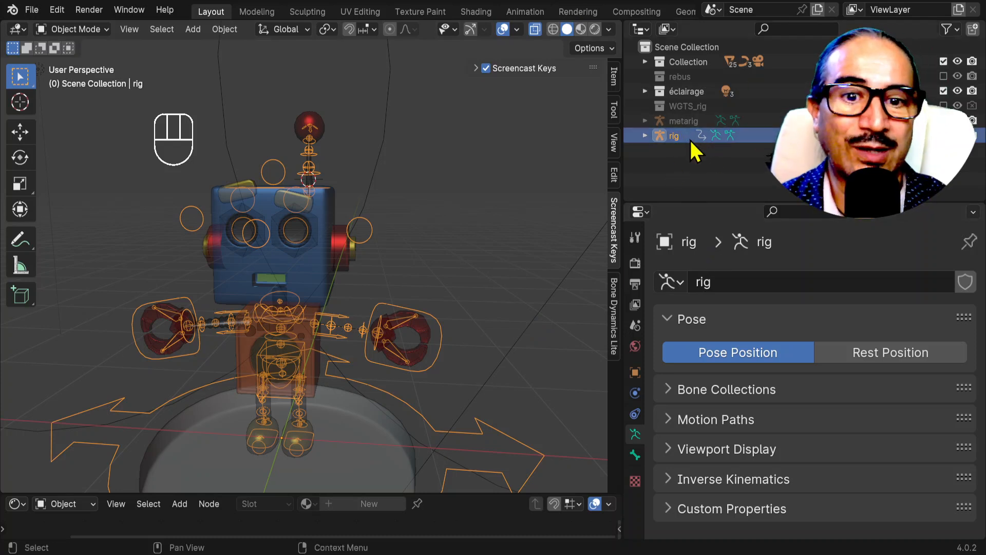
- Hide the generated rig, show the metarig and switch it to Edit Mode
click(957, 136)
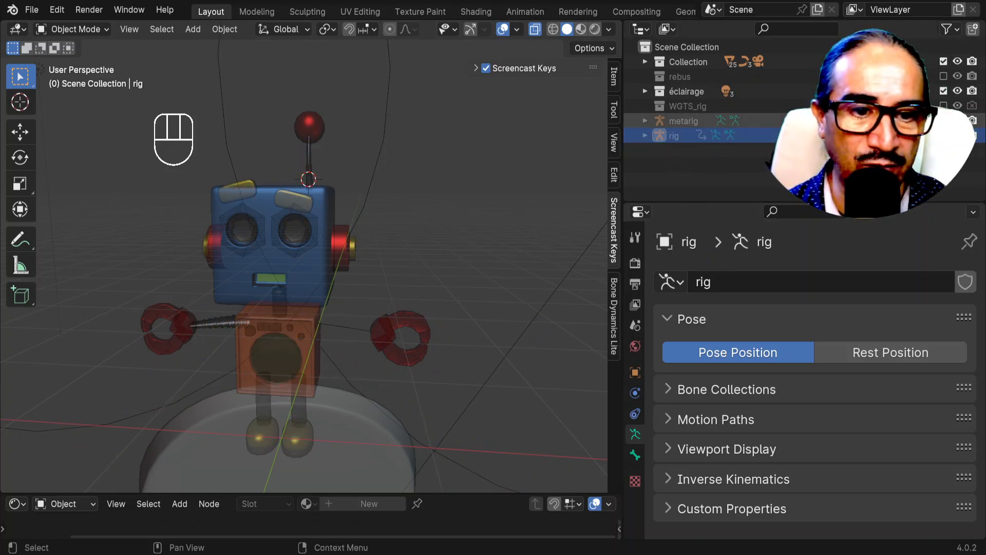
click(958, 121)
click(688, 122)
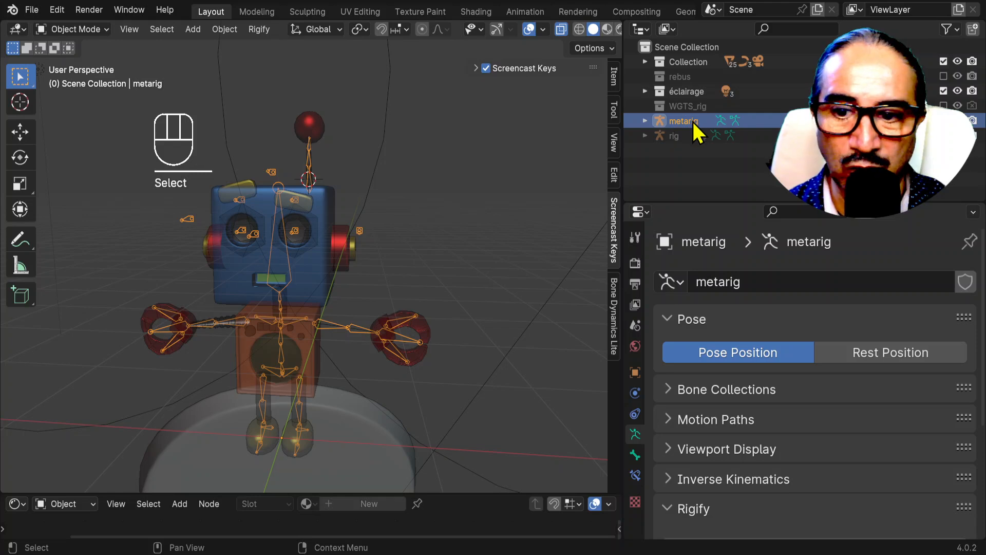
middle_drag(440, 303, 452, 330)
key(Tab)
- Move the eyebrow, eye, Controle-Yeux and above-head control bones into a new bone collection named FACE
scroll(436, 330, up, 5)
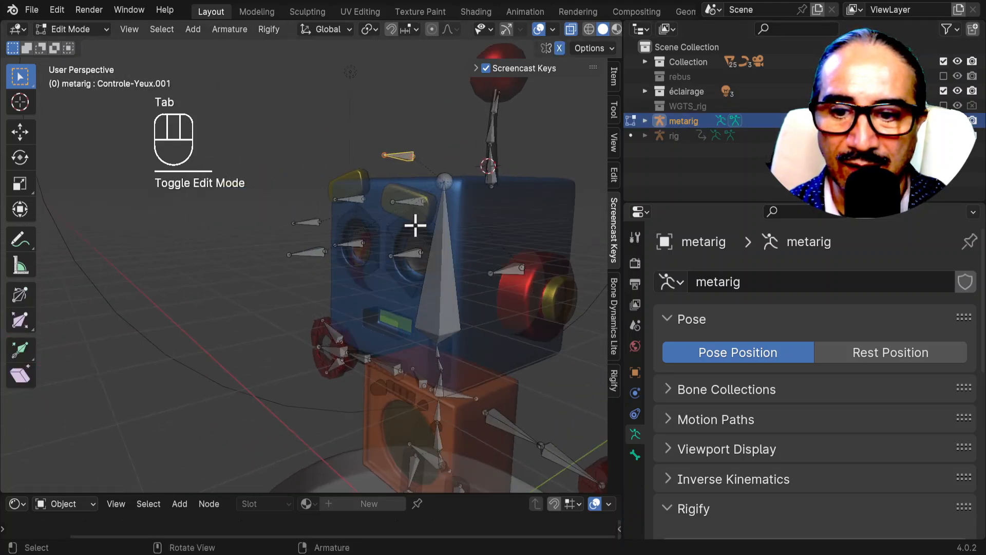
shift+drag(326, 169, 402, 249)
shift+drag(381, 169, 427, 263)
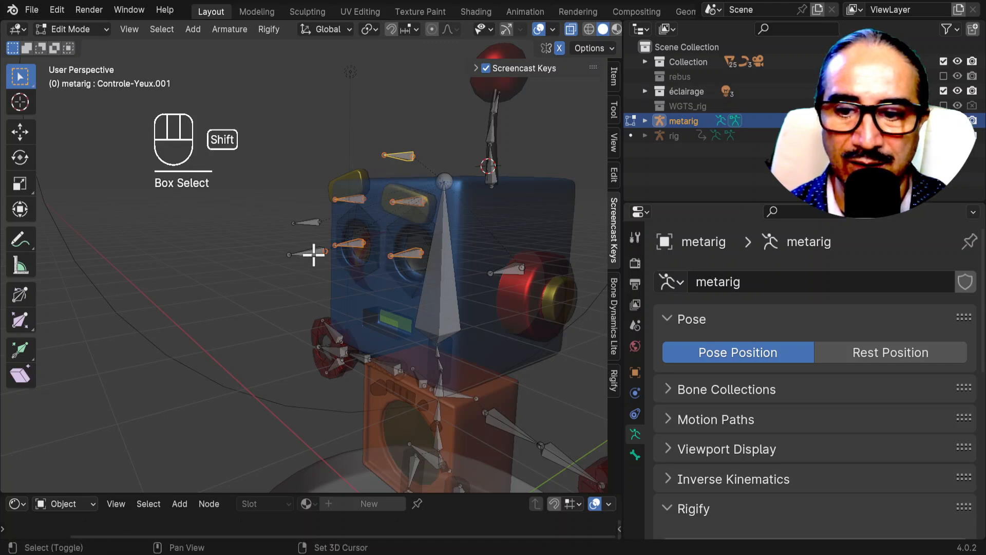
scroll(396, 328, down, 4)
middle_drag(418, 337, 406, 295)
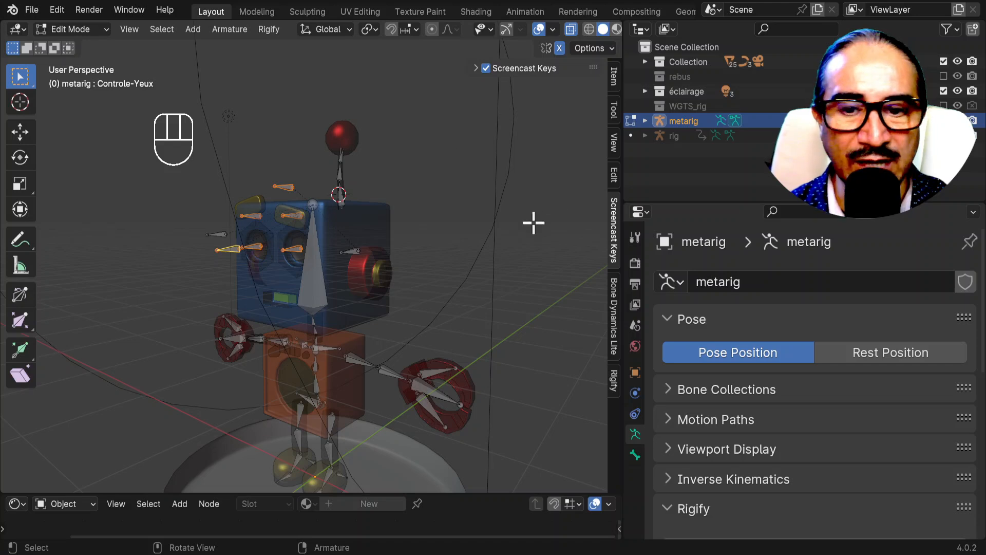
scroll(378, 269, up, 6)
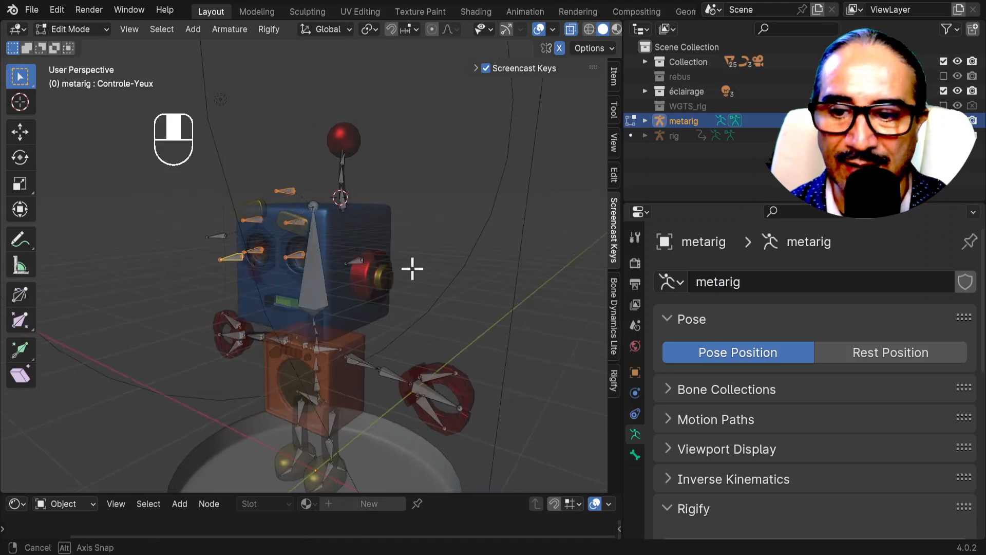
shift+middle_drag(412, 268, 466, 261)
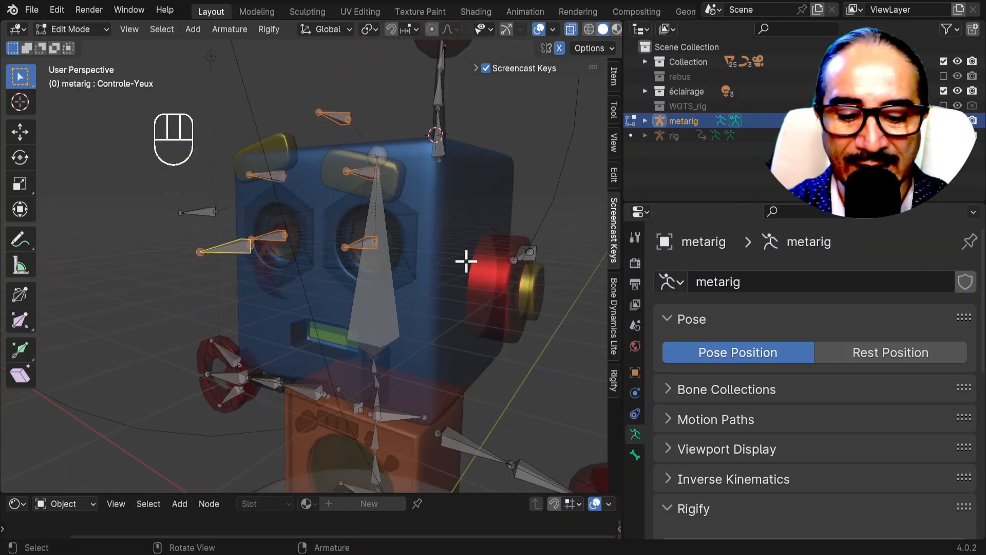
key(m)
click(437, 500)
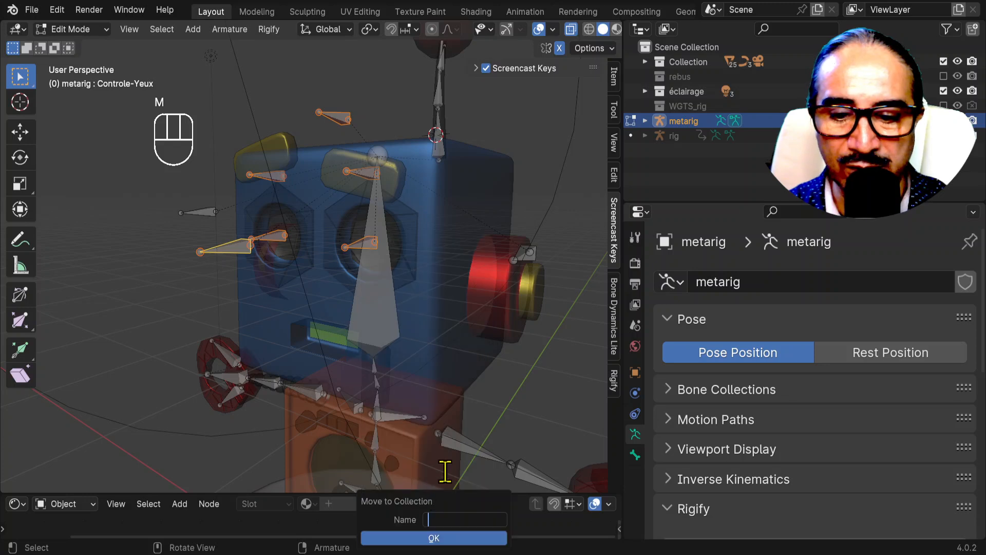
text(FAC)
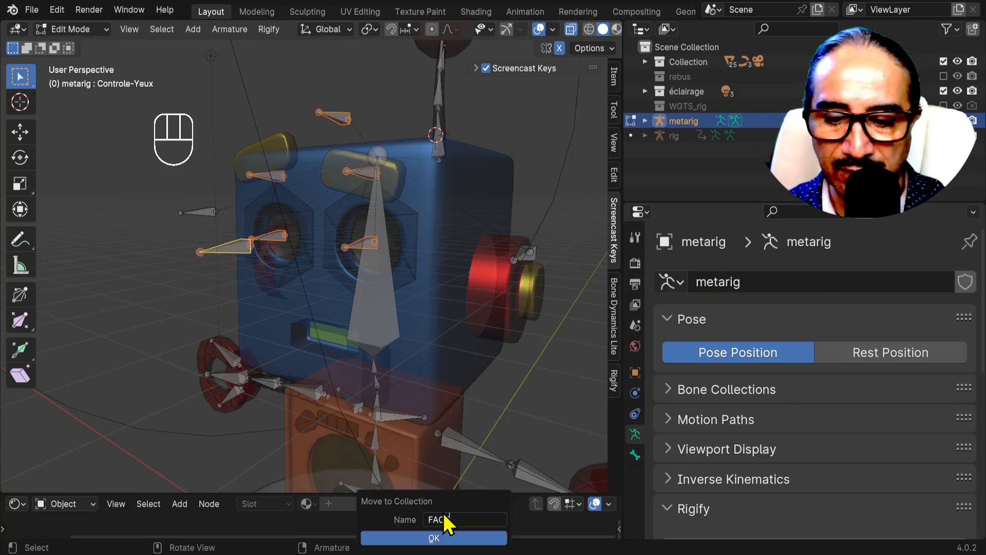
text(E)
click(440, 538)
- Enlarge the properties area to show more of the metarig's armature settings
scroll(436, 346, down, 3)
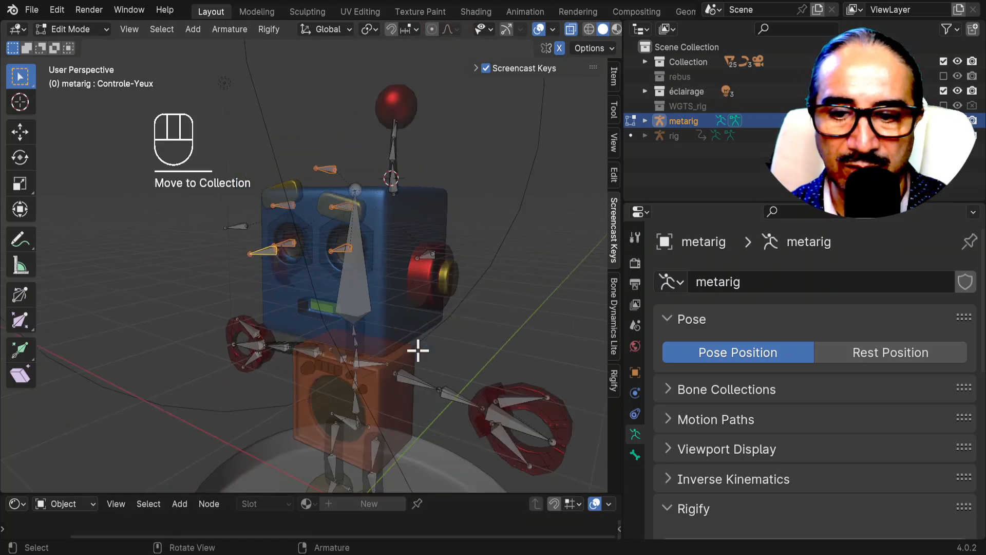
middle_drag(436, 345, 405, 378)
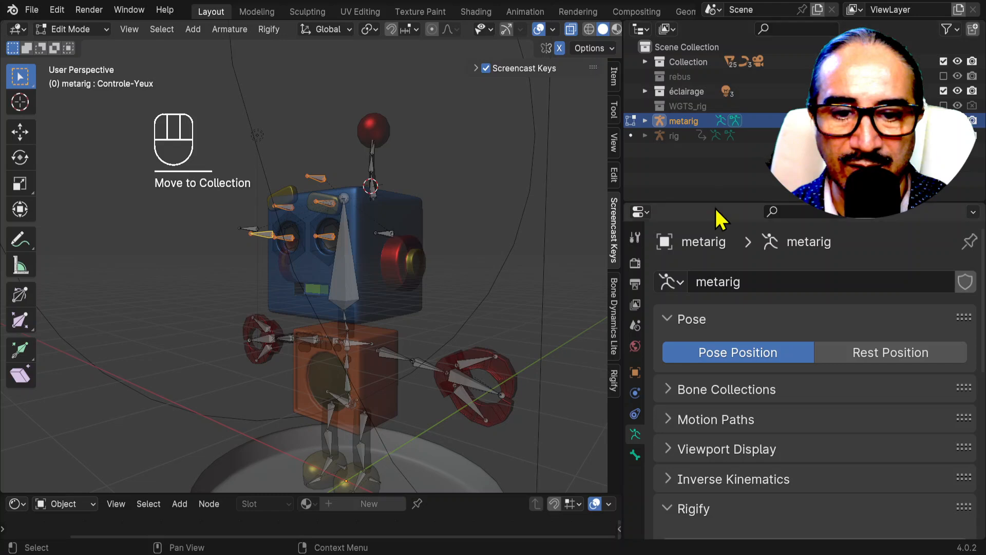
drag(714, 202, 714, 73)
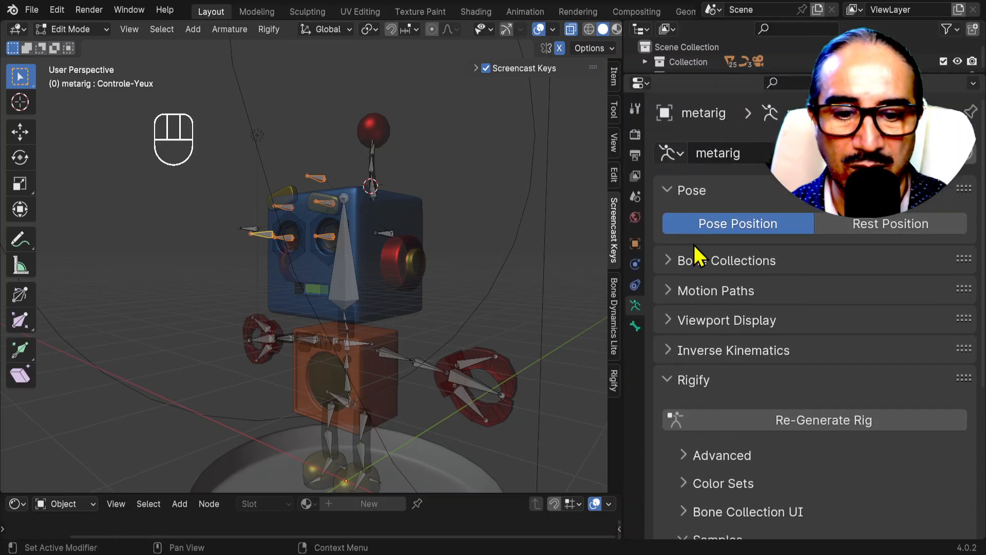
- Expand the metarig's bone collections and toggle the FACE collection's visibility to check which bones it contains
scroll(700, 362, down, 4)
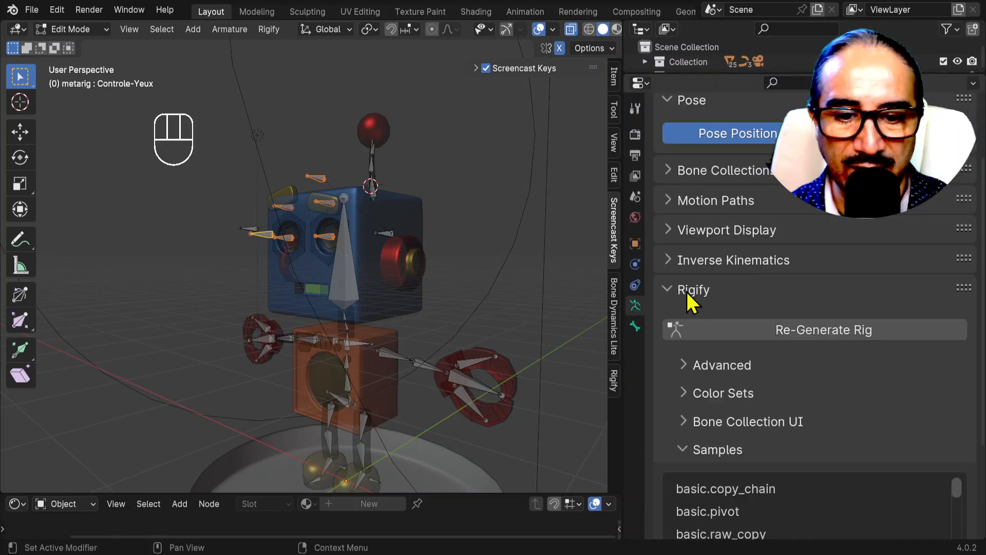
scroll(699, 287, down, 3)
click(719, 110)
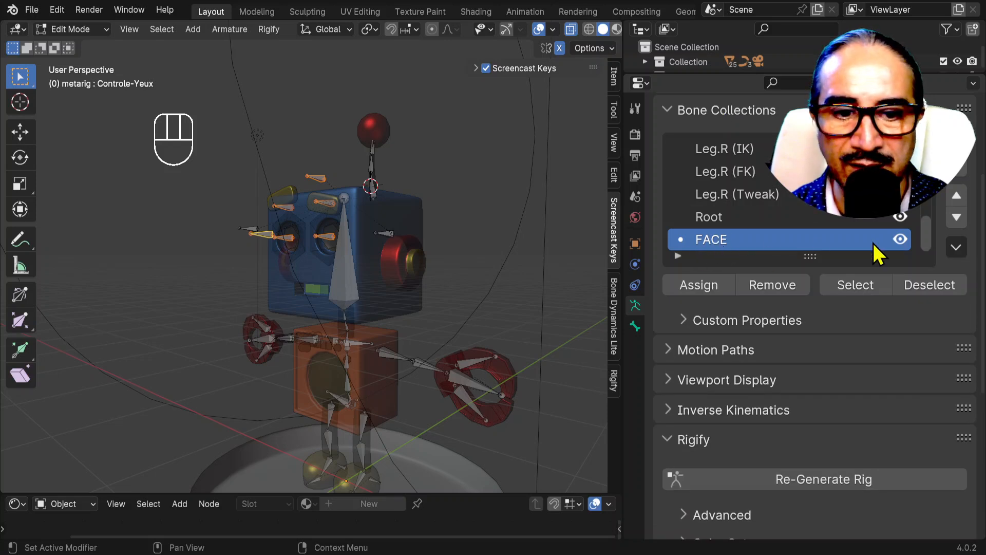
click(902, 239)
click(901, 240)
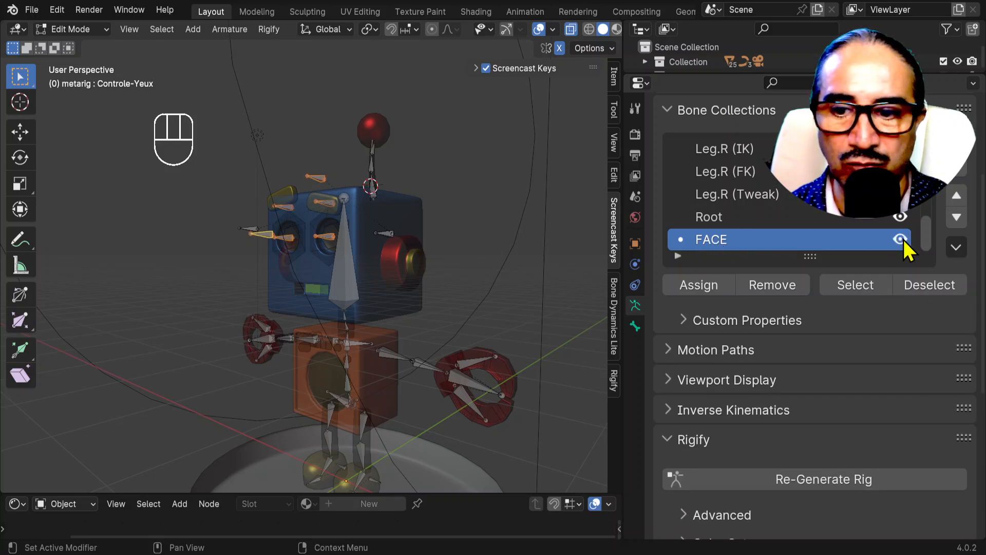
middle_drag(448, 326, 414, 345)
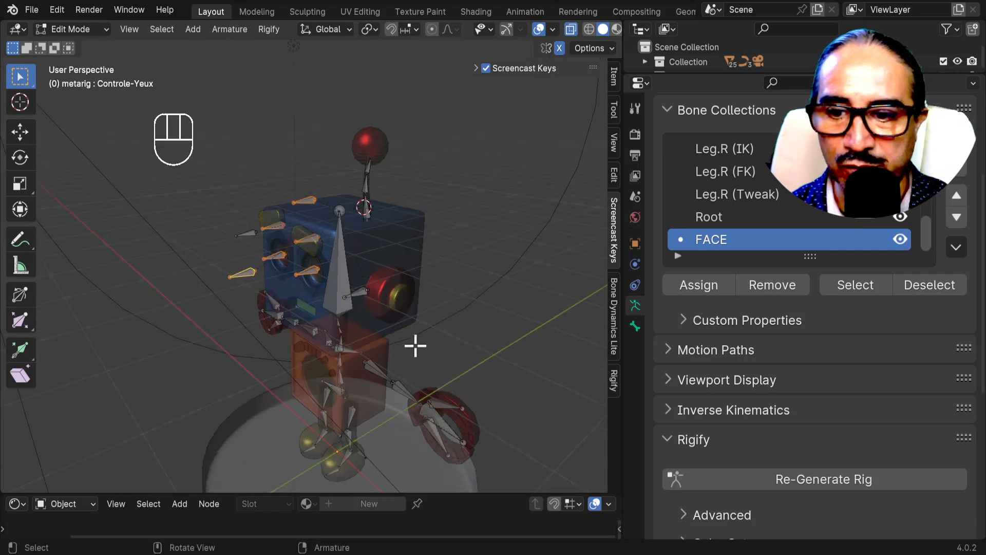
- Collapse the Rigify samples, expand the Bone Collection UI settings and enlarge the properties area around the FACE entry
drag(718, 75, 712, 248)
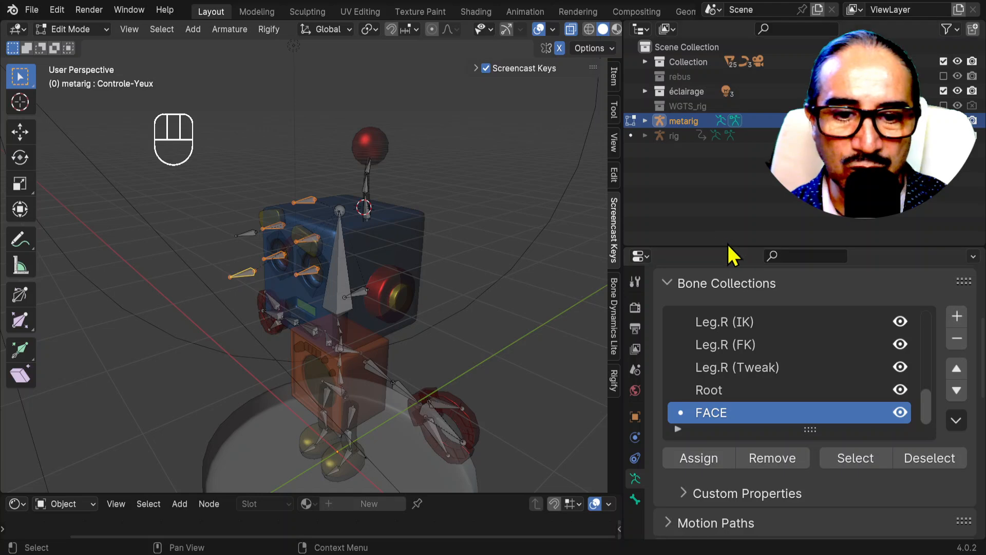
drag(727, 248, 724, 31)
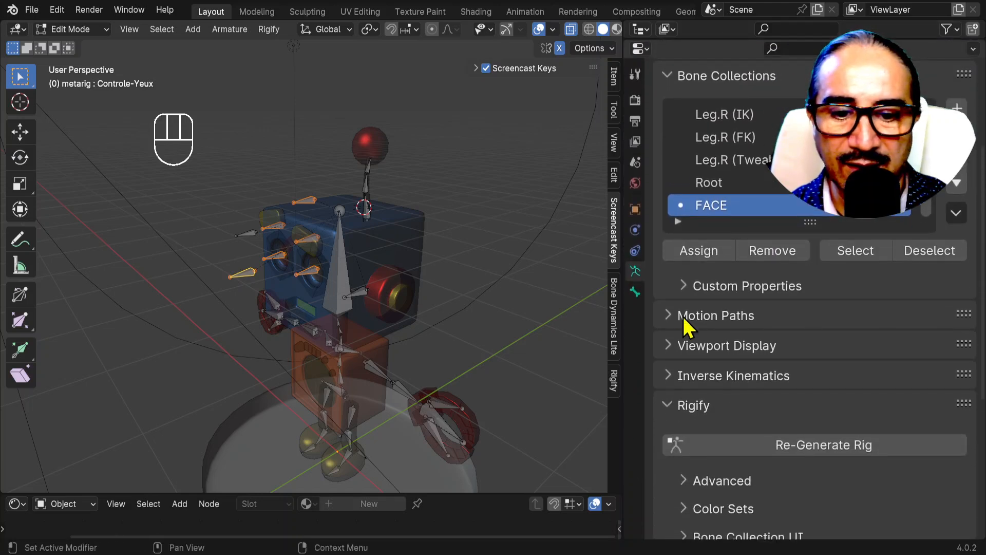
scroll(662, 231, down, 4)
scroll(655, 216, down, 2)
scroll(678, 370, down, 2)
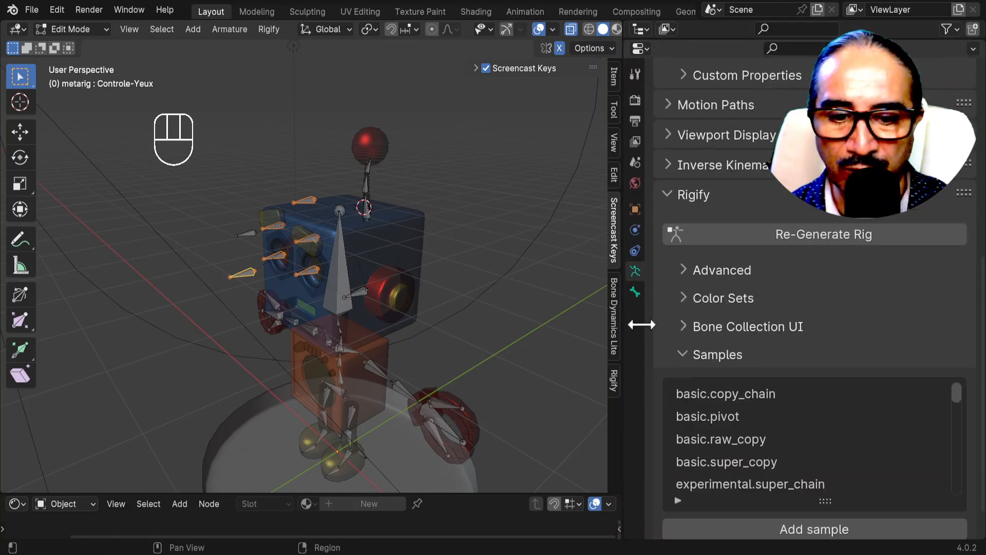
click(687, 361)
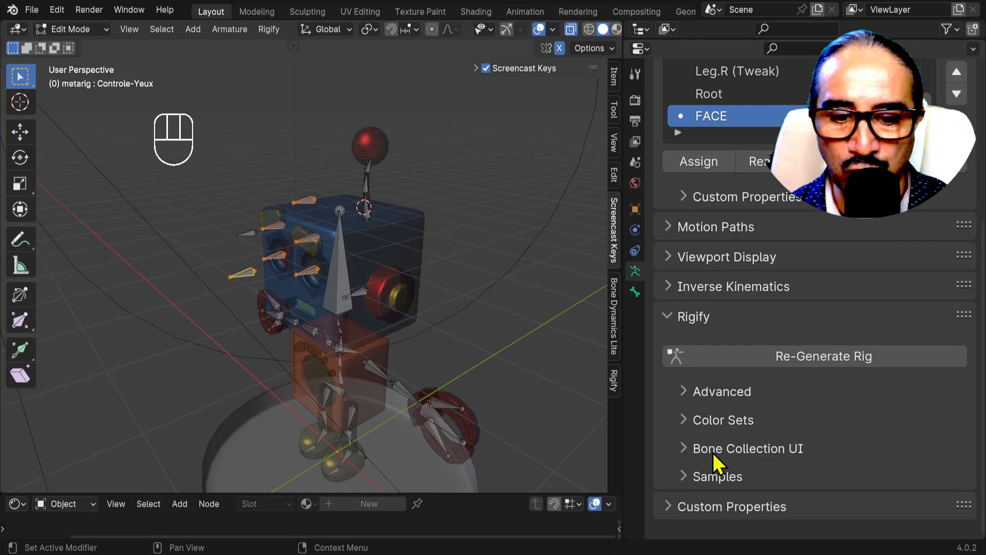
click(713, 450)
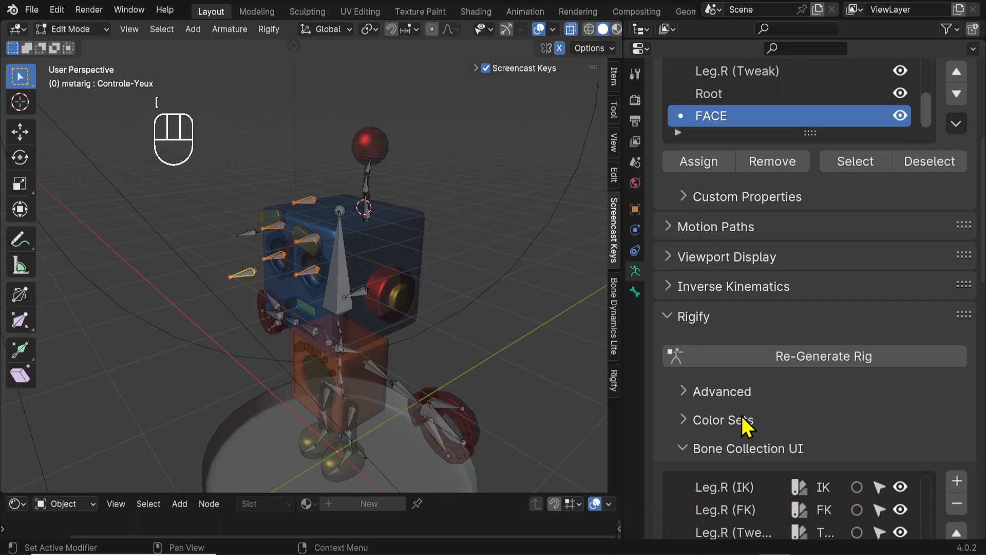
scroll(743, 424, down, 11)
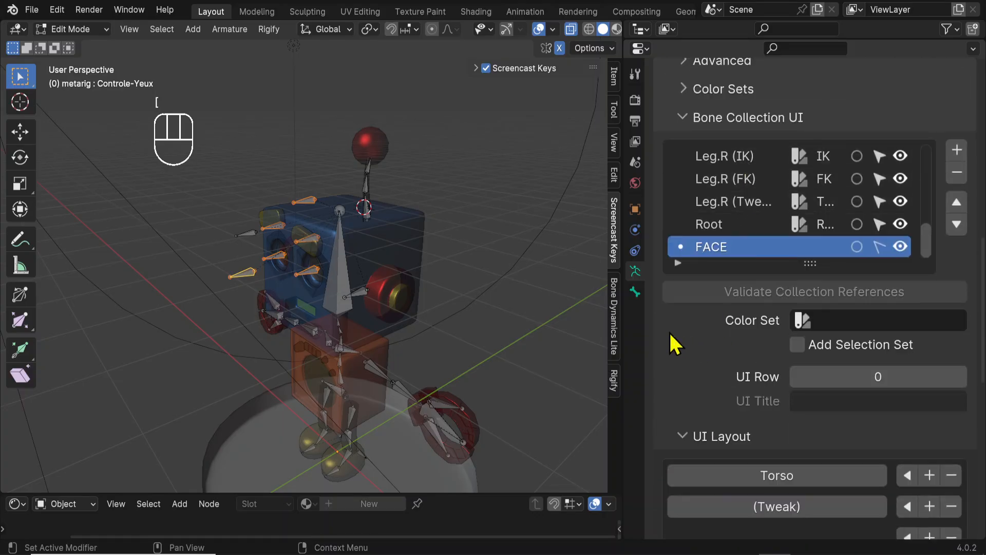
drag(623, 286, 553, 286)
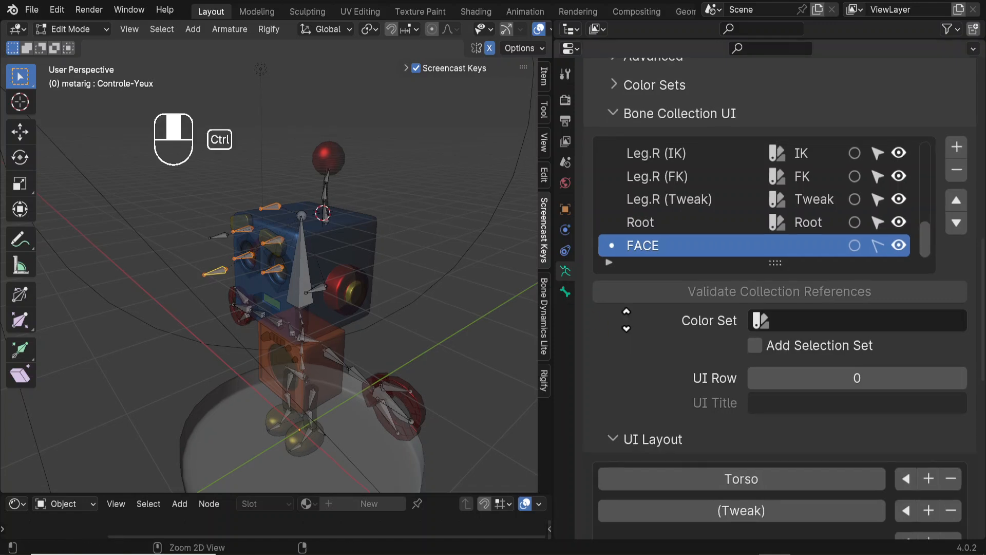
ctrl+middle_drag(628, 303, 651, 331)
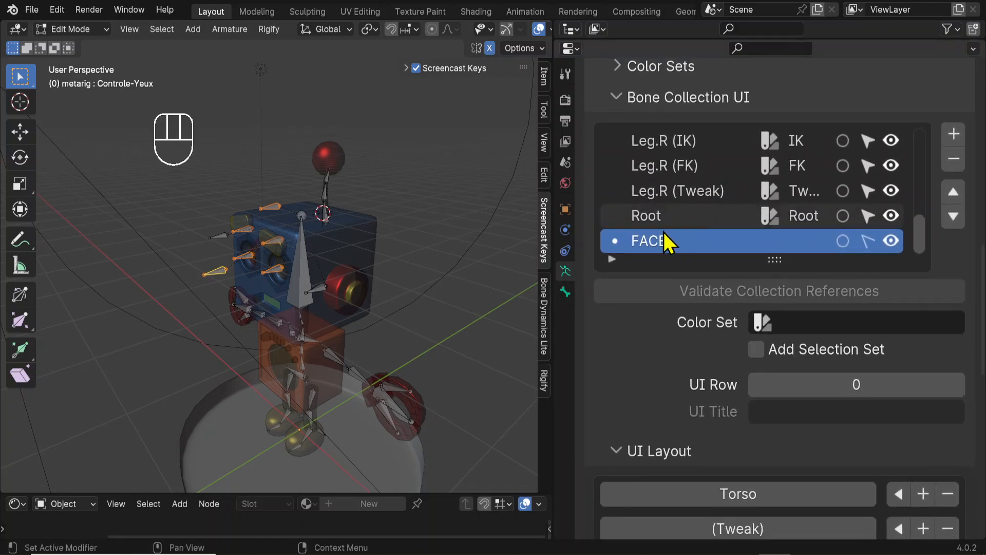
- Try the Root color set on the FACE collection, and settle on IK as its color set
click(764, 323)
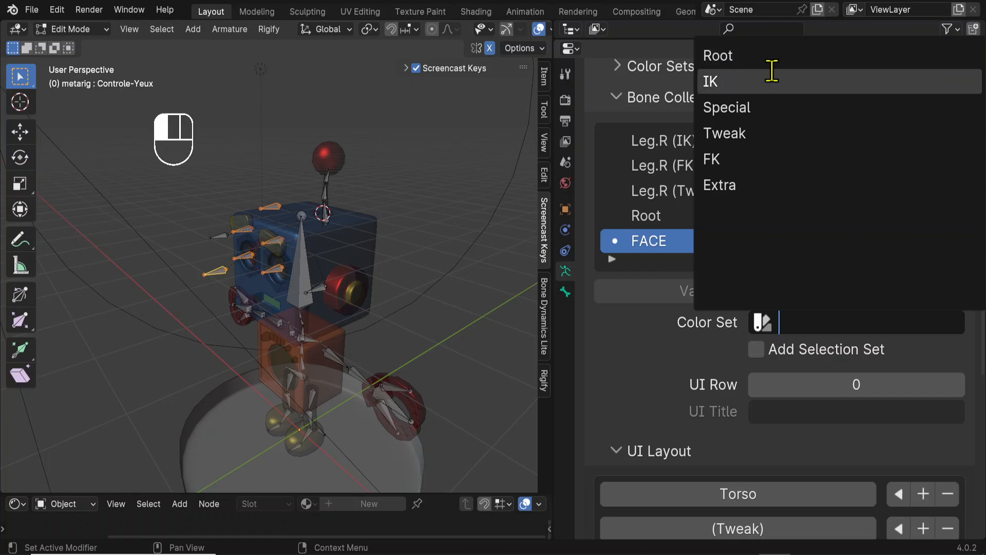
click(738, 57)
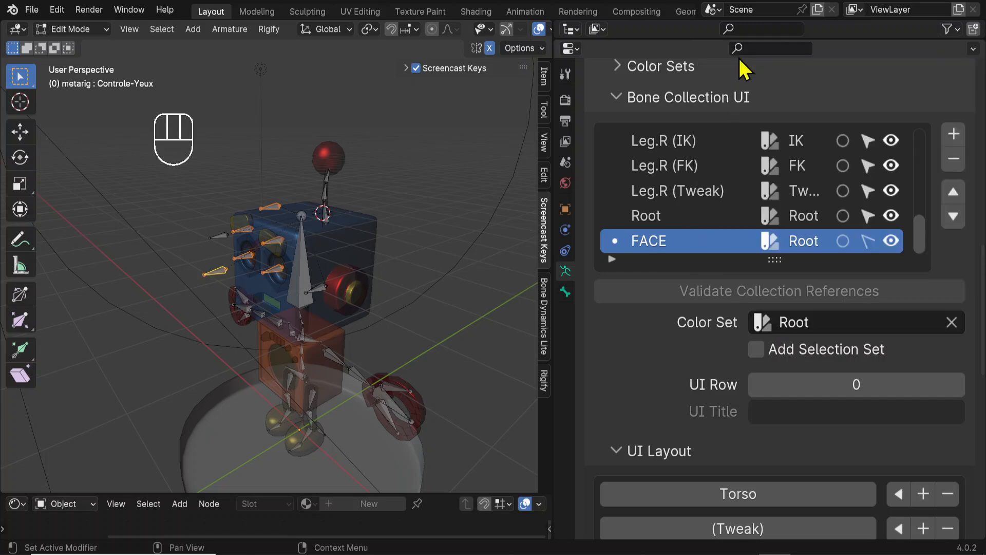
click(765, 321)
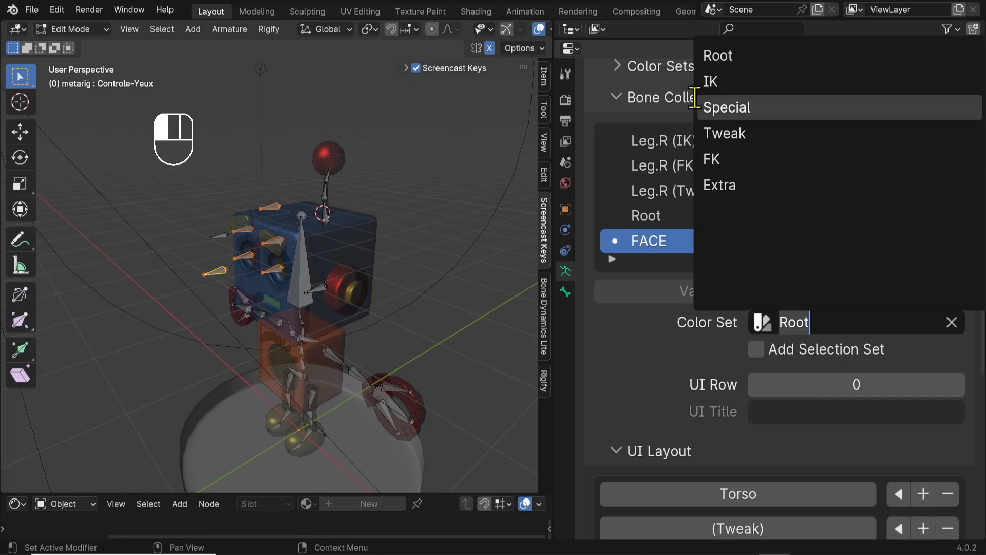
click(714, 82)
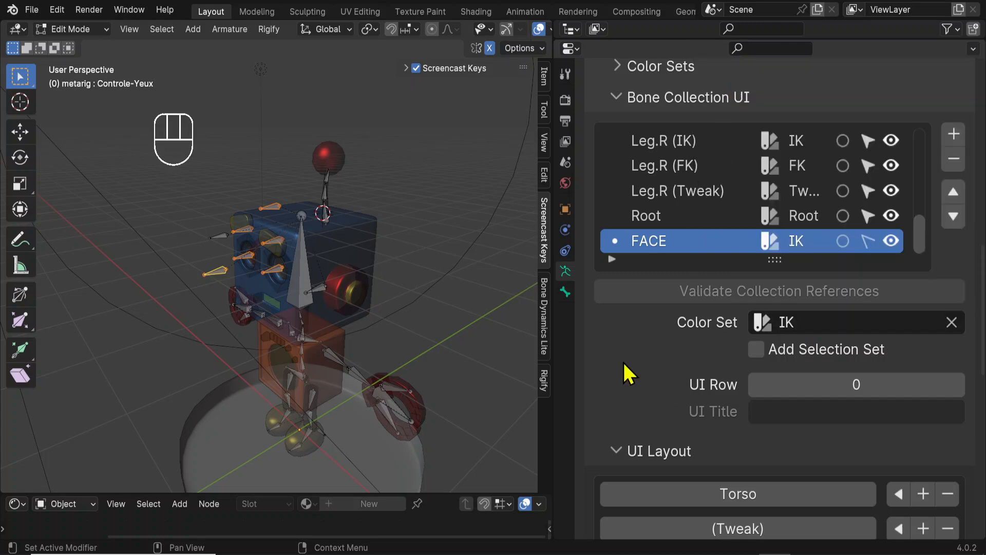
- Place the FACE button in the Rigify UI layout on the second row, beside the torso's (Tweak) button
scroll(619, 364, down, 3)
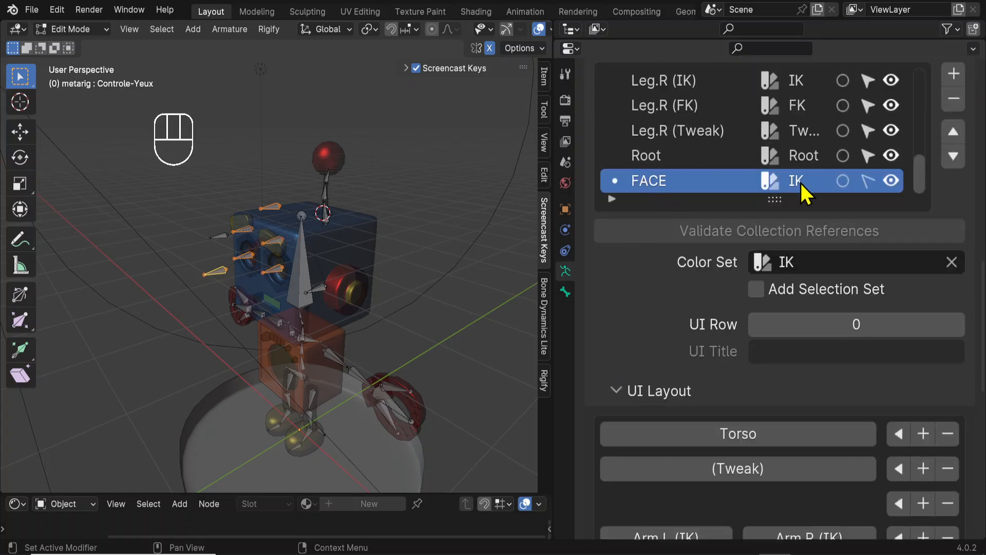
scroll(665, 227, down, 12)
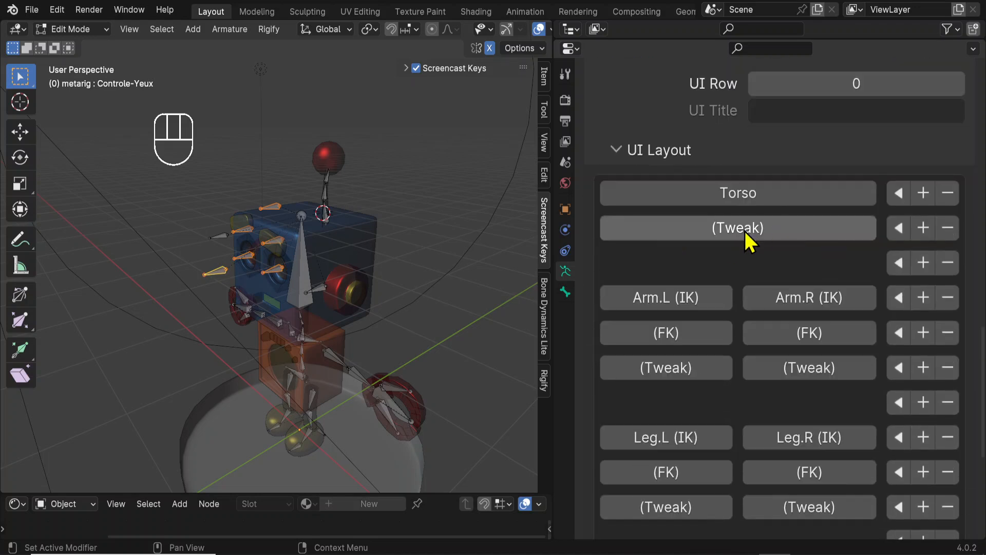
scroll(650, 143, up, 9)
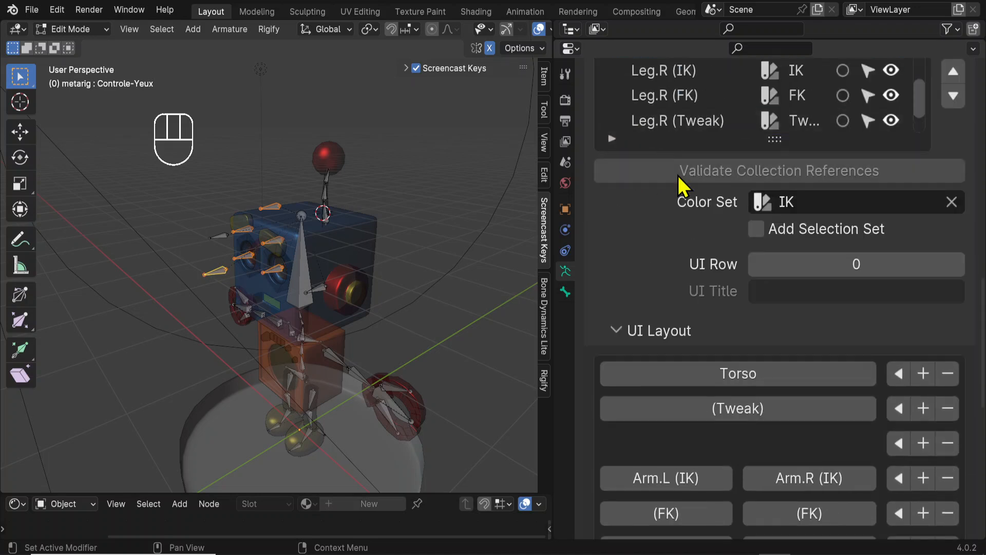
scroll(665, 100, down, 2)
scroll(655, 218, down, 4)
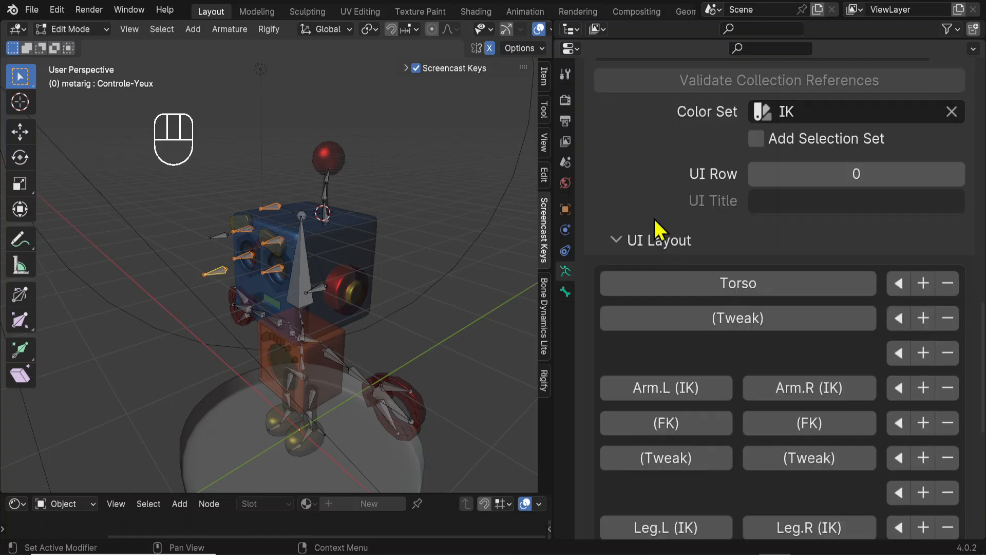
scroll(655, 219, down, 1)
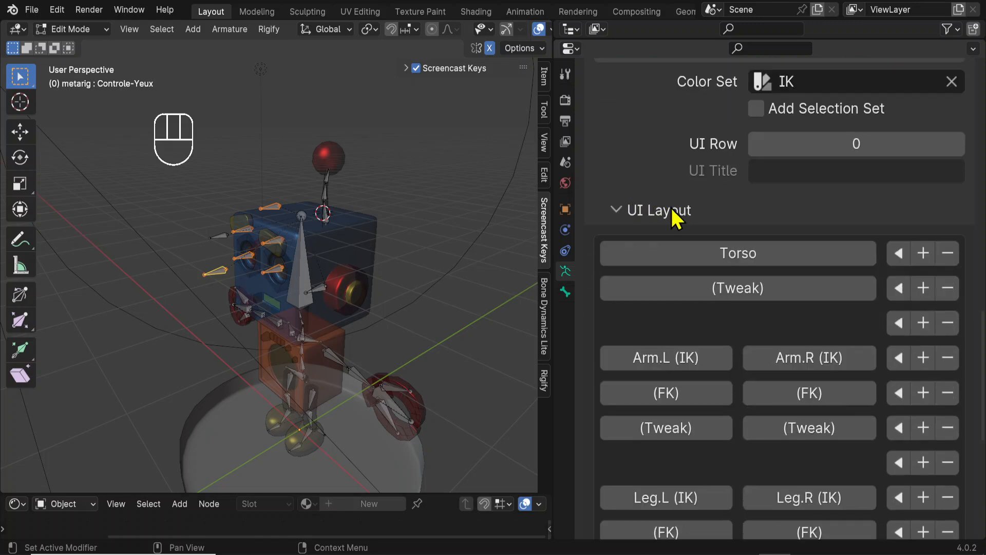
click(899, 289)
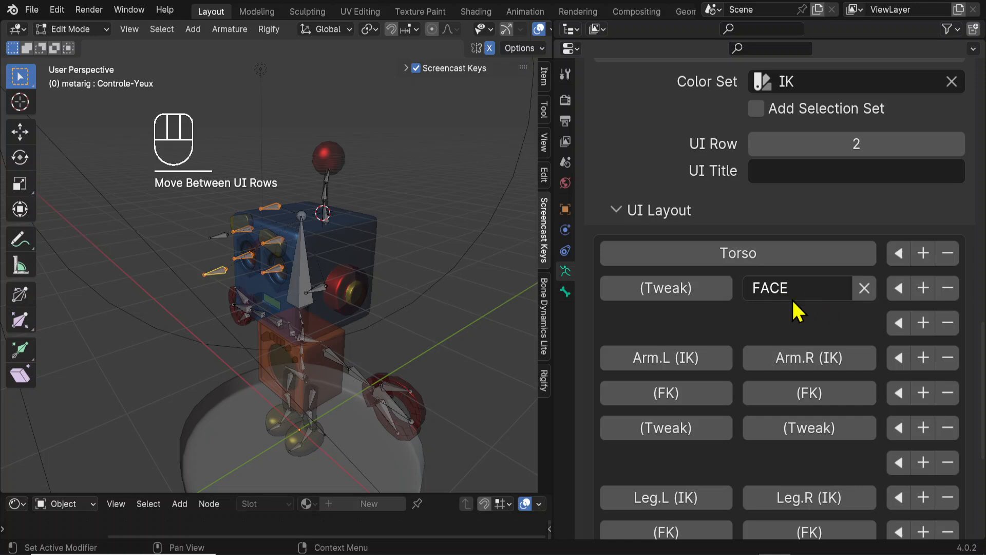
- Return to the metarig's armature settings and regenerate the Rigify rig
ctrl+scroll(657, 181, down, 3)
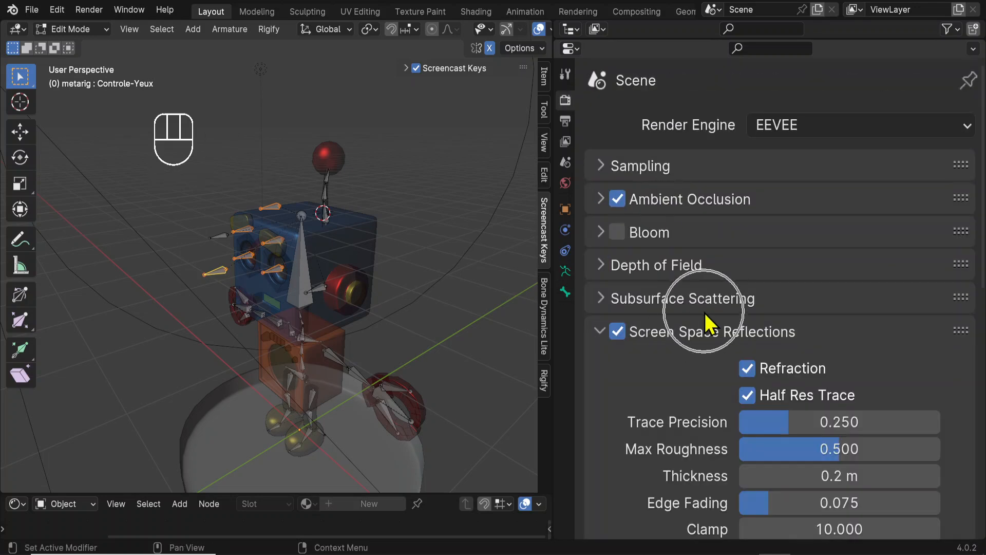
click(601, 330)
click(565, 273)
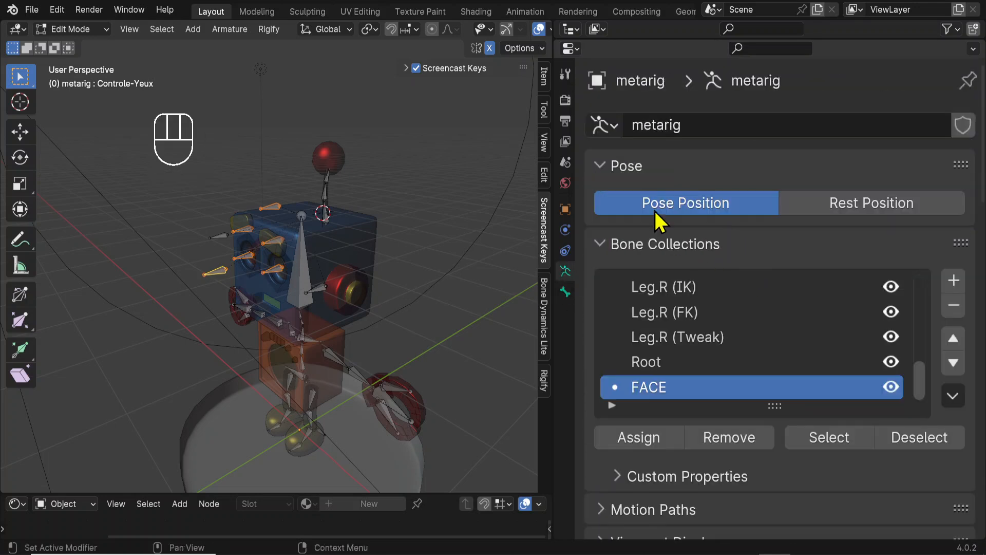
ctrl+middle_drag(734, 211, 748, 329)
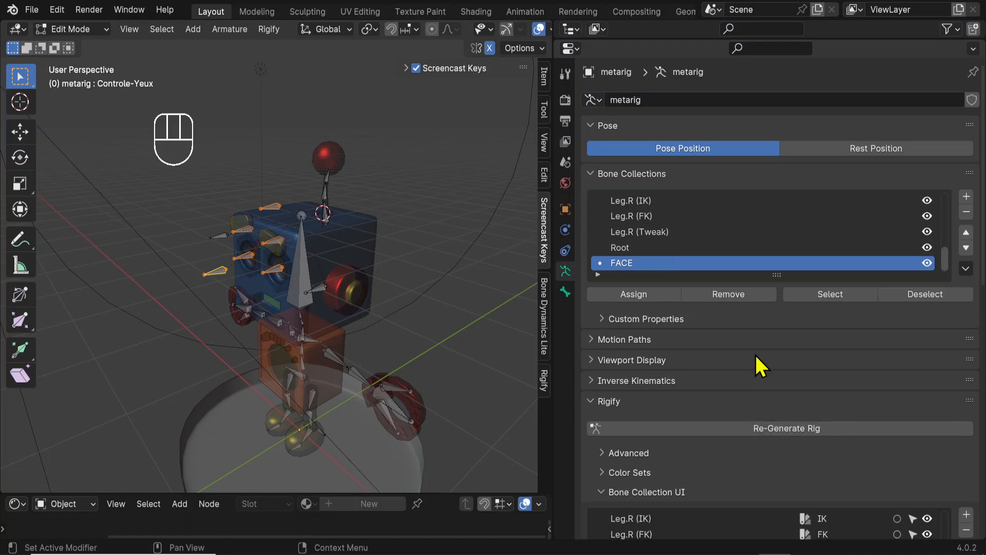
scroll(754, 353, down, 4)
ctrl+middle_drag(760, 362, 791, 347)
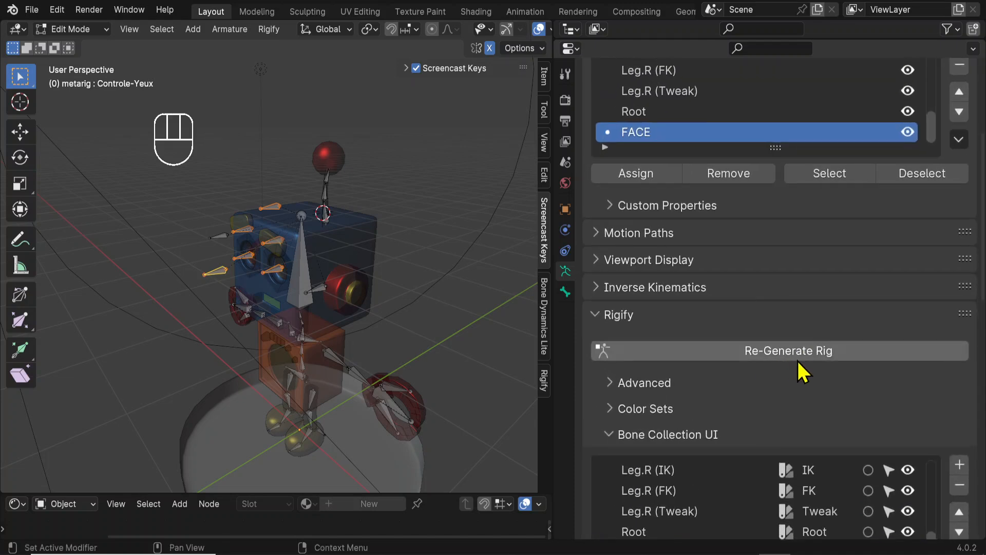
click(793, 352)
- Display the generated rig's Rig Layers with FACE hidden, then enlarge the outliner and the viewport around the robot's head
middle_drag(408, 390, 379, 361)
click(543, 78)
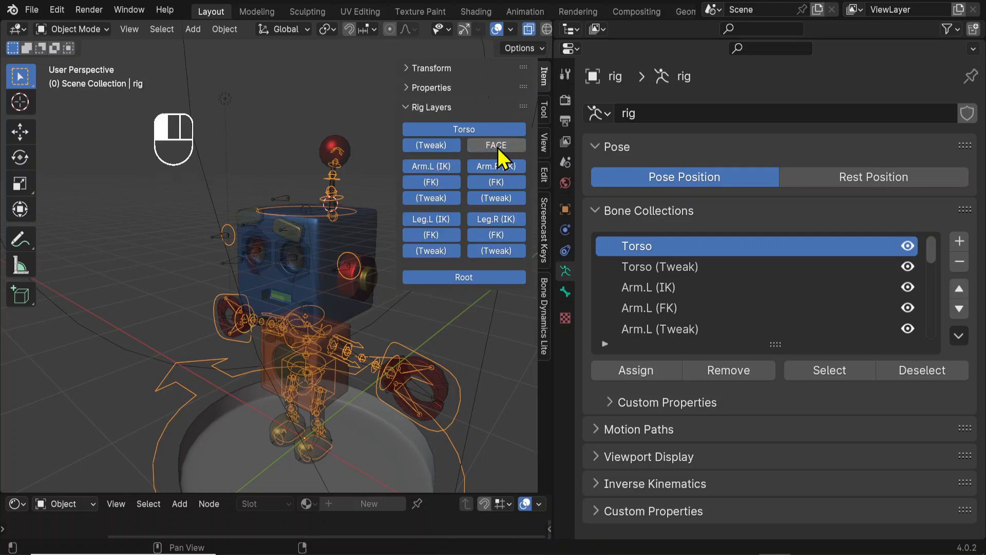
drag(628, 39, 639, 149)
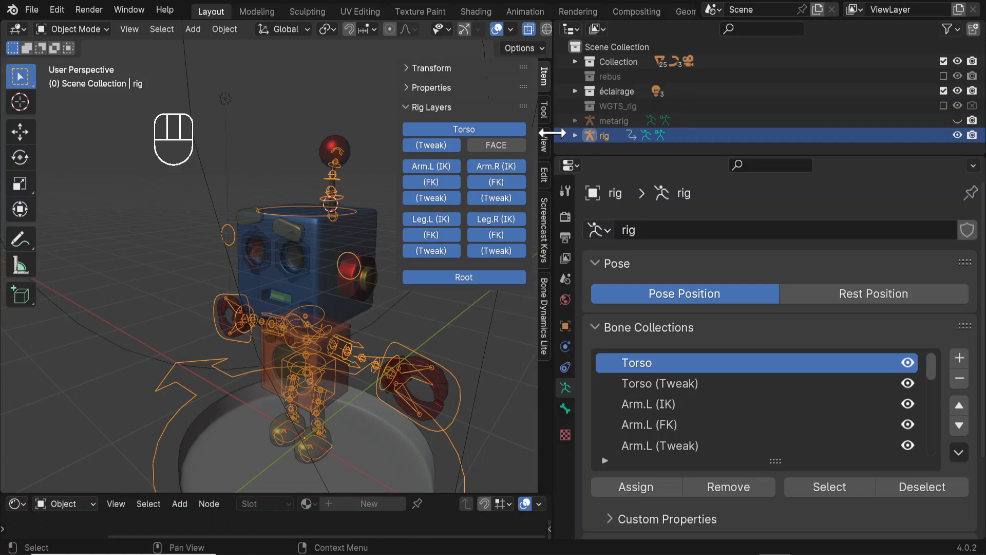
drag(553, 136, 744, 136)
middle_drag(451, 333, 486, 319)
shift+middle_drag(486, 320, 432, 281)
middle_drag(432, 281, 455, 272)
scroll(381, 172, up, 1)
middle_drag(383, 175, 386, 188)
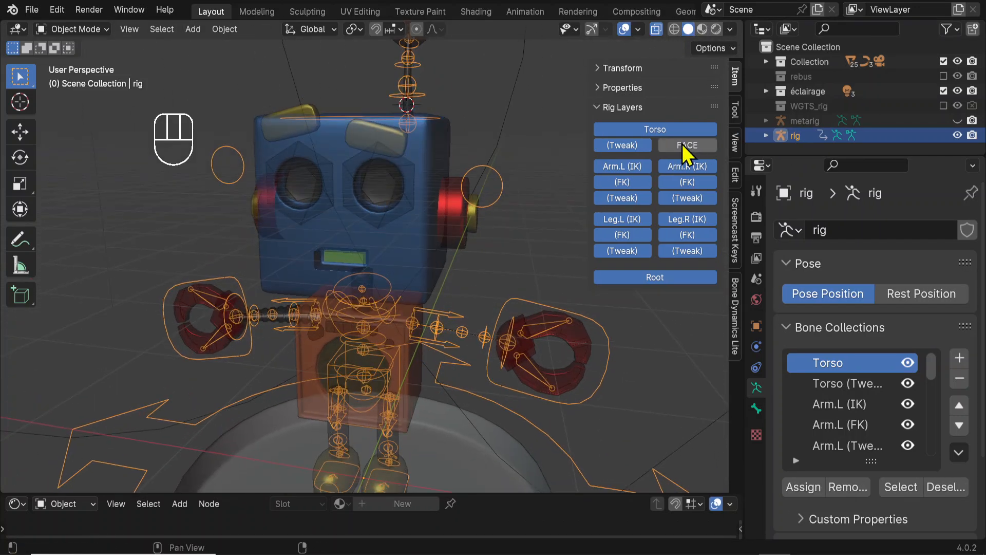
- Switch the rig to Pose Mode with the FACE layer shown and select the Controle-Yeux.001 control above the head
key(ctrl+Tab)
click(379, 134)
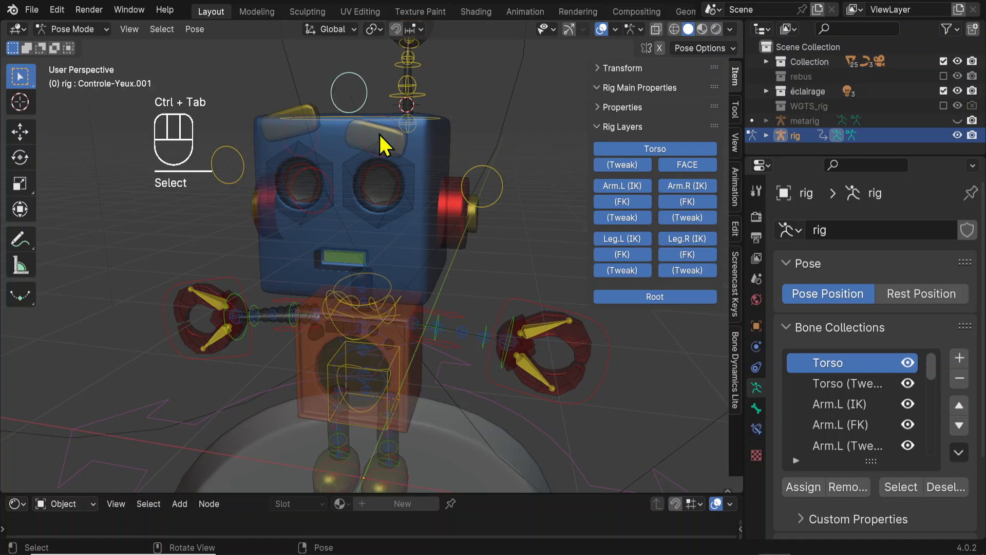
scroll(496, 286, down, 4)
middle_drag(495, 285, 418, 218)
scroll(395, 165, up, 4)
middle_drag(377, 117, 335, 55)
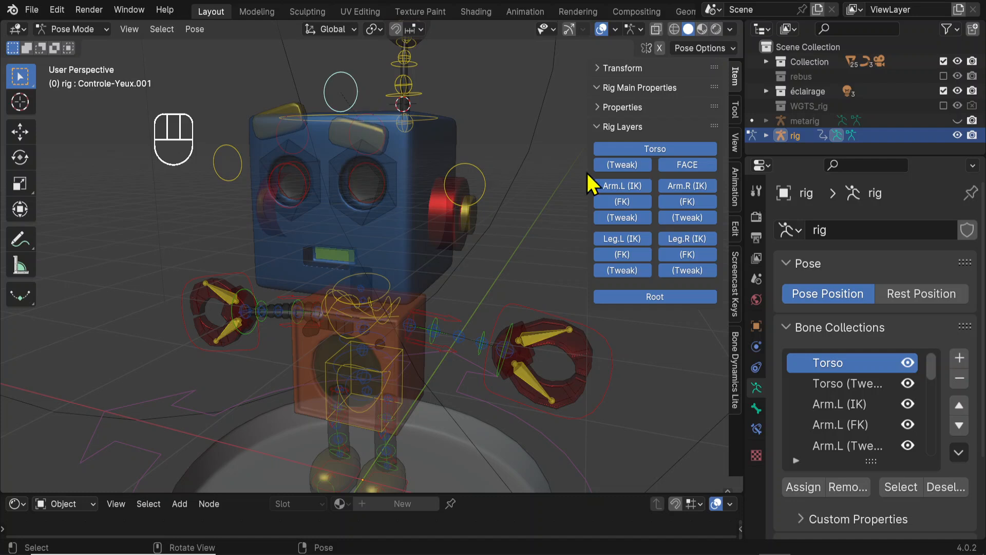
- Open the bone properties in an enlarged properties area and select the left forearm tweak control, forearm_tweak.L
drag(747, 339, 678, 381)
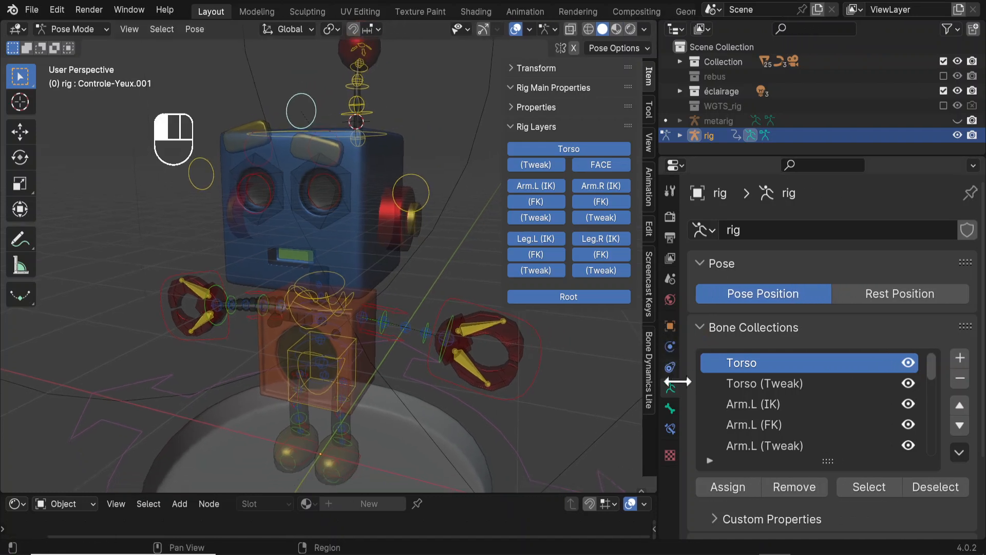
click(670, 410)
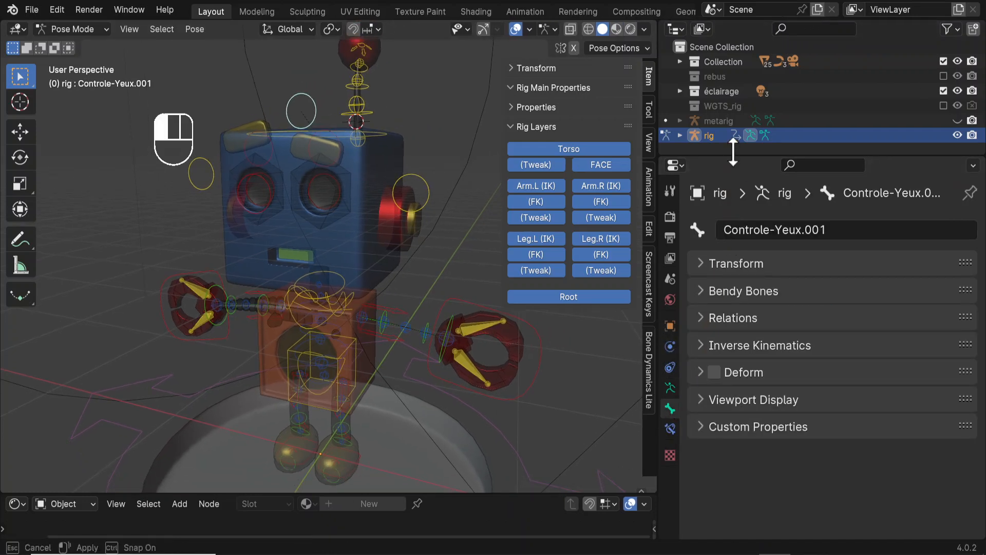
drag(734, 155, 735, 42)
click(409, 331)
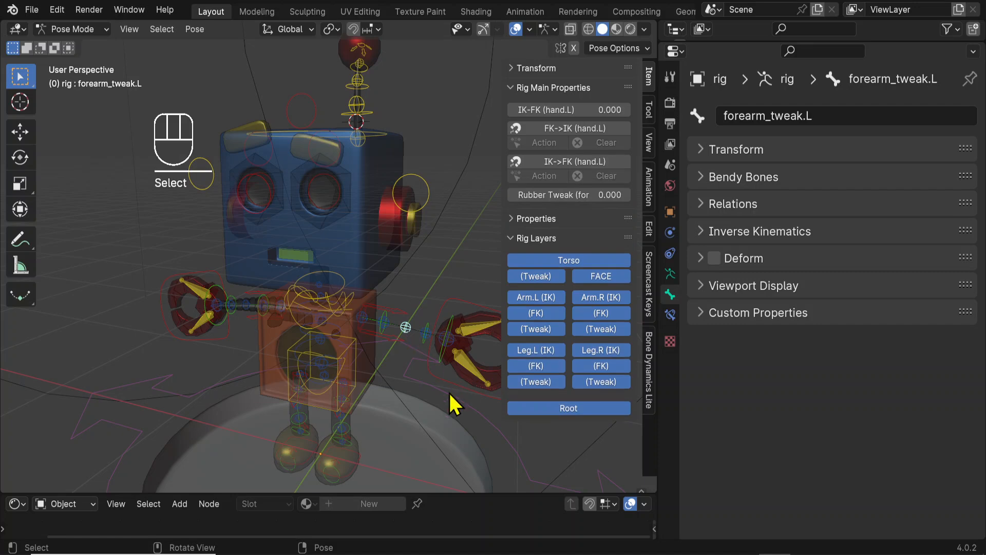
scroll(452, 403, up, 4)
middle_drag(388, 276, 407, 243)
scroll(407, 242, down, 6)
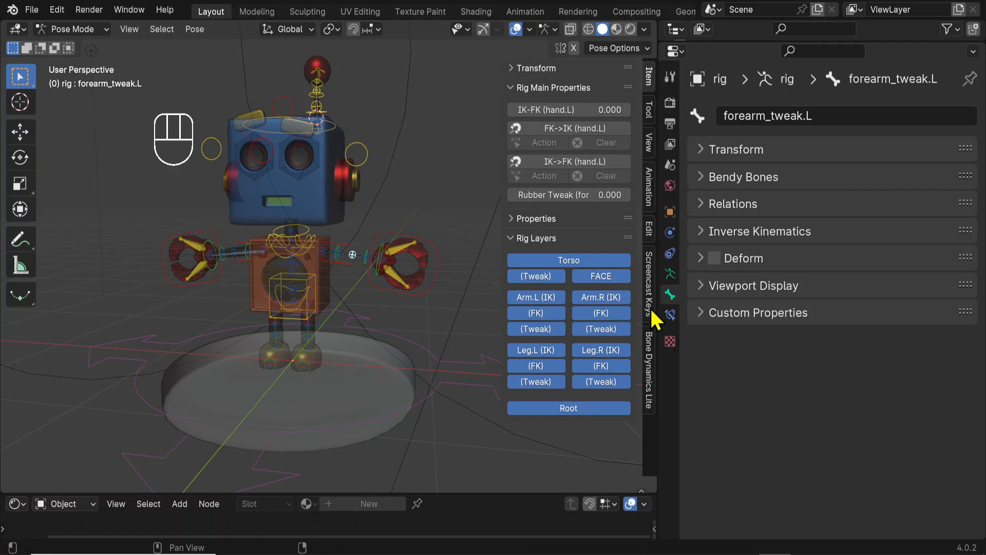
- Expand the Viewport Display settings of forearm_tweak.L in a wider properties area and copy its Custom Object value
click(708, 288)
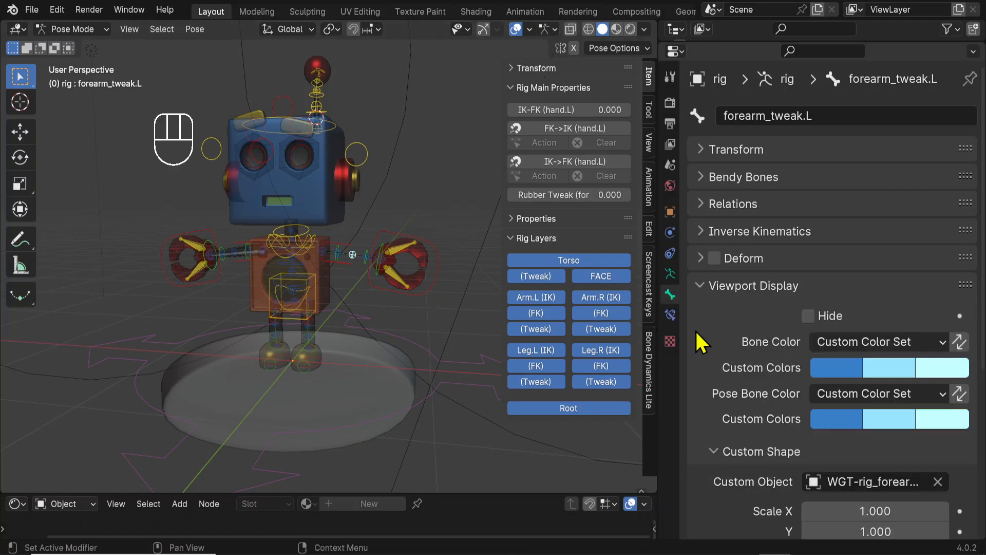
click(655, 315)
drag(659, 314, 569, 313)
scroll(678, 315, down, 6)
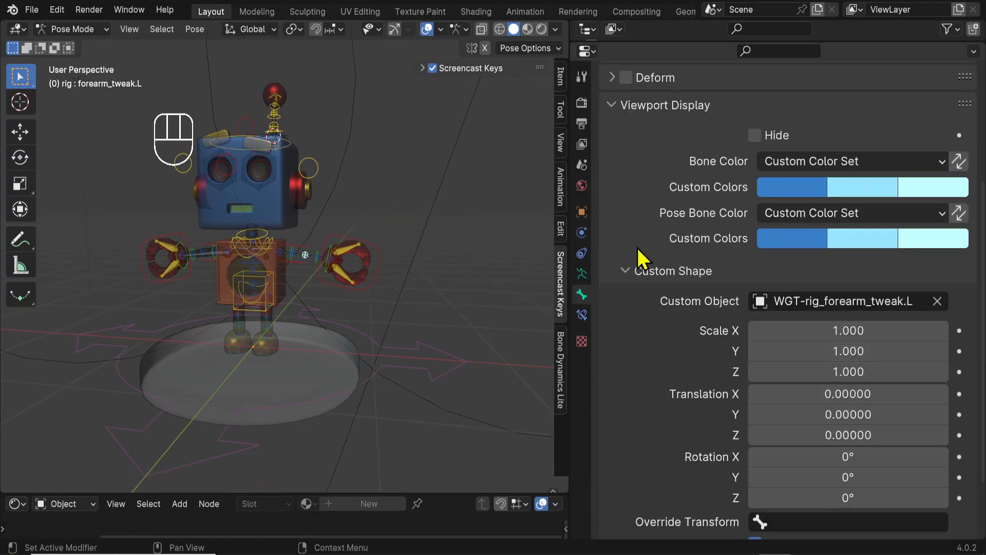
click(623, 112)
click(625, 171)
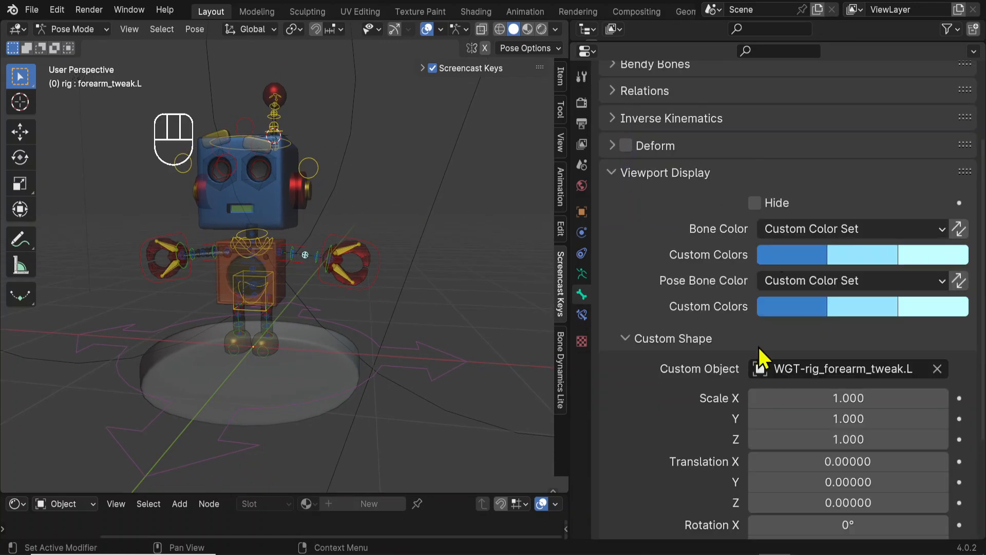
scroll(647, 396, down, 5)
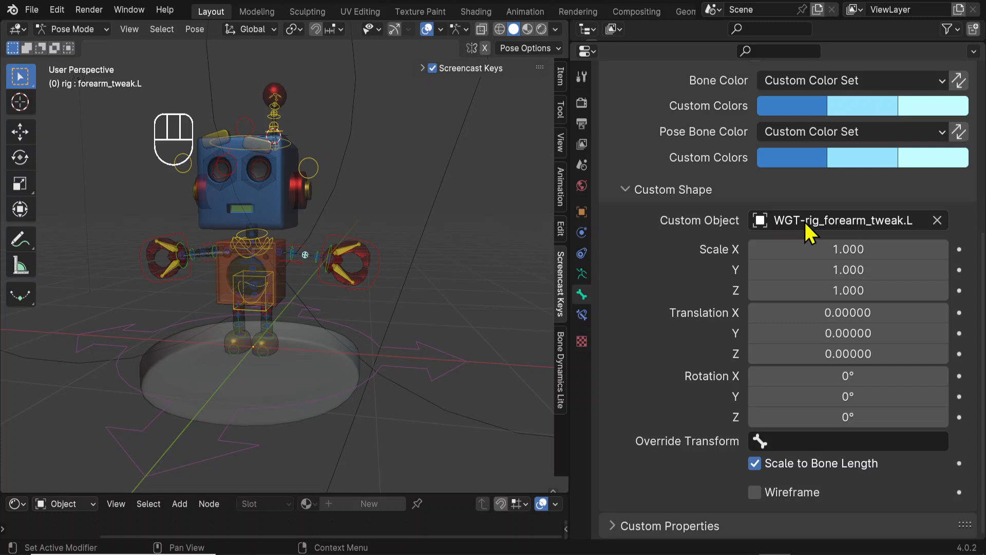
key(ctrl)
key(ctrl+c)
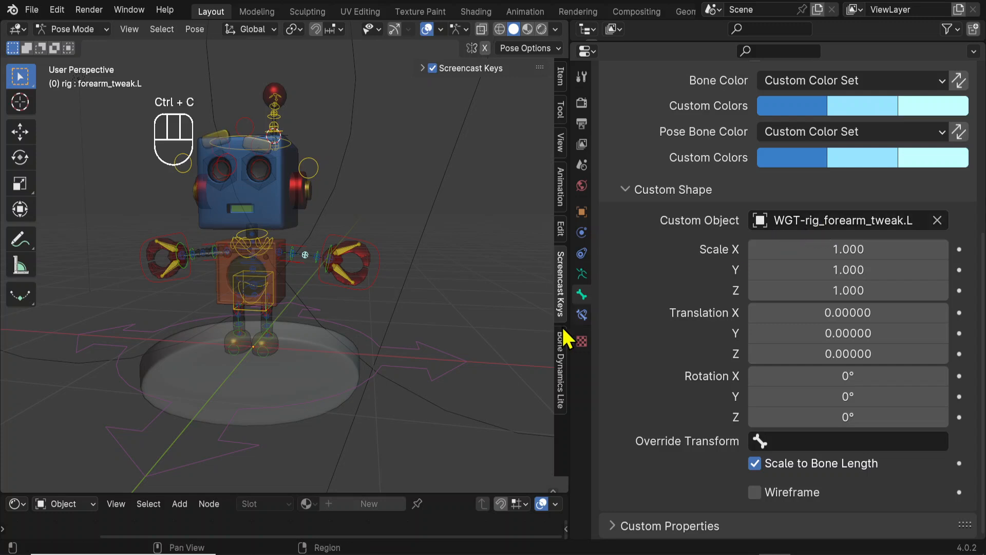
- Paste WGT-rig_forearm_tweak.L as the Custom Object of the Controle-Yeux.001 control above the robot's head
click(256, 128)
middle_drag(258, 128, 288, 144)
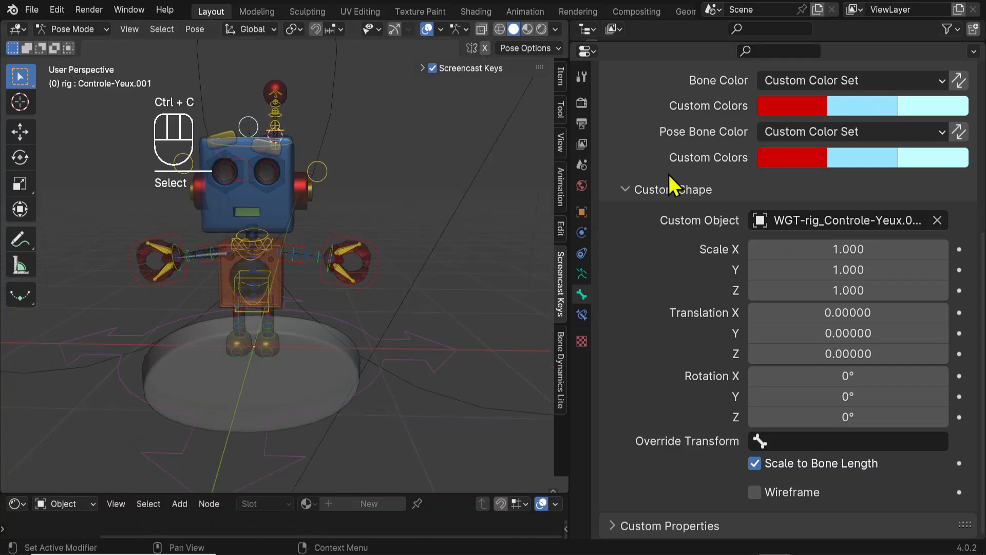
key(ctrl+v)
middle_drag(462, 304, 371, 311)
shift+middle_drag(366, 270, 460, 308)
scroll(441, 247, up, 3)
middle_drag(475, 230, 455, 302)
key(s)
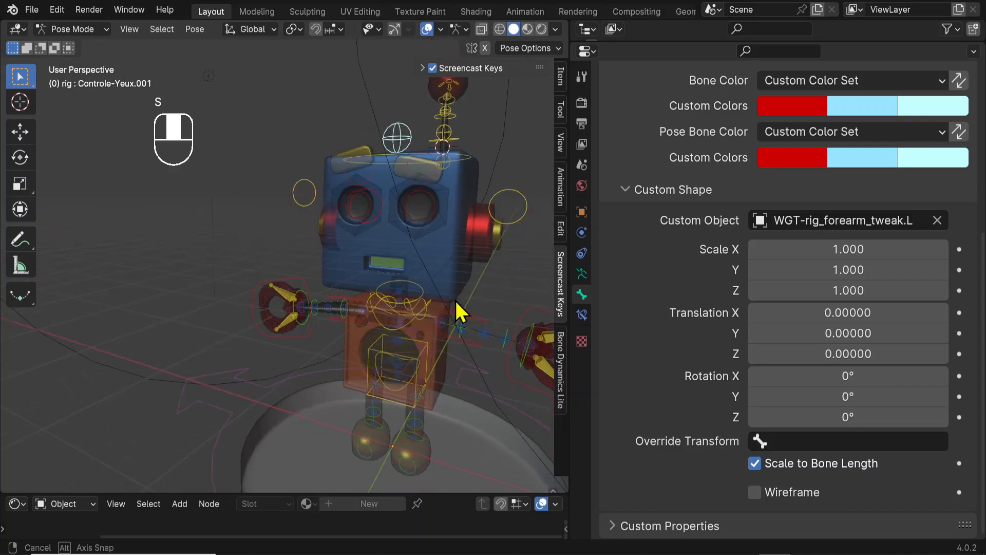
key(s)
right_click(462, 297)
middle_drag(432, 216, 384, 323)
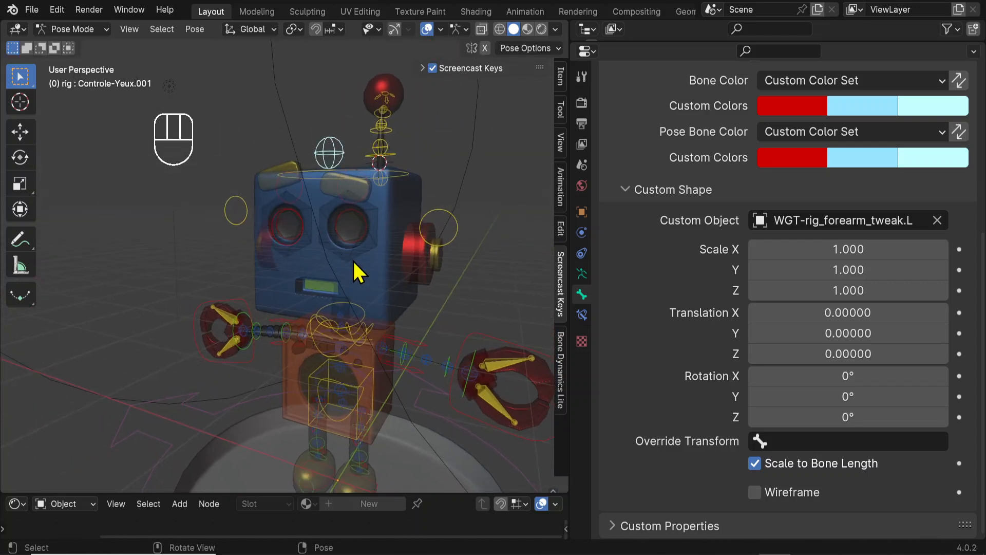
- Select the two eye controls, breast.L and breast.R, and open the bone constraint settings
ctrl+middle_drag(352, 258, 313, 128)
click(325, 231)
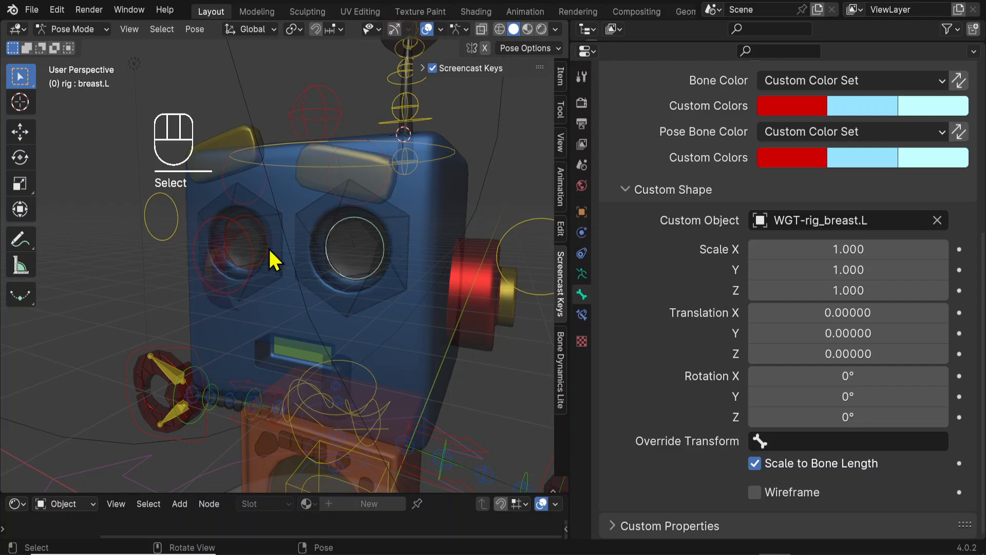
shift+click(260, 232)
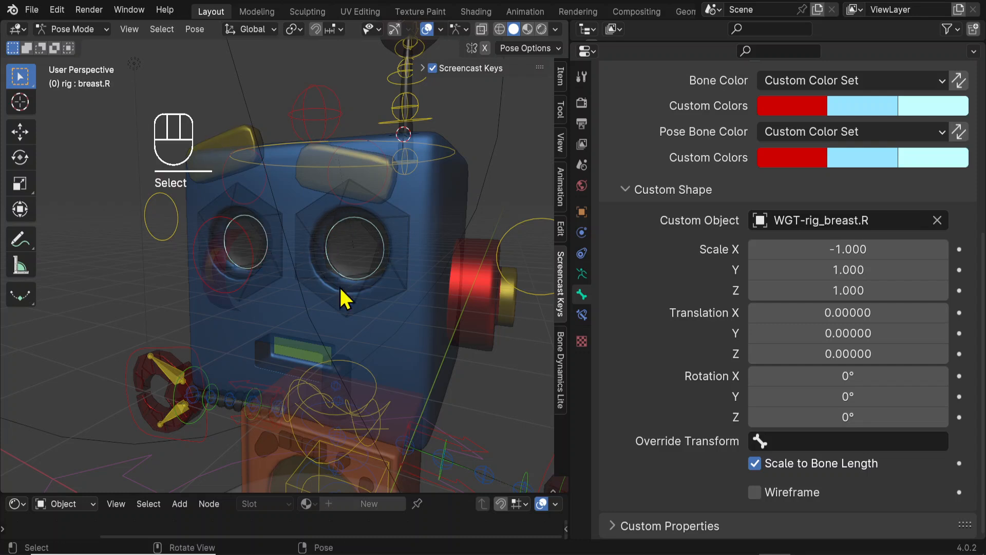
click(582, 315)
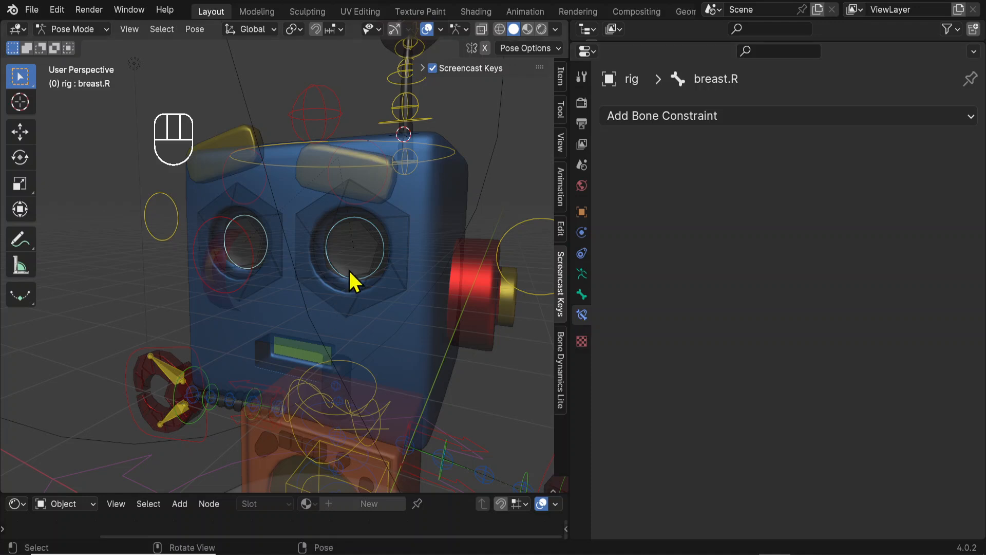
- Select only the left eye control, breast.L, and add a Copy Scale constraint to it
click(384, 261)
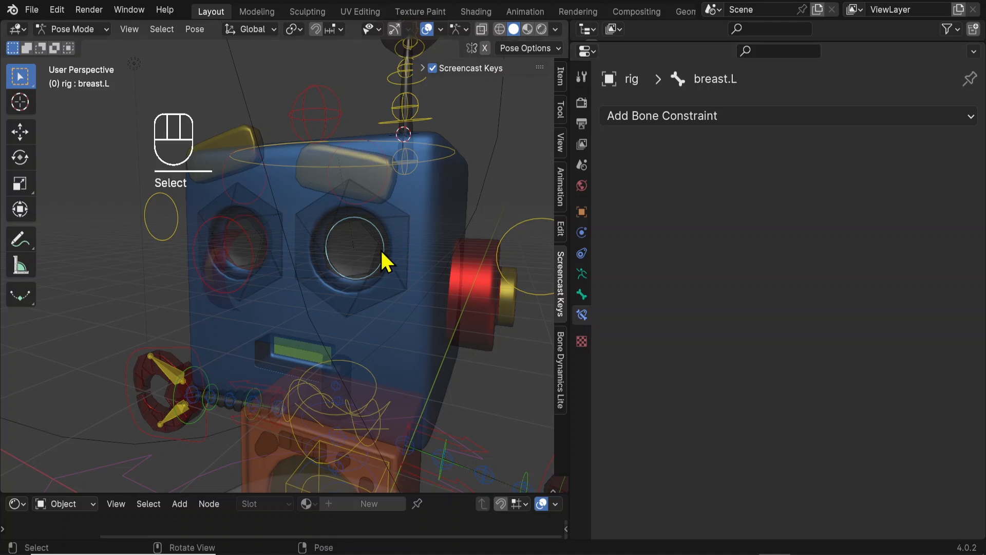
key(g)
click(482, 293)
scroll(470, 308, down, 3)
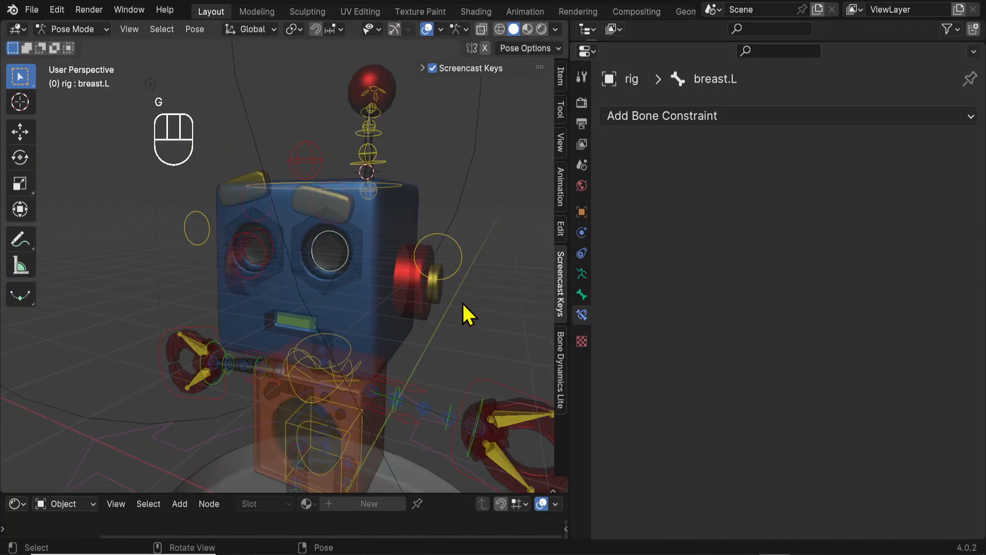
click(715, 116)
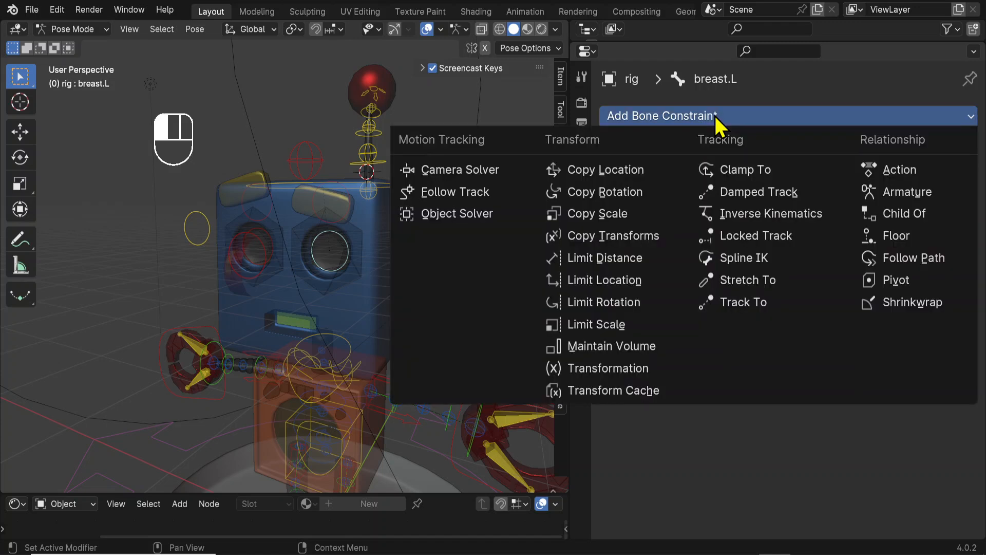
click(612, 215)
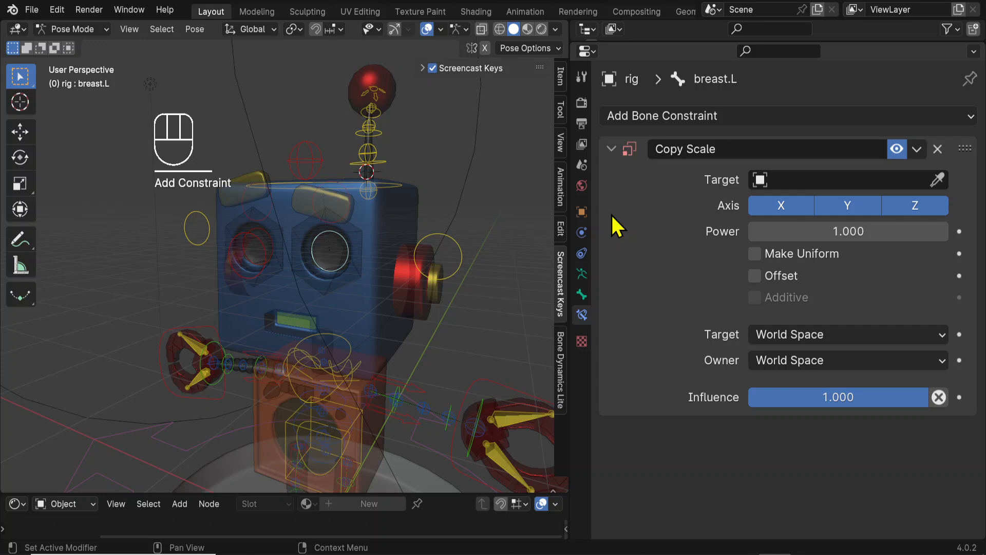
- Target the Copy Scale constraint of breast.L at the rig's Controle-Yeux.001 bone, with the target space set to Pose Space
click(938, 180)
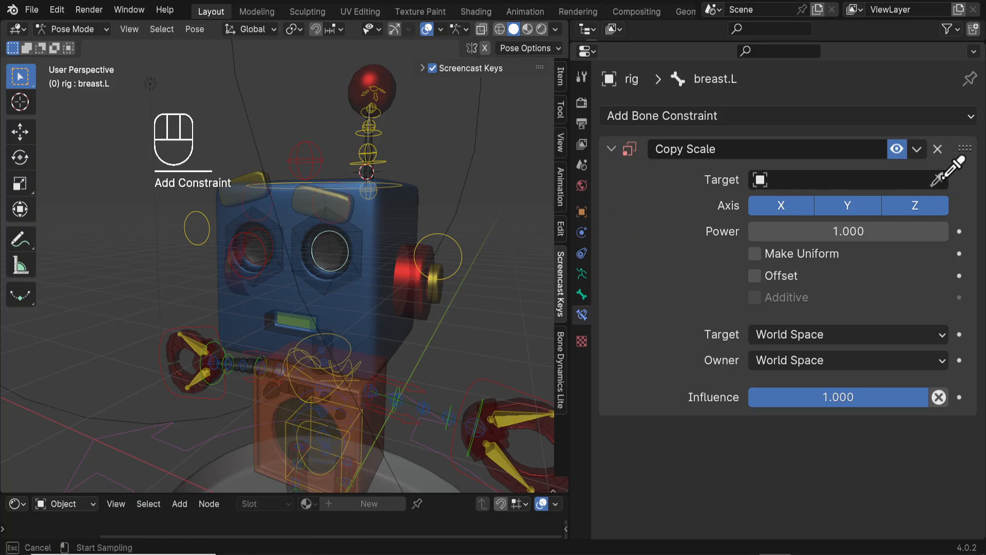
click(320, 157)
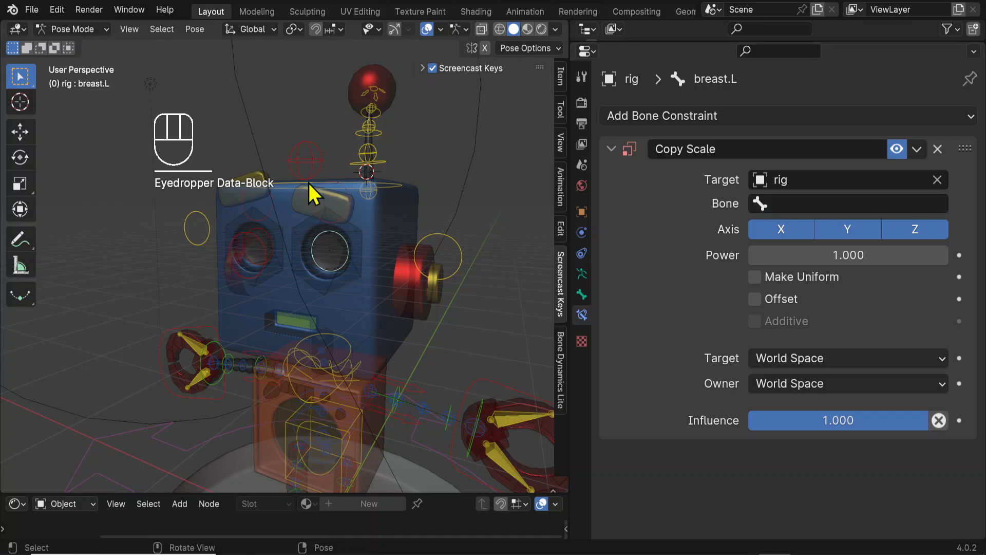
click(307, 161)
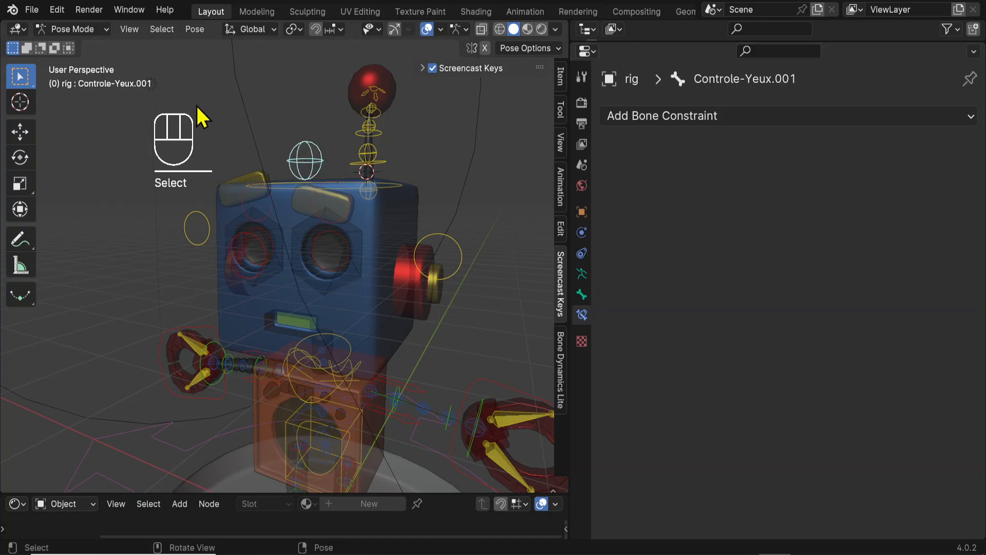
click(342, 251)
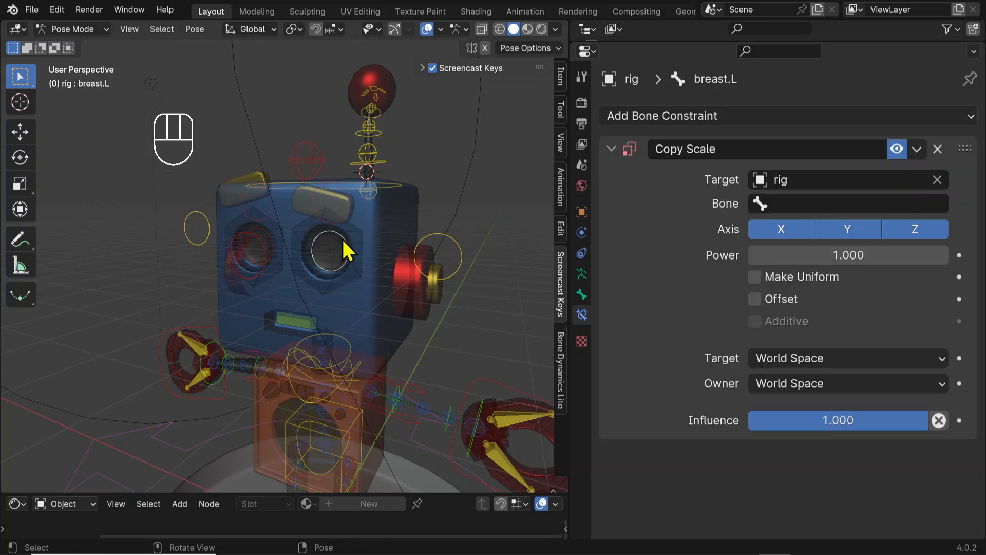
click(770, 204)
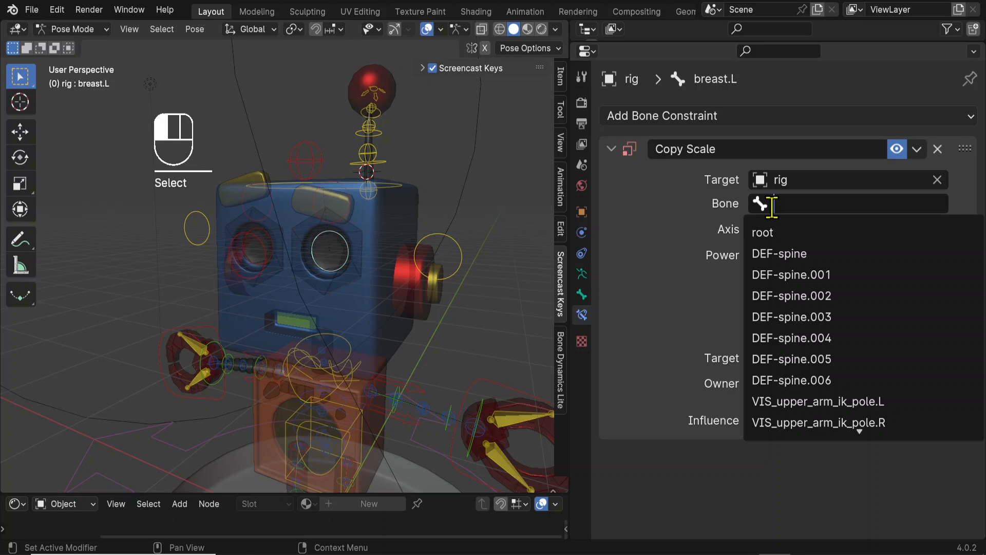
text(contr)
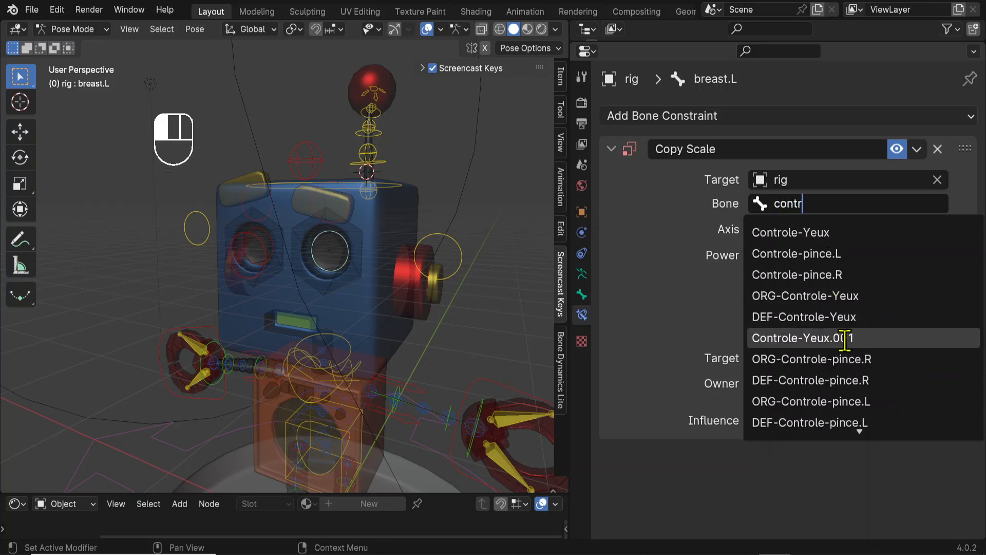
click(844, 343)
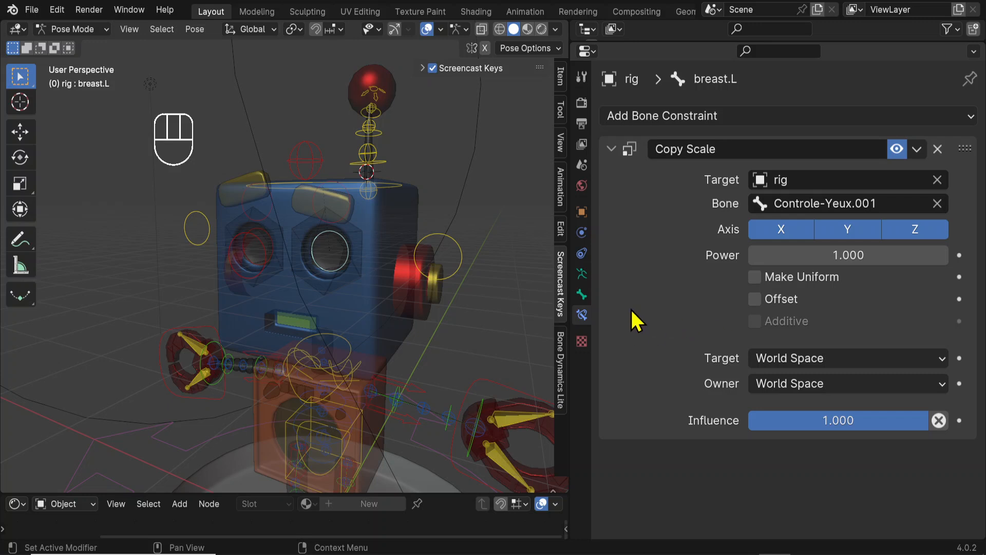
click(823, 359)
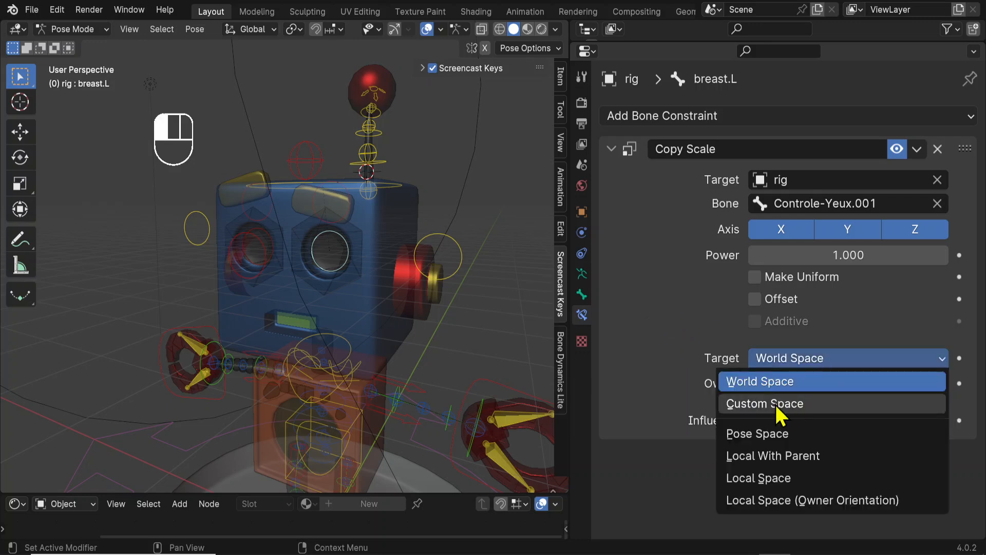
click(773, 443)
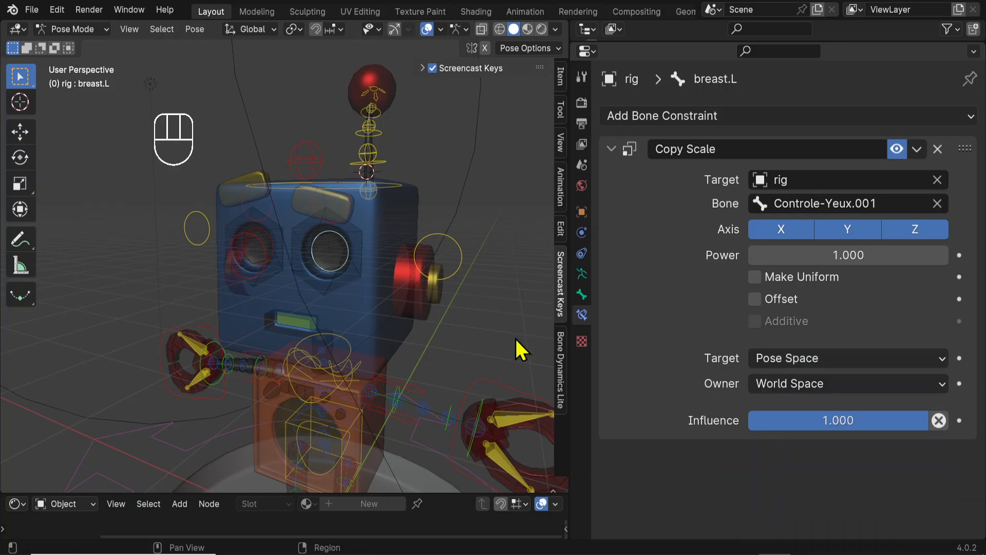
- Test the left eye's constraint by scaling Controle-Yeux.001 down to 0.586 and back up to about its original size
click(314, 163)
key(s)
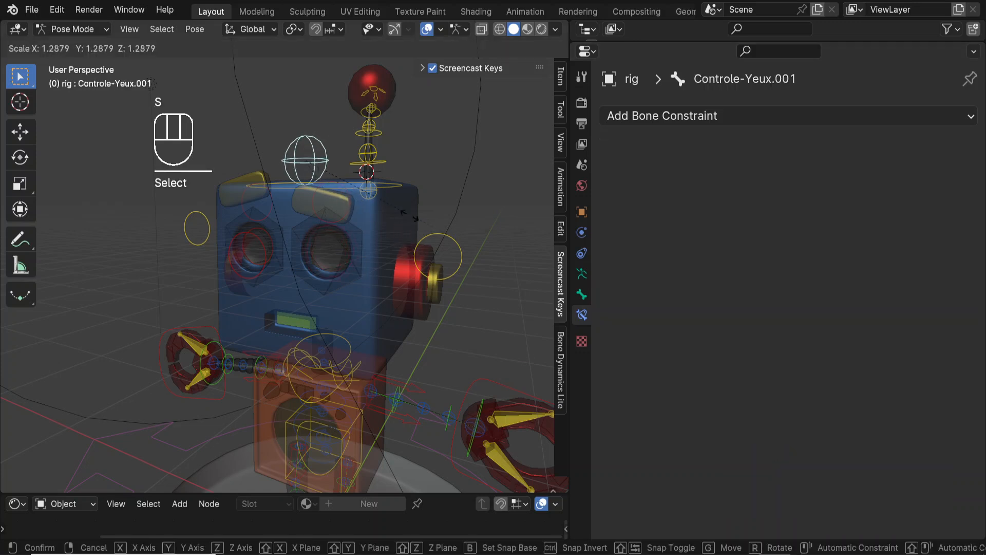
right_click(406, 244)
scroll(412, 253, up, 2)
key(s)
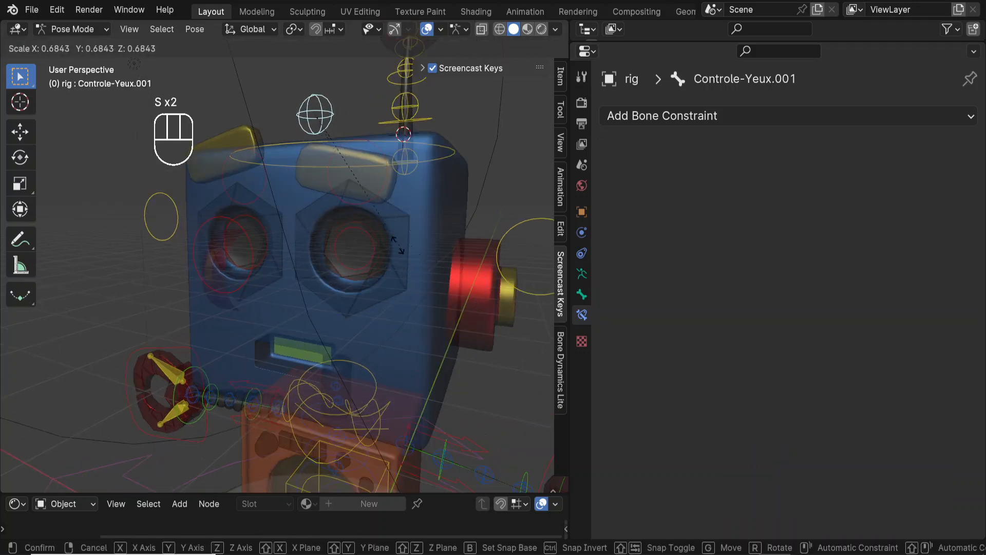
click(405, 232)
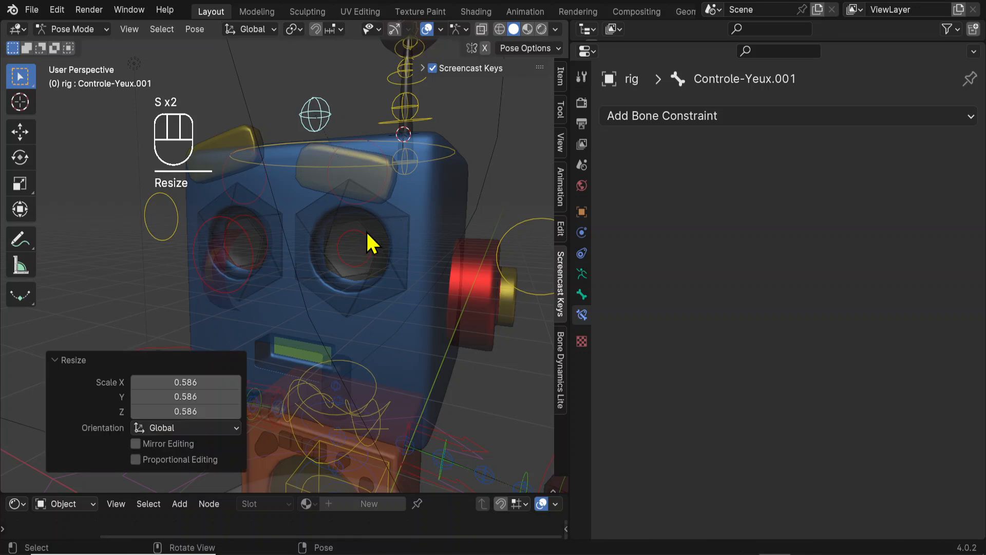
click(410, 271)
click(331, 111)
key(s)
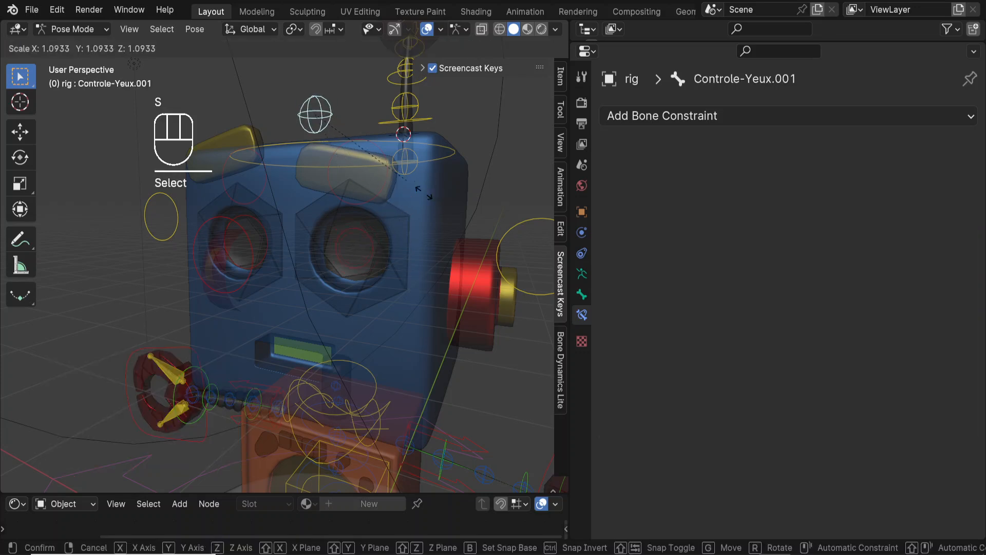
right_click(362, 149)
key(s)
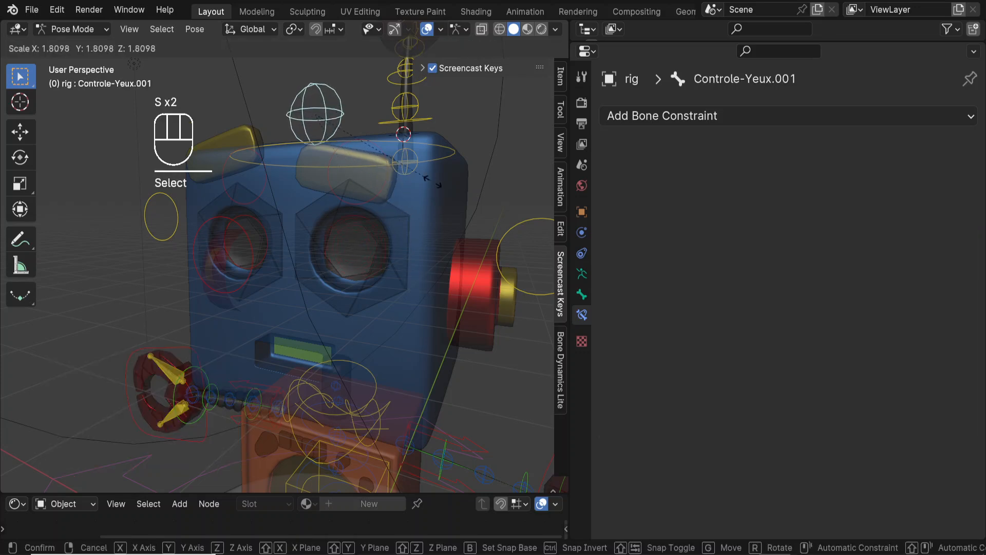
click(429, 183)
- Copy the Copy Scale constraint from breast.L to the right eye control, breast.R
click(257, 237)
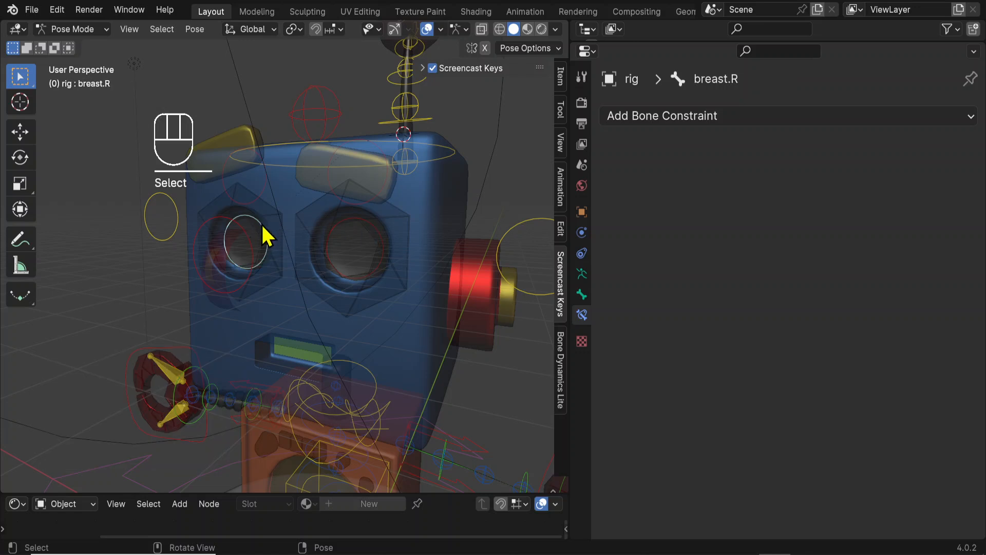
click(355, 225)
click(267, 229)
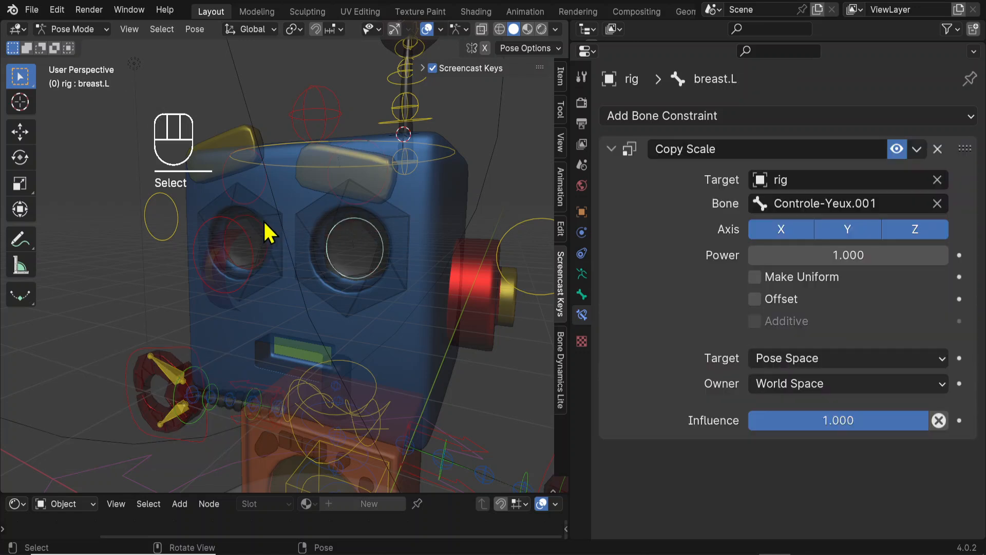
click(255, 229)
shift+click(366, 222)
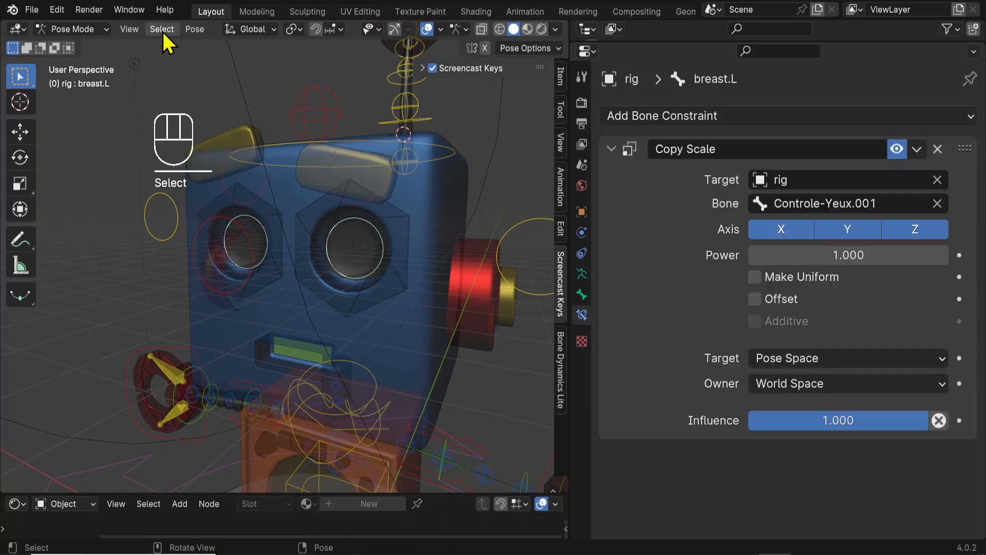
click(194, 30)
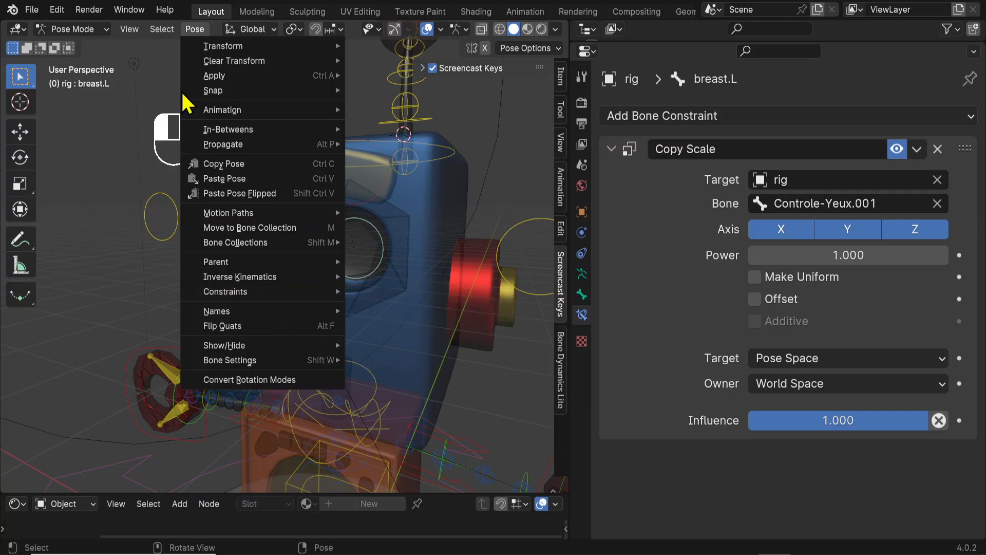
click(191, 34)
click(193, 30)
mouse_move(245, 293)
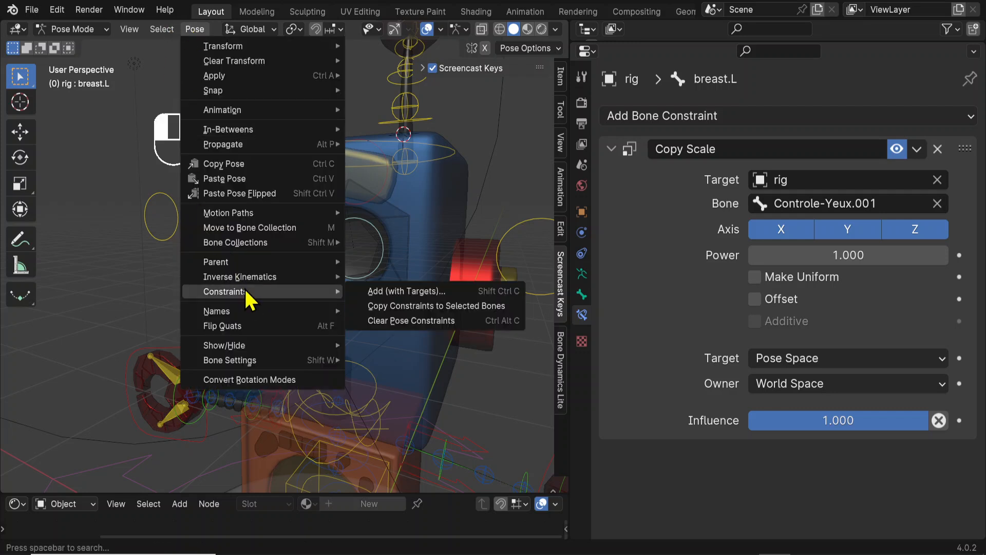
click(462, 306)
- Test both eyes' Copy Scale constraints by scaling the Controle-Yeux.001 control down to 0.6
click(333, 147)
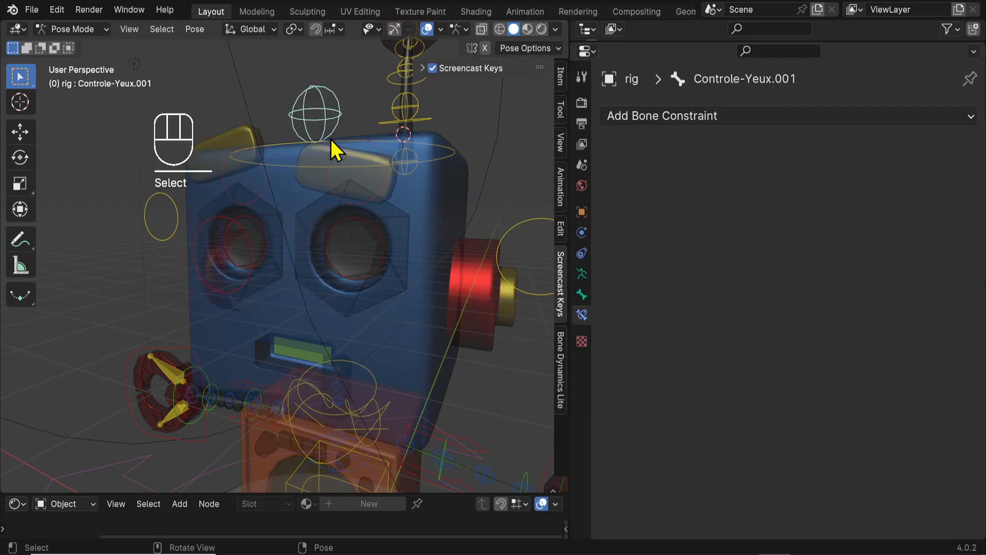
key(s)
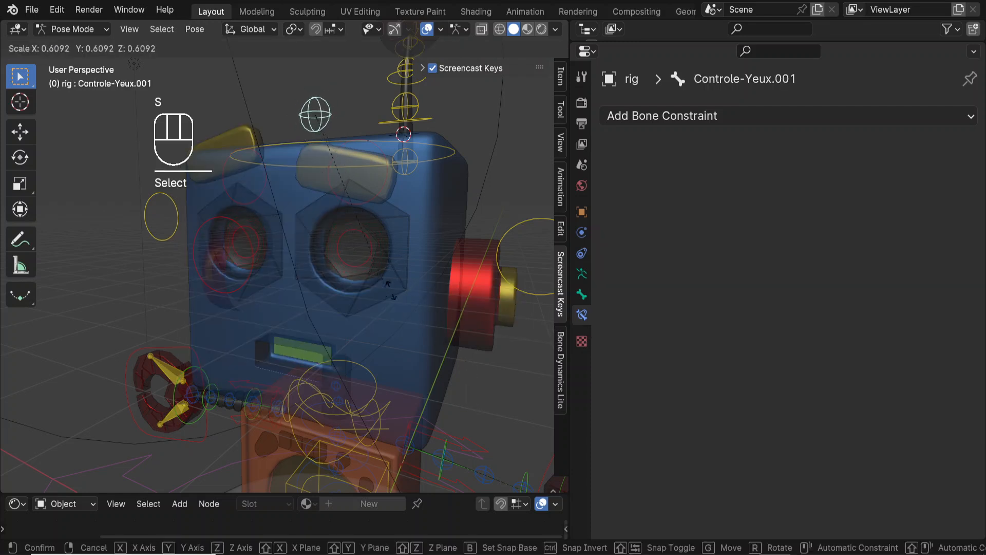
click(396, 295)
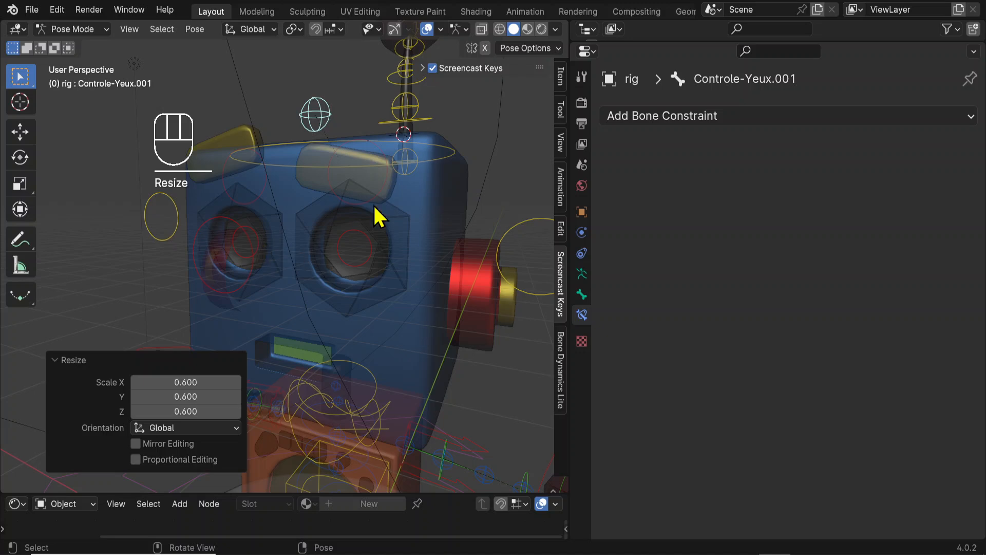
- Select the left eye control, breast.L, and lower its Copy Scale constraint's influence to about 0.69
click(323, 112)
click(369, 244)
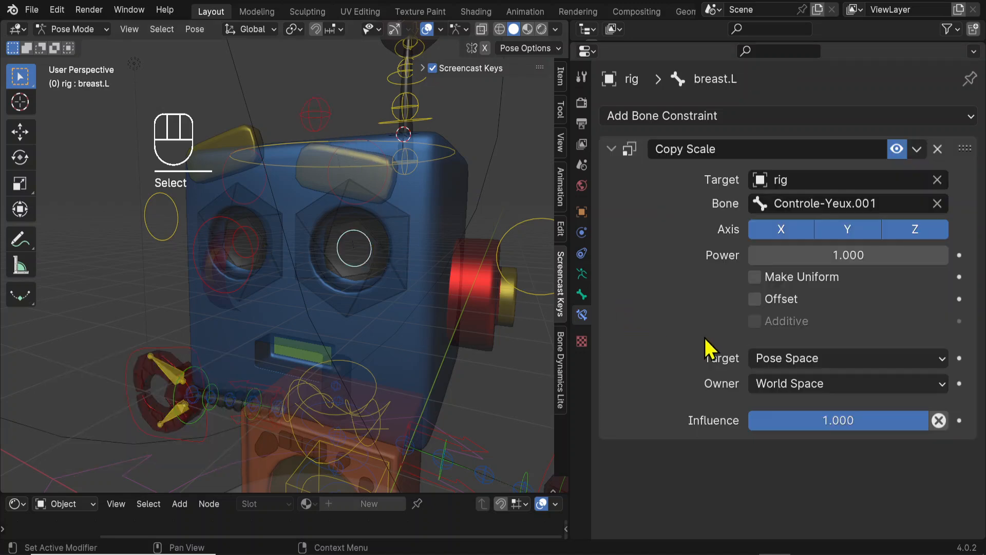
drag(888, 421, 833, 421)
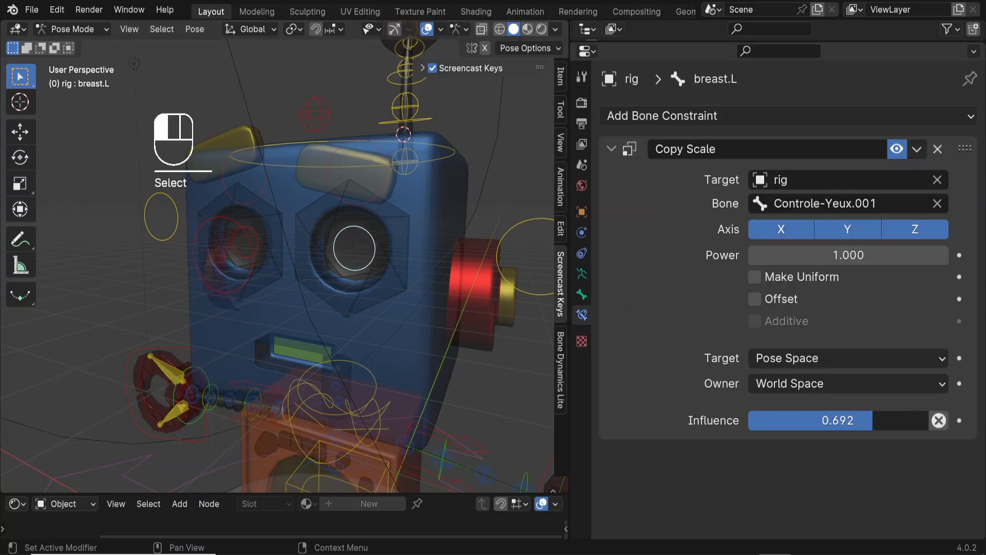
- Test the reduced influence by scaling Controle-Yeux.001 up by about 1.49 and back down
click(326, 121)
middle_drag(326, 121, 421, 308)
key(s)
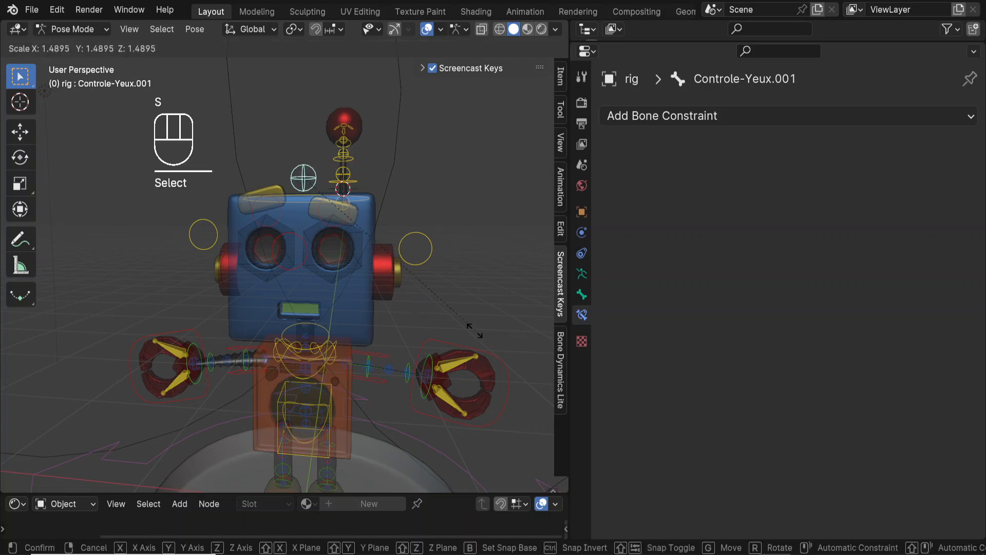
click(340, 230)
scroll(328, 239, up, 3)
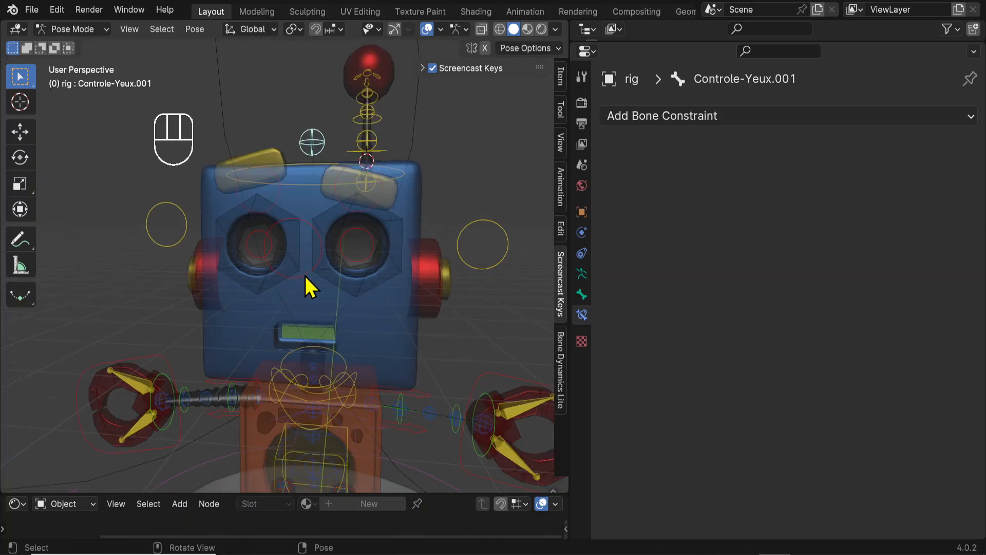
- Try moving the Controle-Yeux control in front of the face to check whether the eye controls follow it
middle_drag(304, 273, 386, 293)
click(246, 293)
key(g)
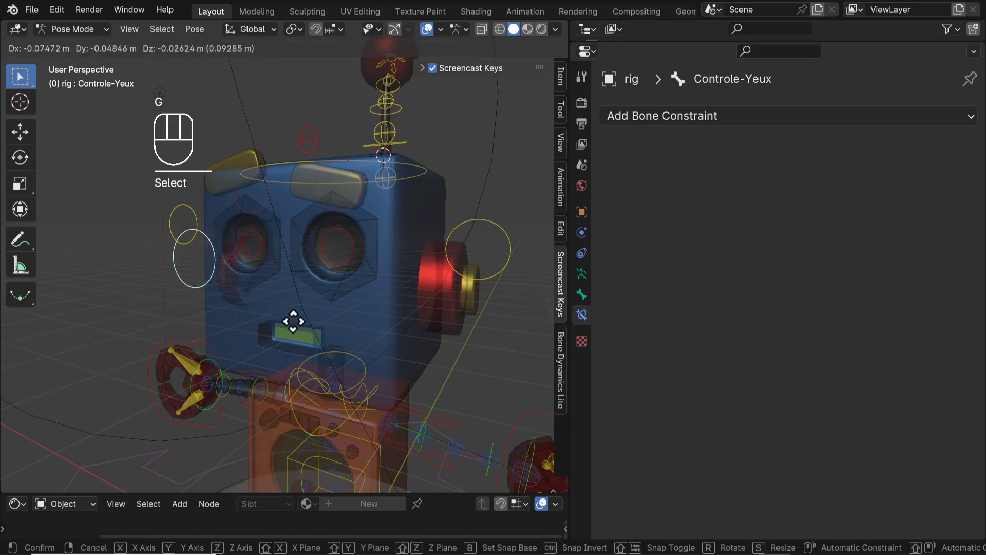
click(285, 280)
middle_drag(231, 247, 272, 257)
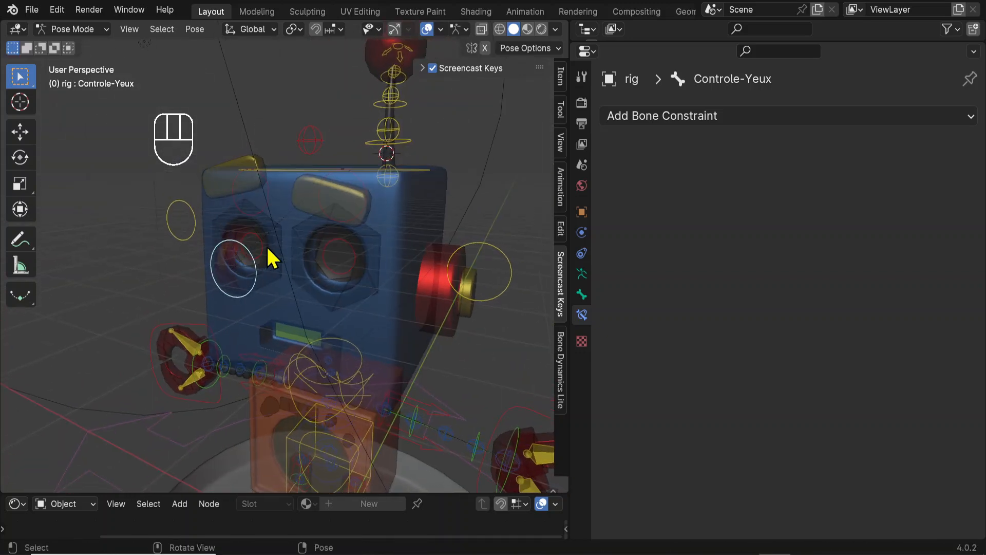
- Parent both eye bones, breast.L and breast.R, to the Controle-Yeux bone with Keep Offset in Edit Mode, and return to Pose Mode
click(260, 249)
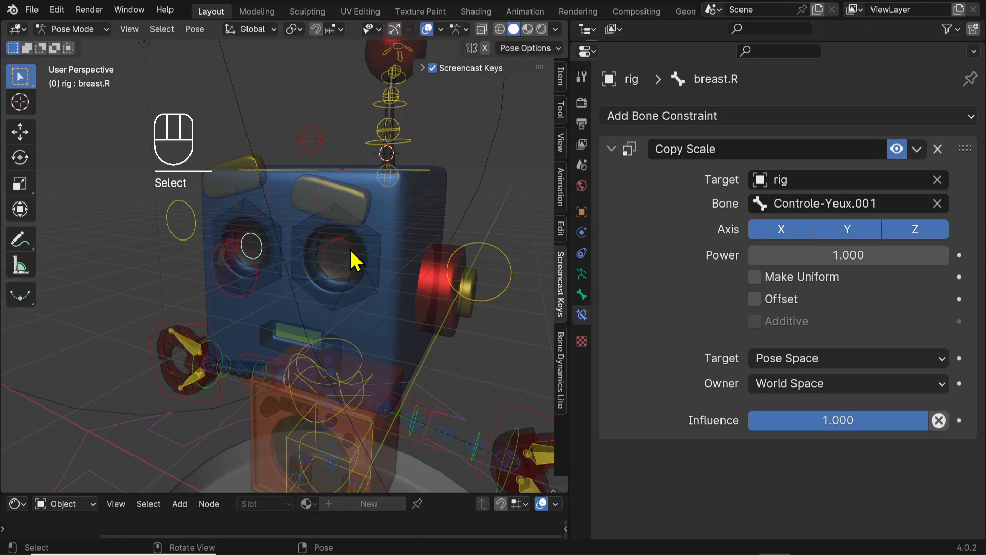
click(341, 257)
shift+click(260, 249)
middle_drag(390, 299, 235, 297)
shift+click(216, 287)
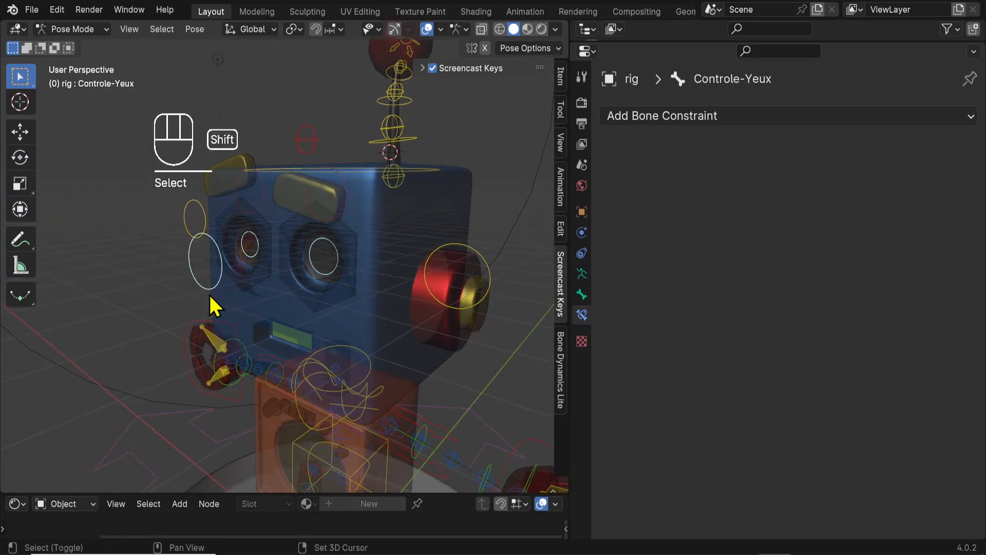
key(Tab)
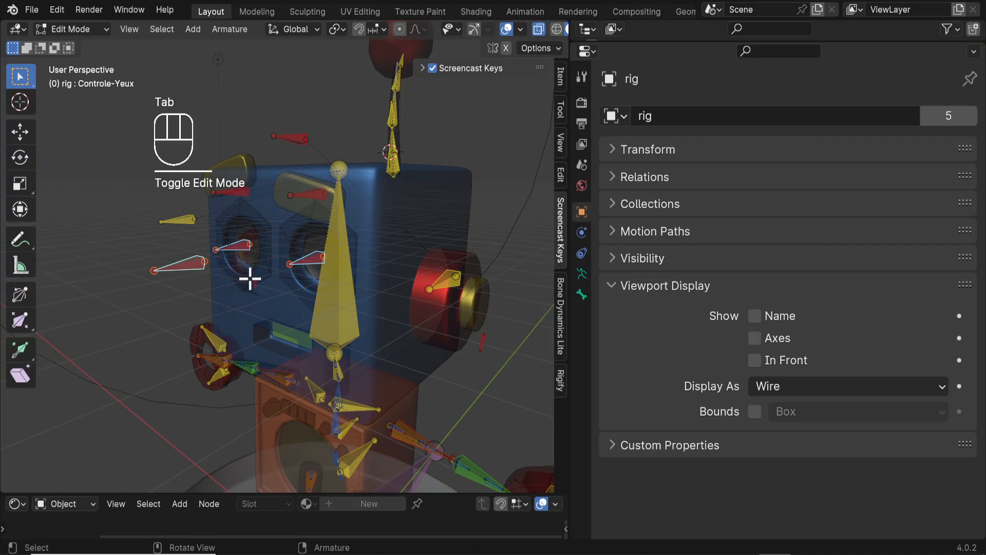
middle_drag(250, 279, 530, 225)
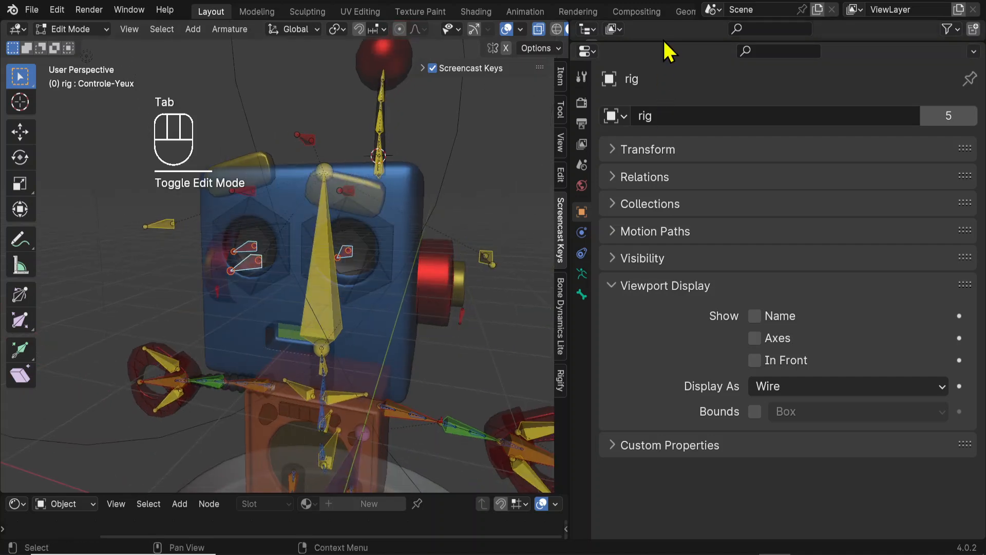
drag(678, 40, 683, 255)
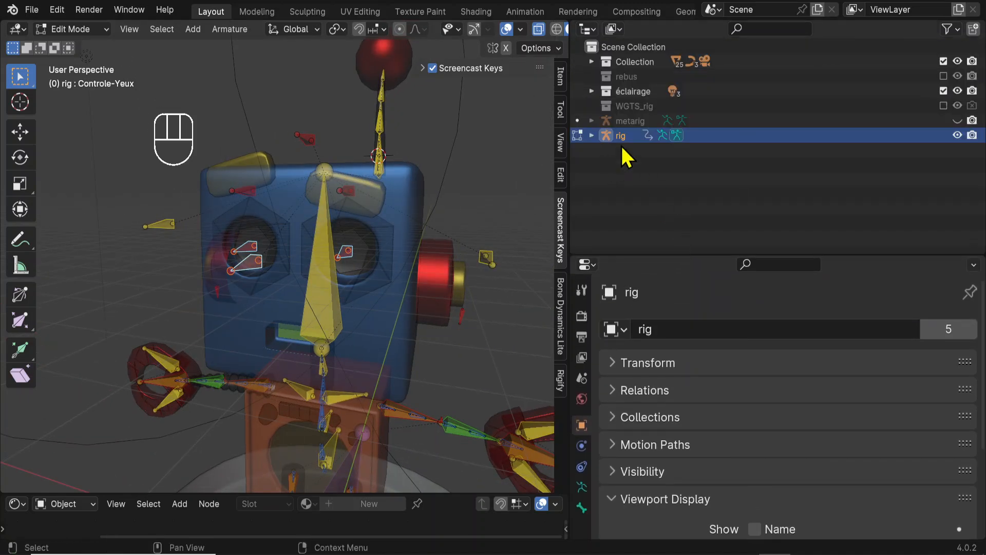
middle_drag(425, 326, 228, 241)
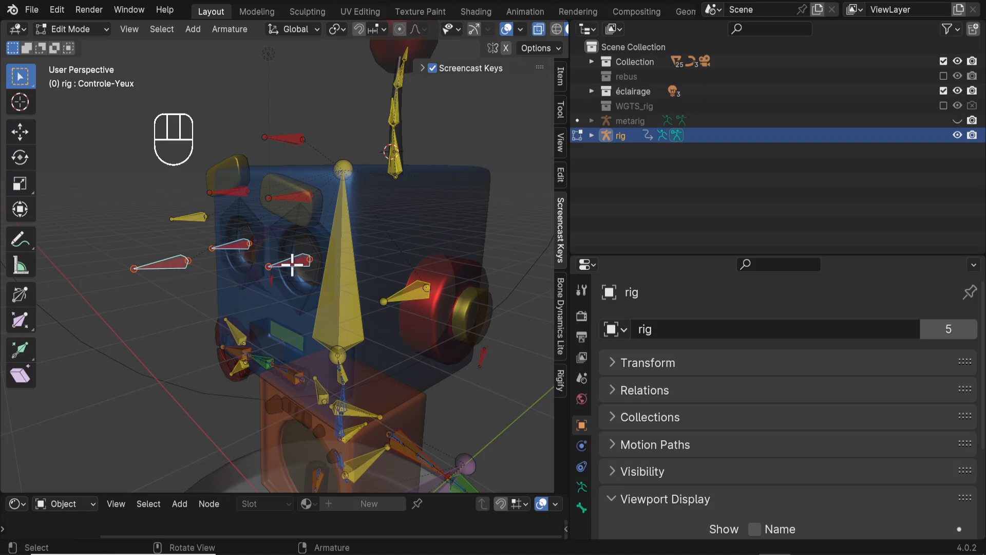
key(ctrl+p)
click(163, 265)
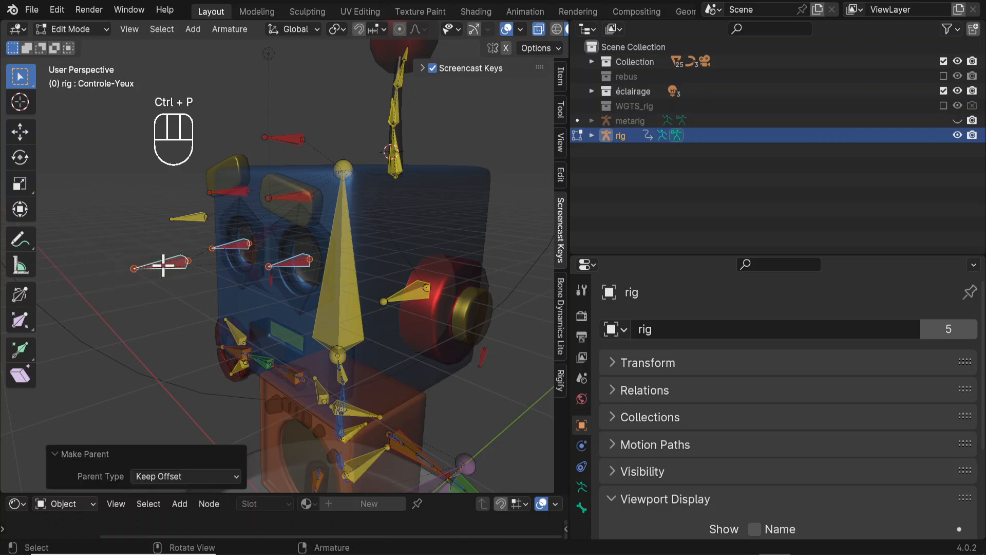
key(Tab)
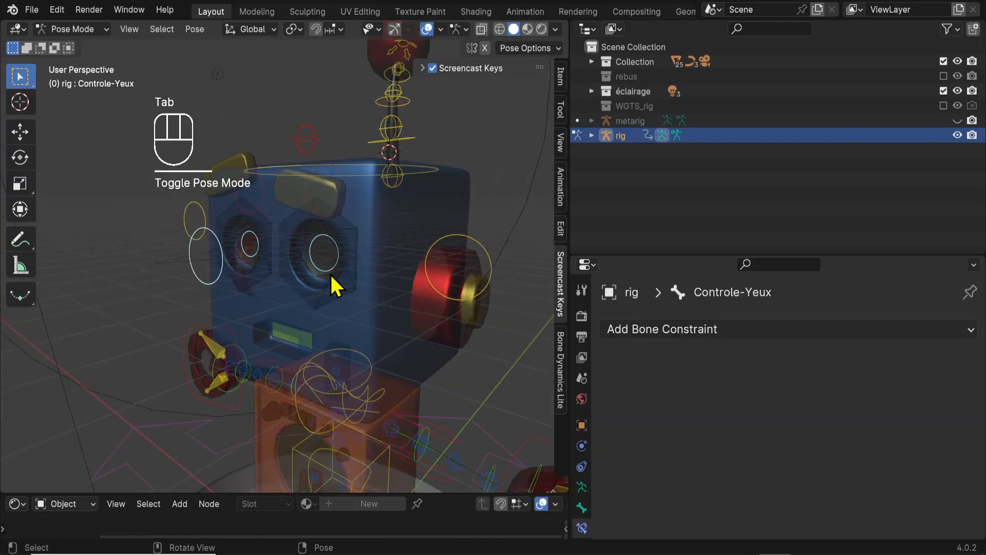
- Move only the two eye controls, breast.L and breast.R, to a new bone collection named dEF-yeux
click(331, 278)
shift+click(273, 294)
middle_drag(274, 294, 319, 309)
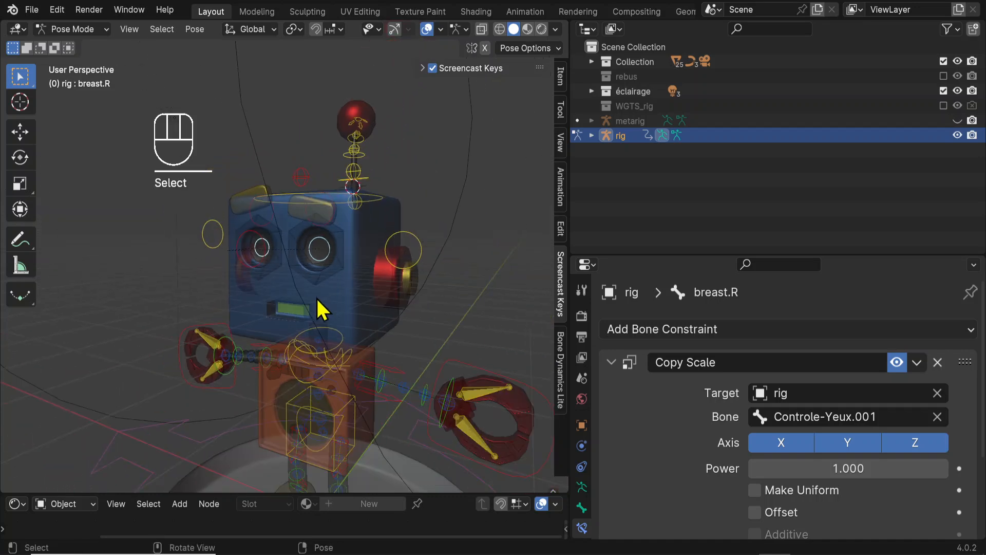
drag(676, 256, 676, 199)
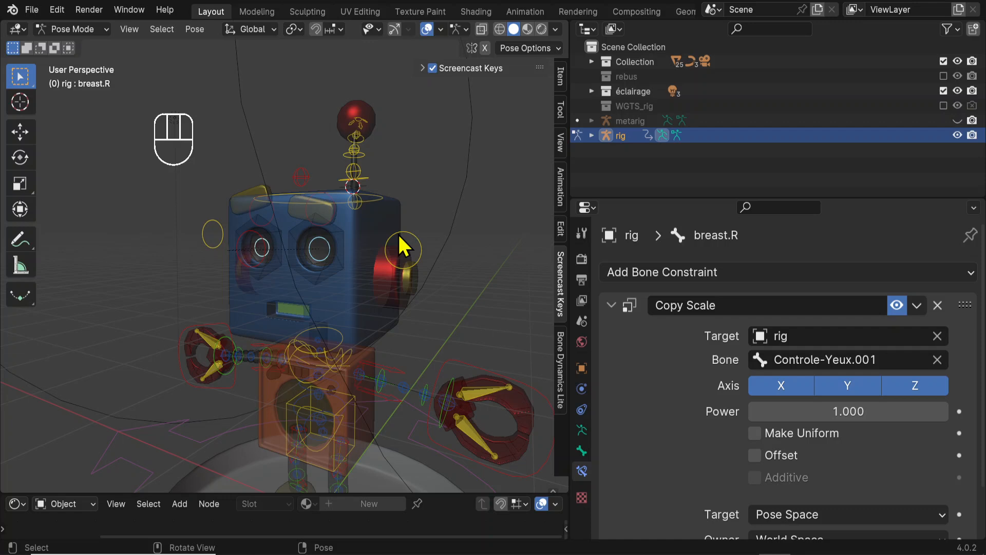
key(m)
key(m)
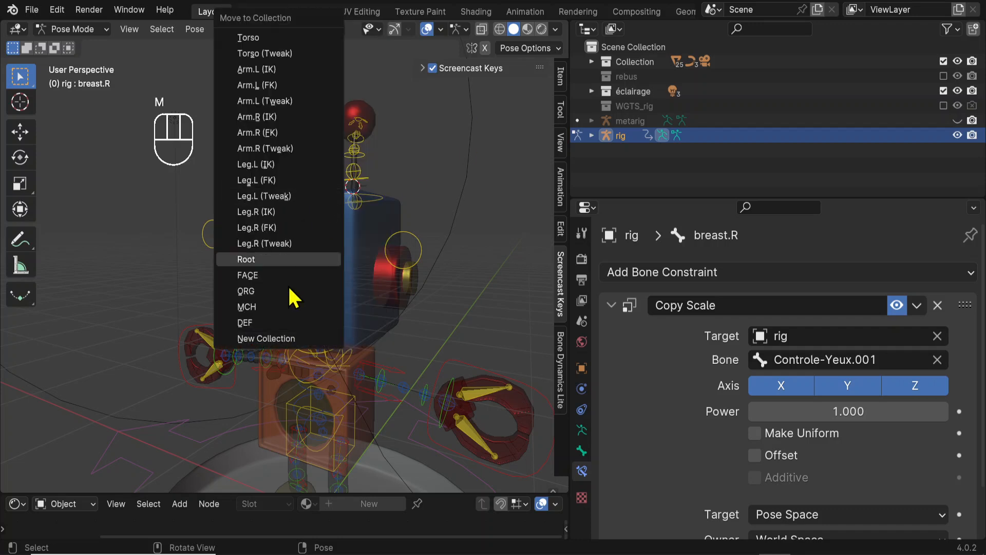
click(270, 339)
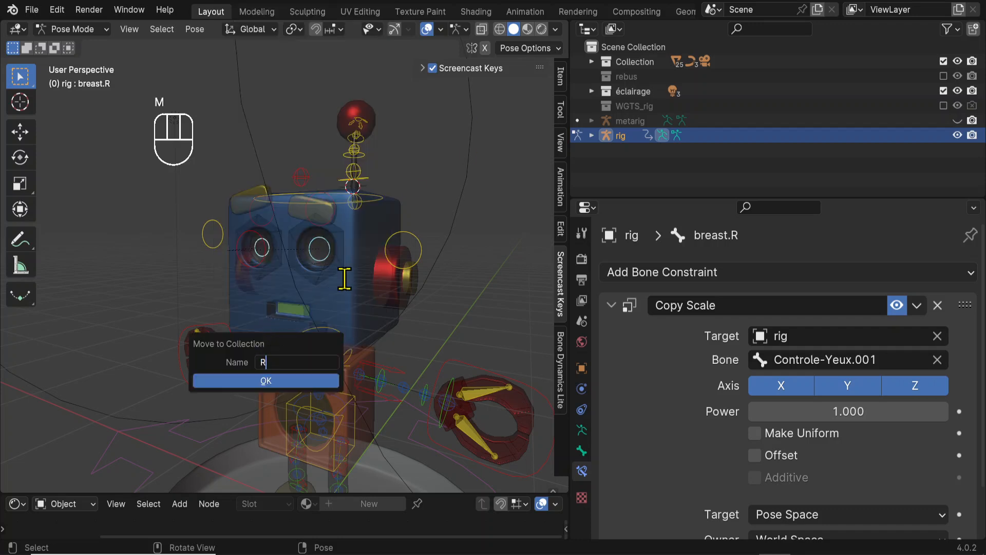
key(BackSpace)
key(BackSpace)
text(dE)
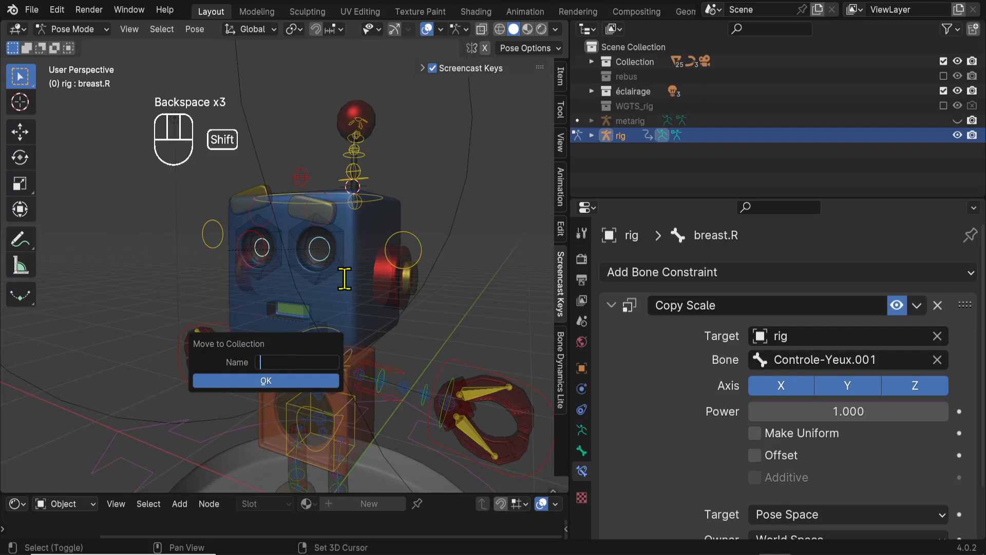
text(F6UEY)
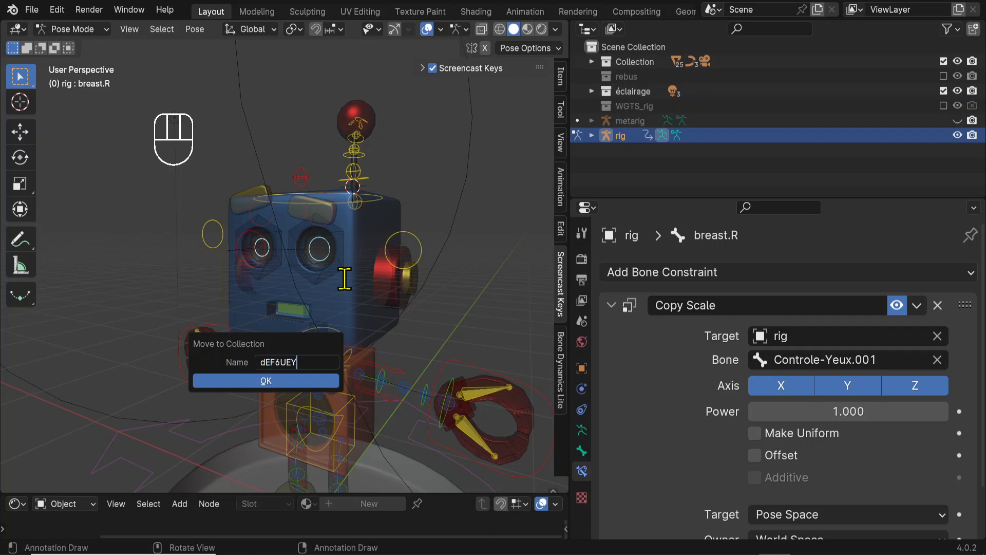
key(BackSpace)
key(BackSpace)
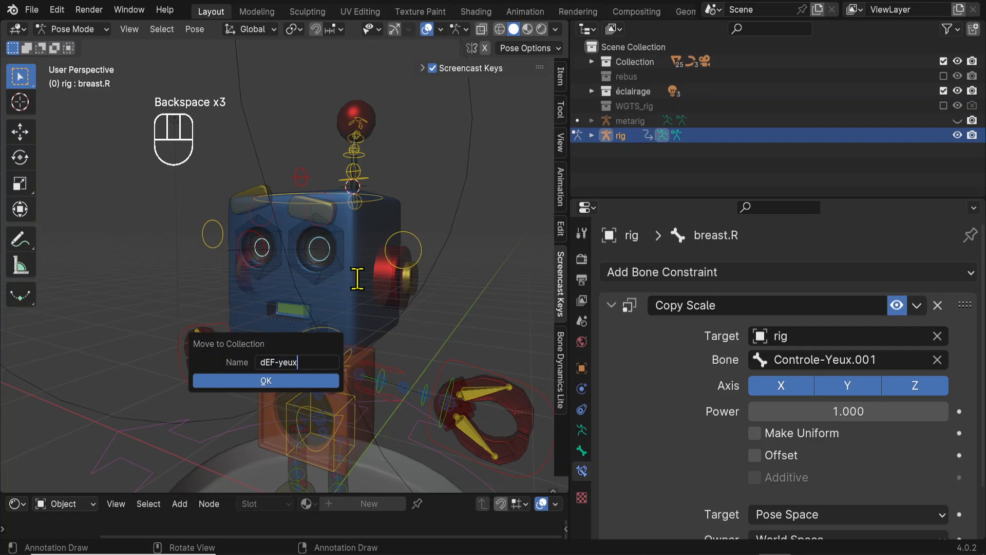
click(261, 382)
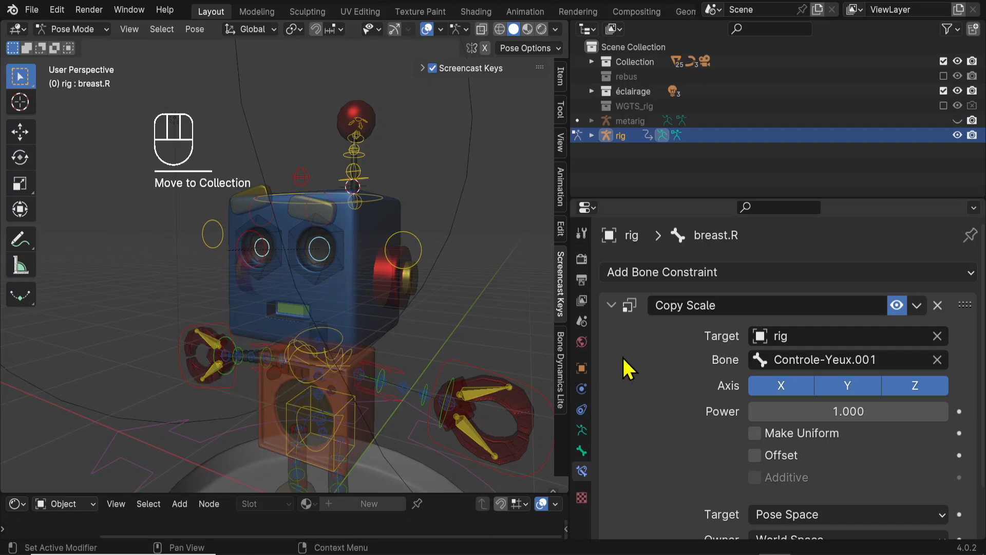
- Show the armature's bone collections and the rig layers, and toggle the dEF-yeux collection's visibility, leaving it hidden
click(581, 430)
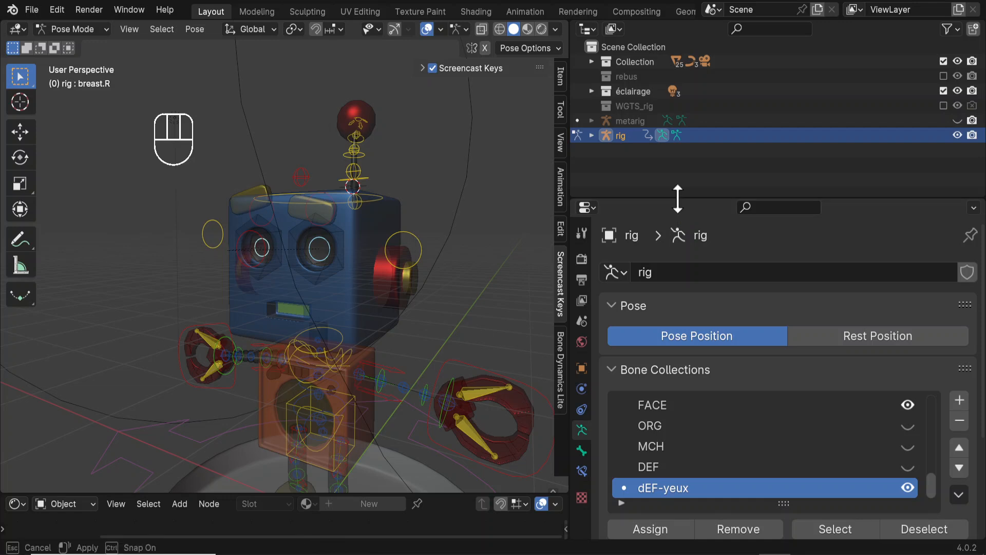
drag(677, 197, 676, 158)
click(561, 76)
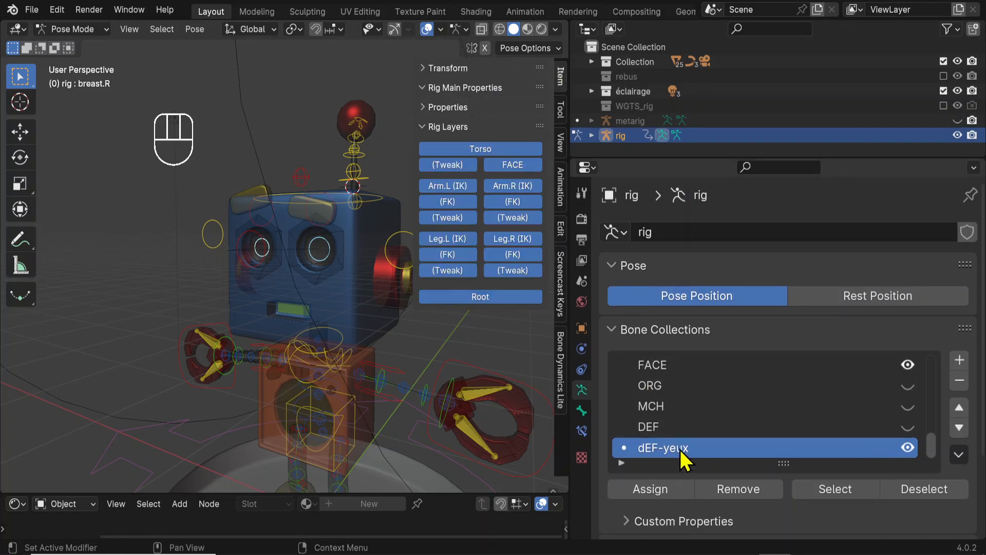
click(907, 447)
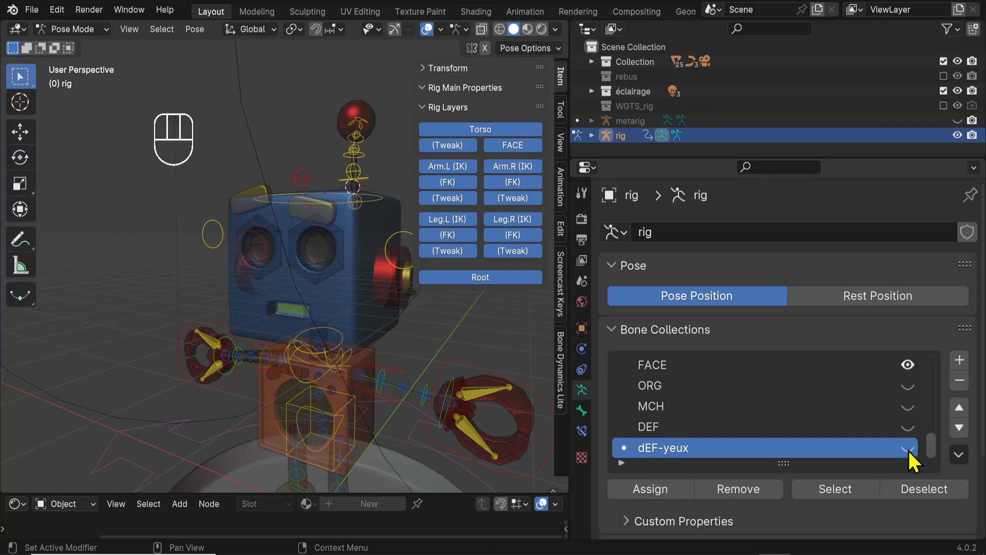
click(908, 448)
click(908, 447)
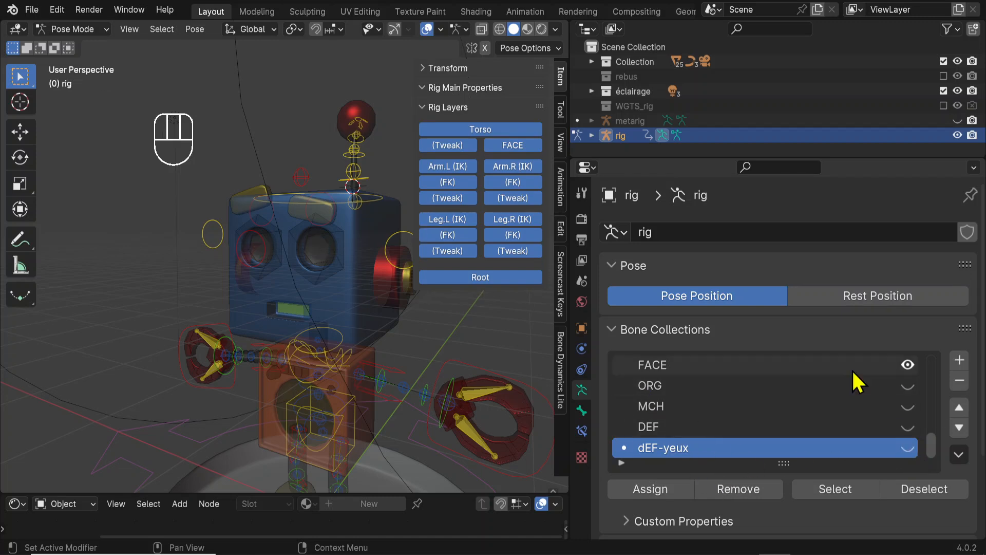
scroll(770, 369, down, 4)
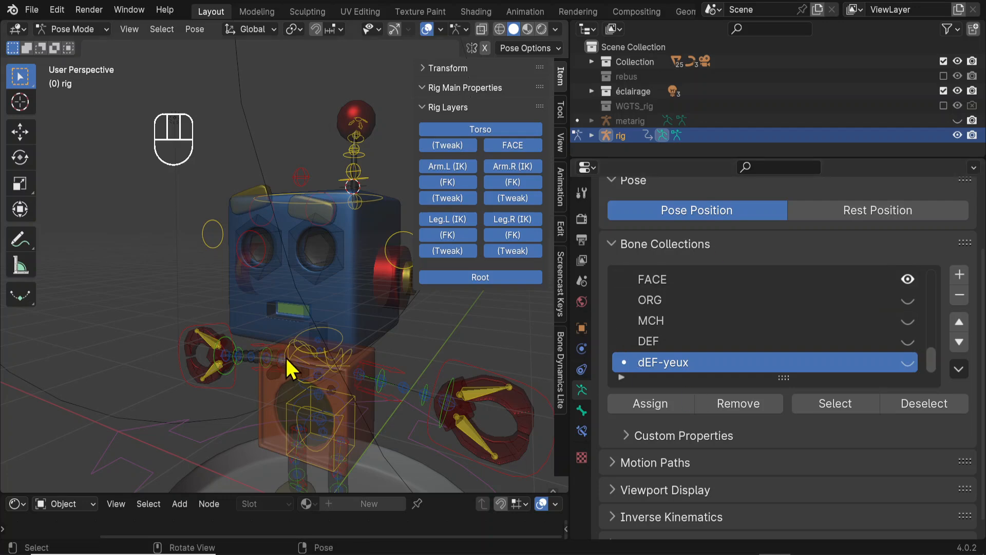
- Make the dEF-yeux collection visible again and test-move the Controle-Yeux control, returning it to its rest position
middle_drag(285, 356, 252, 314)
click(263, 261)
middle_drag(263, 261, 321, 305)
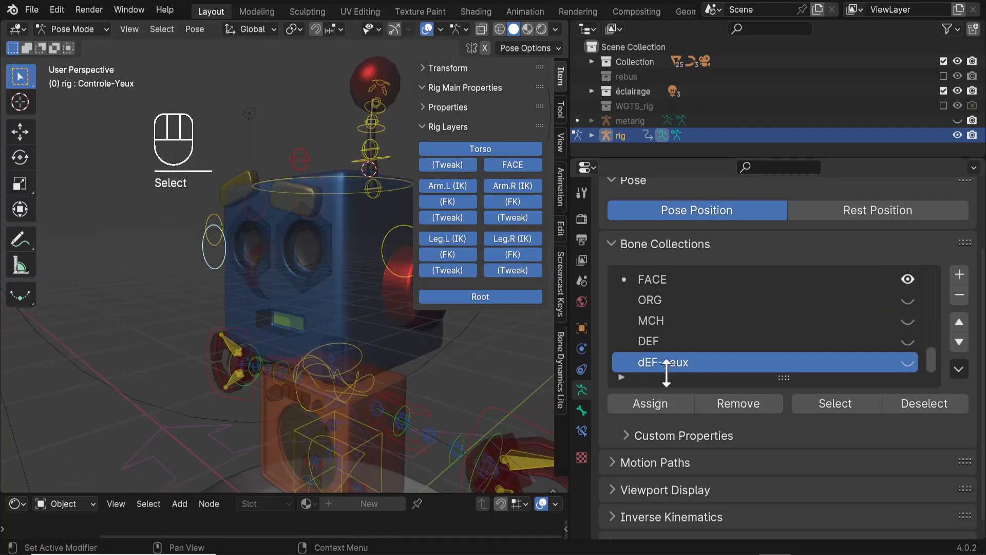
click(908, 362)
click(230, 266)
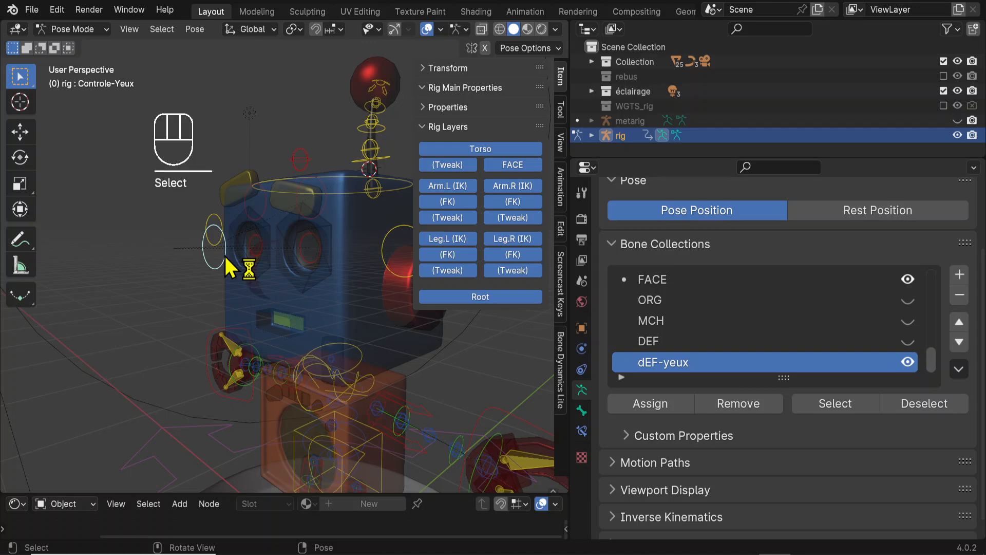
key(g)
click(291, 306)
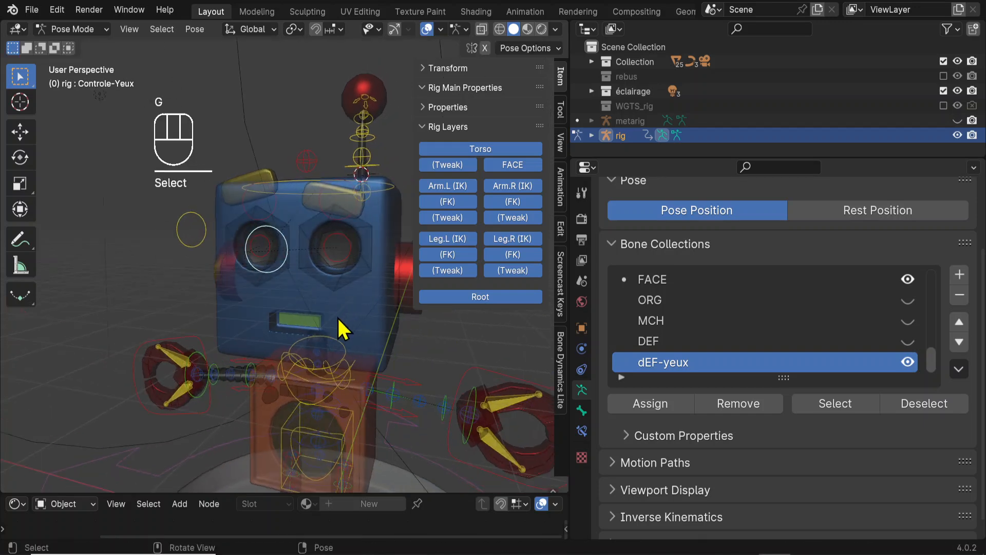
- Show the transform values of the Controle-Yeux bone and test-move it from a side angle, cancelling each move
click(431, 125)
click(441, 69)
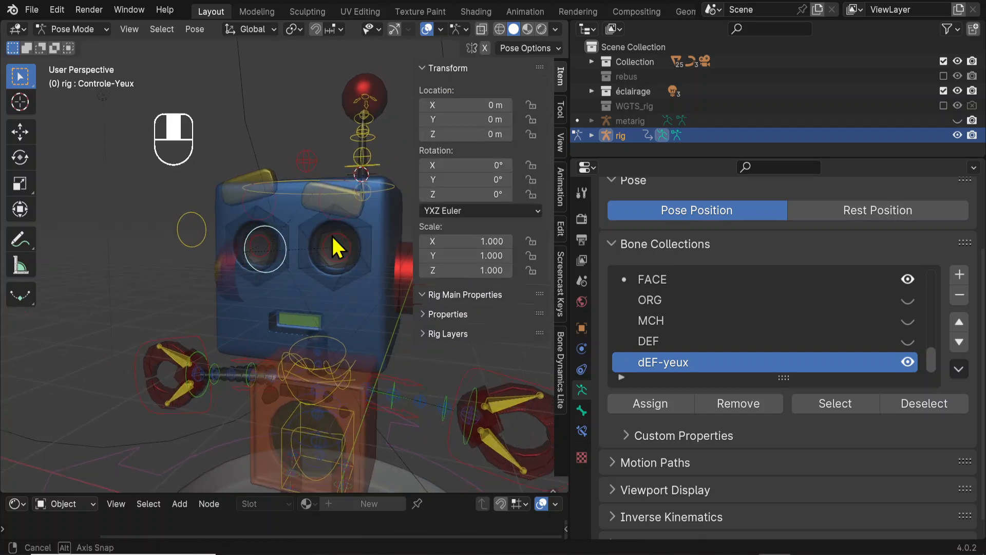
middle_drag(331, 235, 231, 267)
key(g)
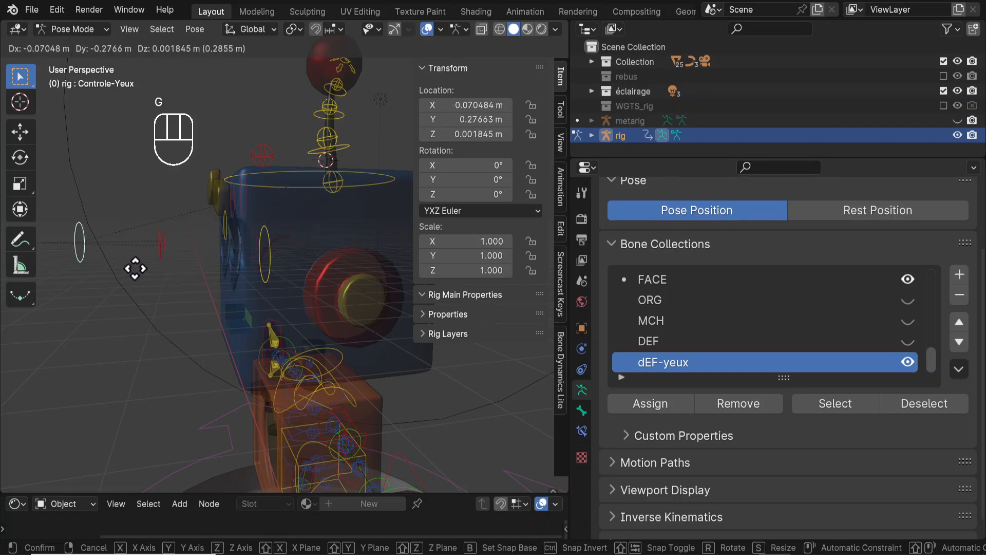
right_click(157, 271)
middle_drag(172, 282, 206, 273)
key(g)
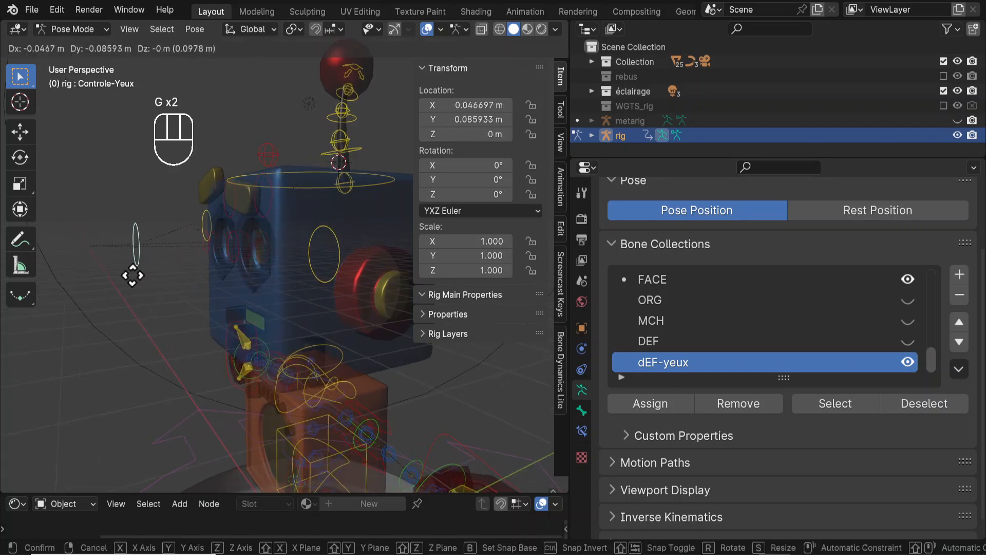
right_click(100, 279)
- Set the Y location of the Controle-Yeux bone to 0 m and lock that axis
drag(473, 120, 449, 120)
click(473, 121)
text(0)
key(Return)
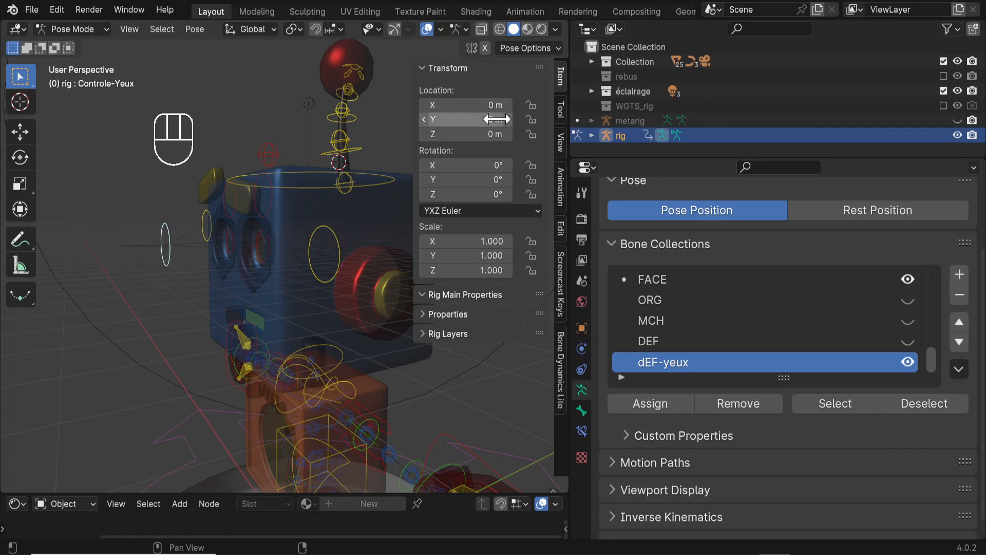
click(531, 120)
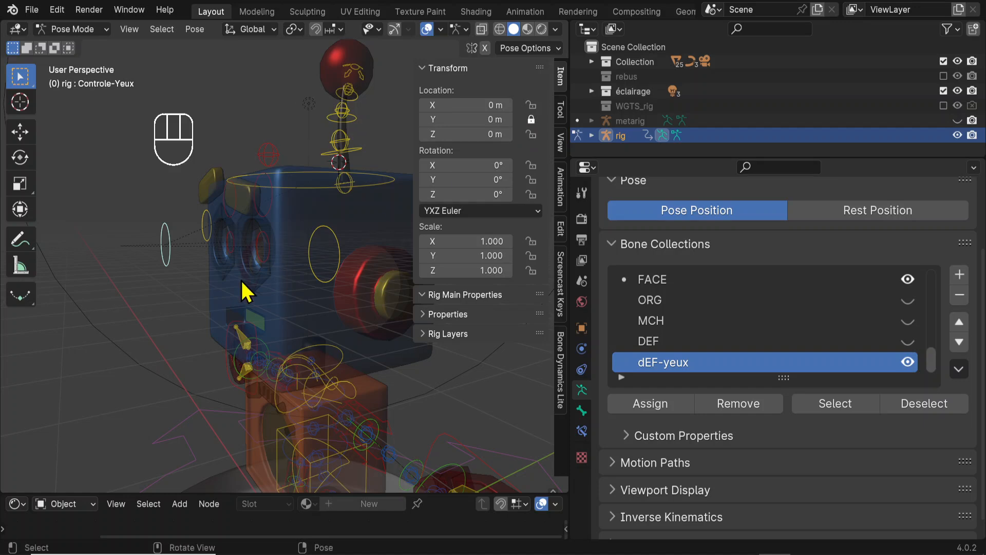
- Lock the X, Y and Z rotation of the Controle-Yeux bone and test the locks with a trial rotation
middle_drag(246, 288, 197, 277)
key(r)
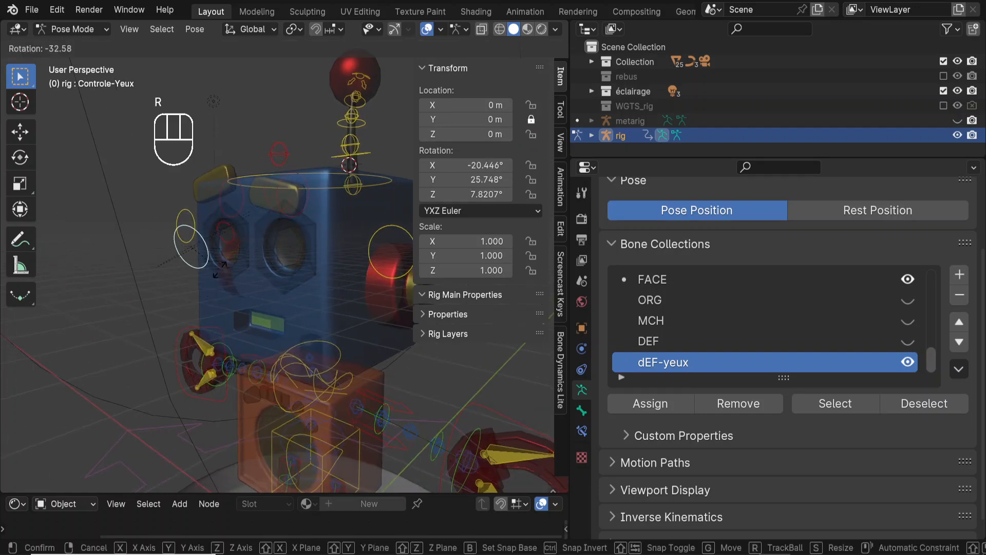
right_click(270, 268)
drag(532, 195, 532, 165)
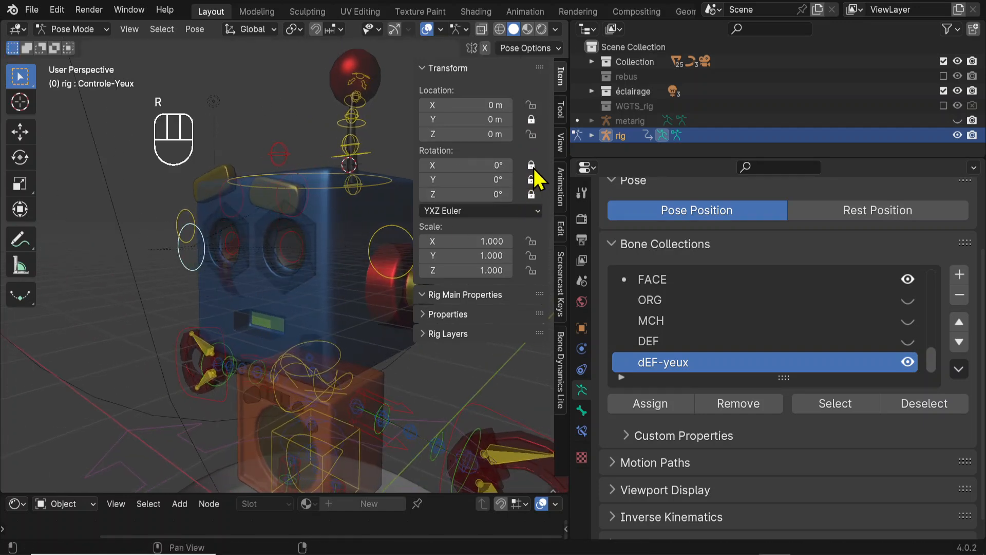
middle_drag(356, 303, 246, 349)
key(r)
right_click(196, 319)
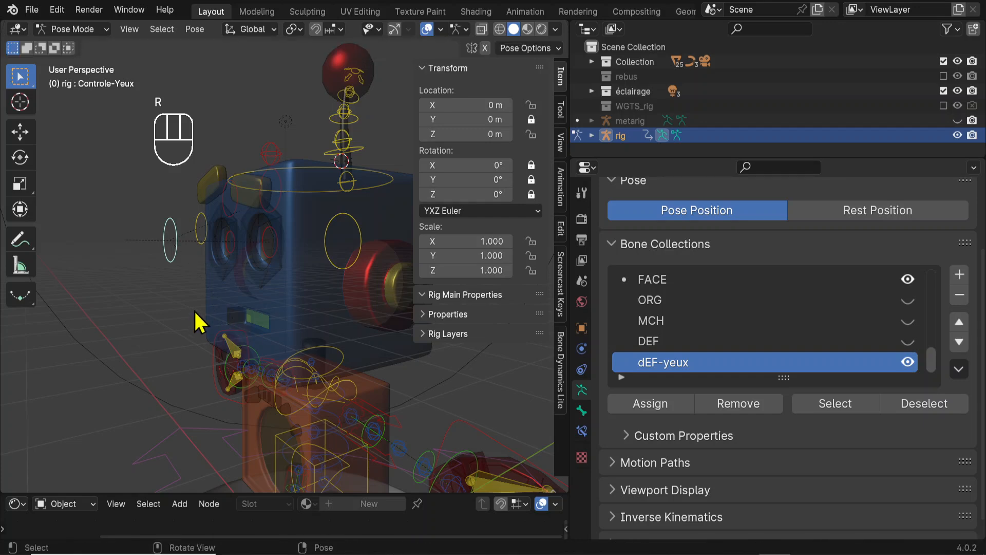
- Test-move the locked Controle-Yeux bone in front of the eyes from several angles, cancelling each move
middle_drag(196, 319, 292, 307)
key(g)
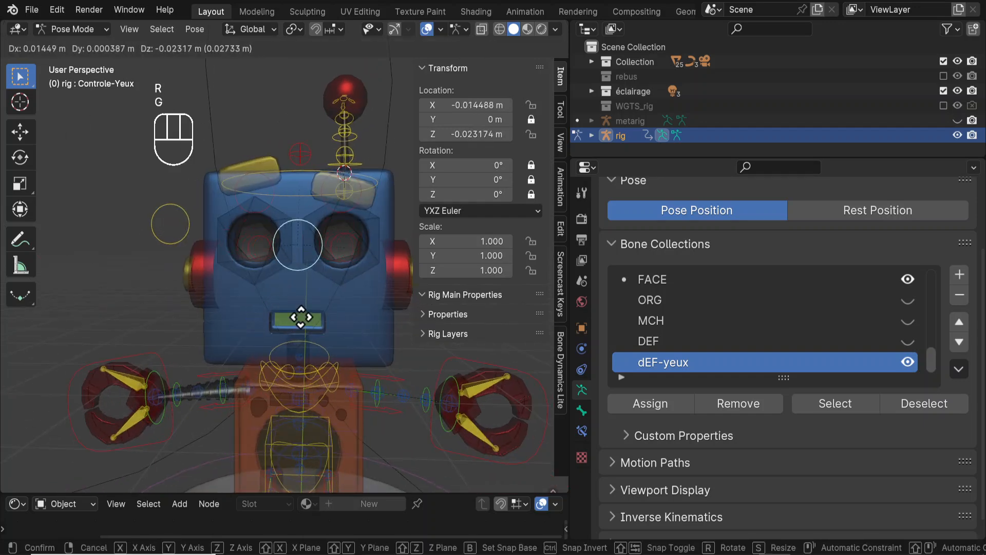
right_click(269, 297)
middle_drag(294, 297, 342, 355)
key(g)
right_click(298, 342)
key(g)
right_click(303, 350)
- Test-rotate the head bone freely with a trackball rotation, cancel it, and inspect the whole robot
click(377, 288)
key(r)
key(r)
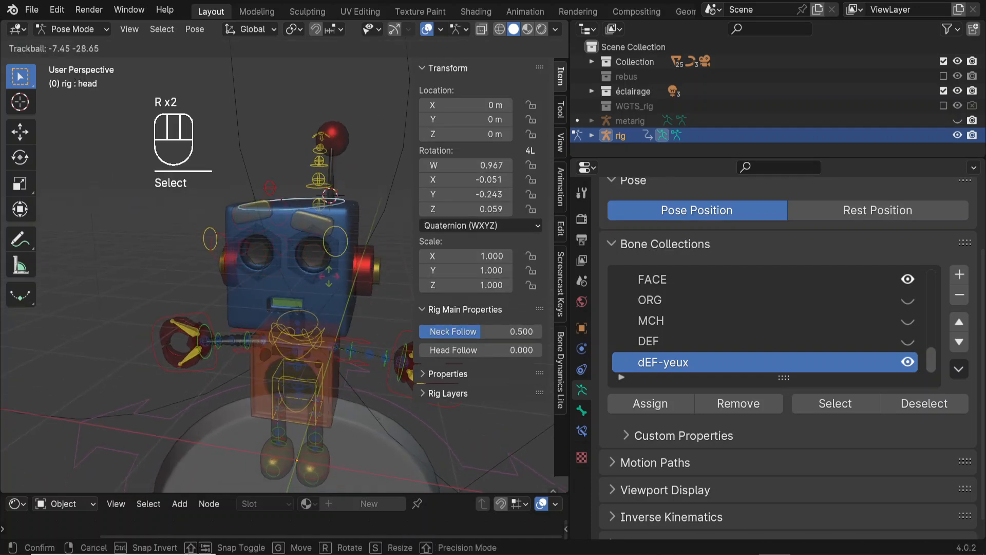
right_click(295, 337)
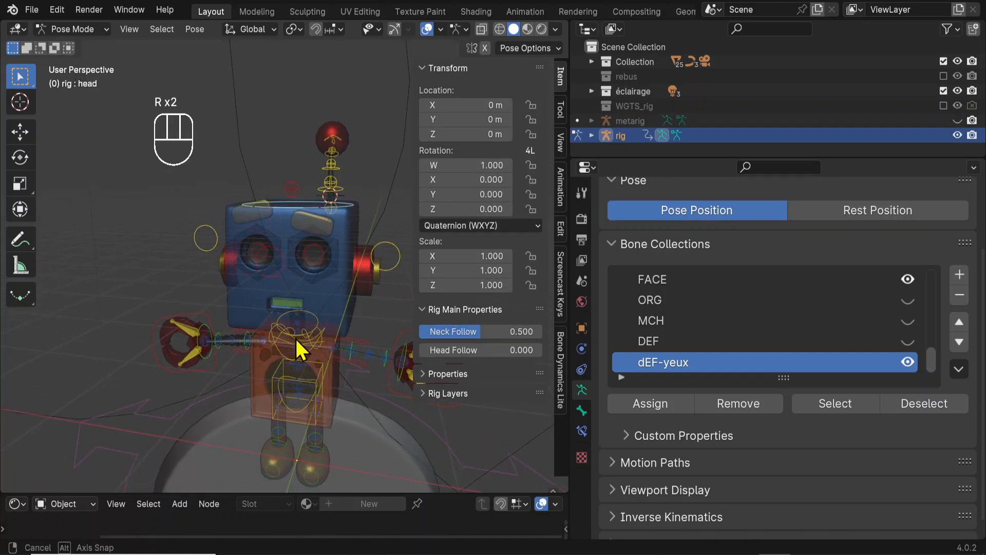
shift+middle_drag(295, 337, 246, 327)
middle_drag(302, 343, 286, 362)
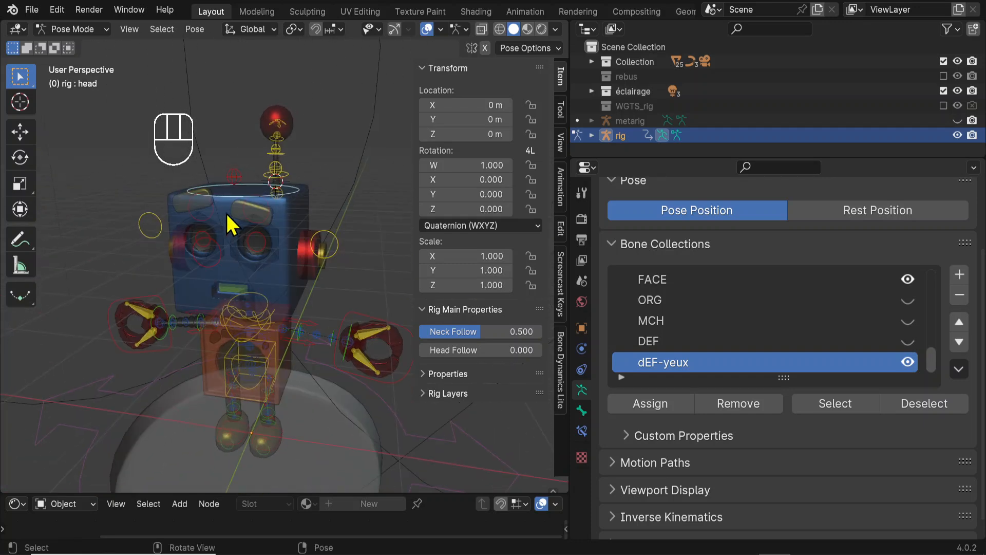
- In Object Mode and front view, lower the eyebrow mesh tete.001 to about Z 1.58 m, level with the other eyebrow
click(148, 226)
key(ctrl+Tab)
click(183, 200)
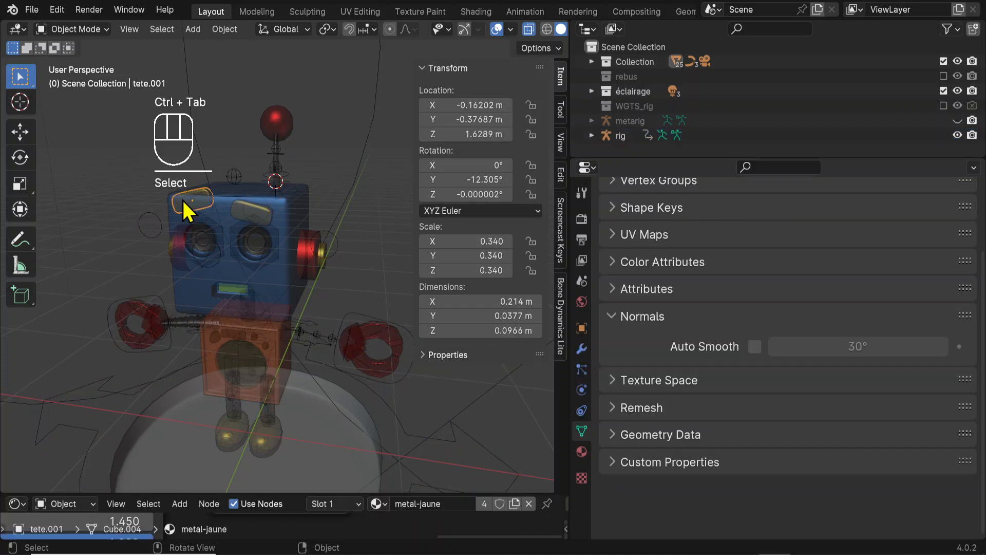
key(KP_1)
scroll(220, 206, up, 2)
shift+middle_drag(238, 198, 298, 245)
scroll(291, 246, up, 2)
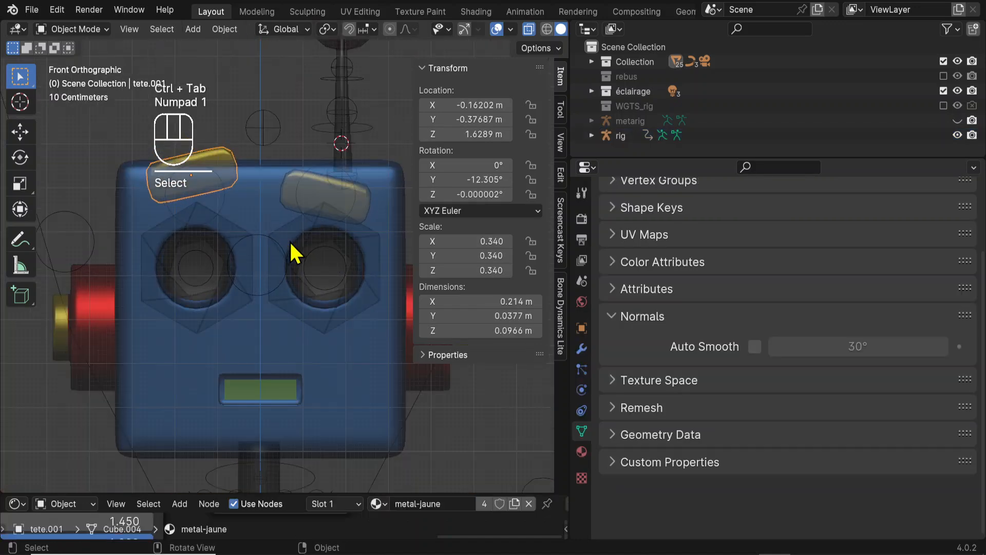
shift+middle_drag(301, 191, 321, 234)
key(g)
key(shift)
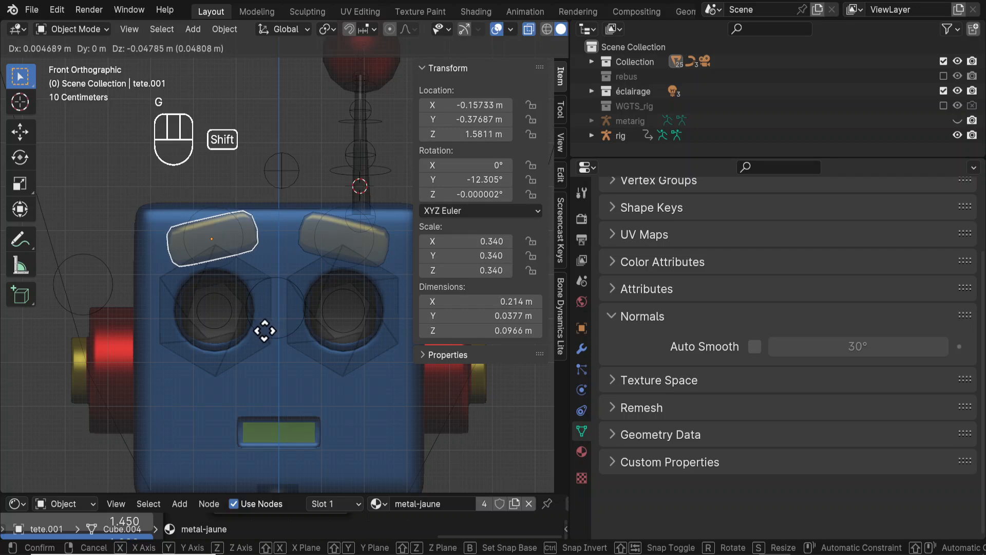
click(264, 330)
click(321, 214)
middle_drag(315, 264, 304, 355)
middle_drag(303, 355, 304, 384)
shift+middle_drag(304, 385, 331, 328)
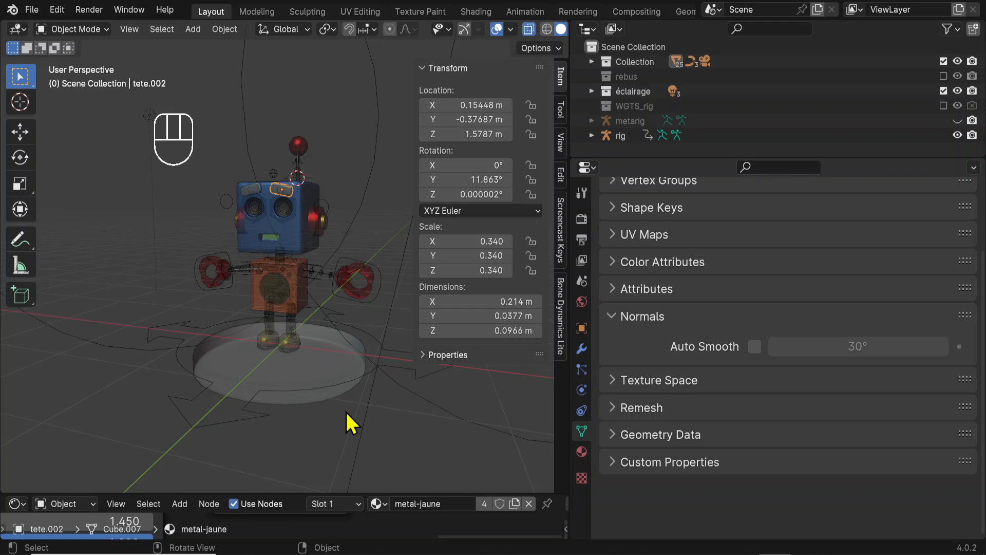
key(ctrl+Tab)
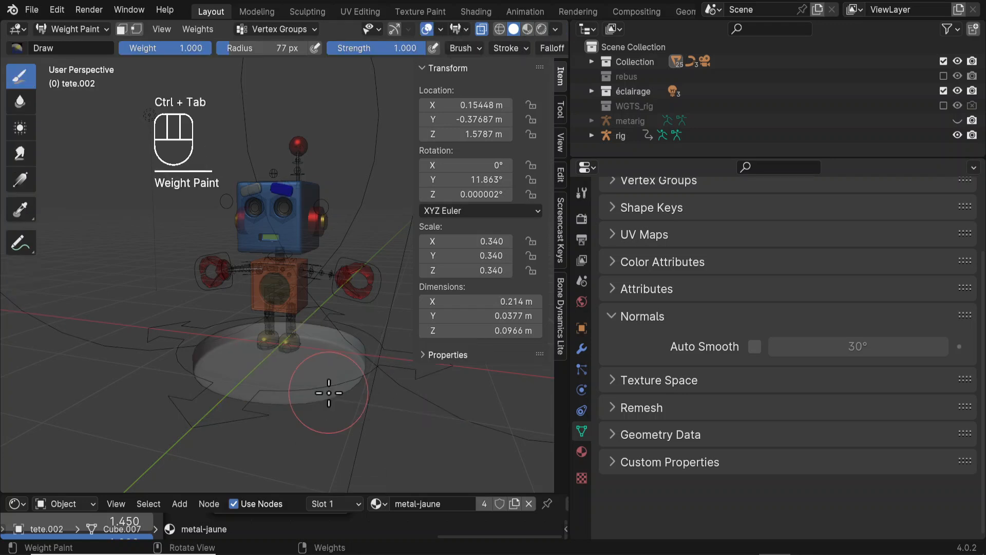
key(ctrl+Tab)
click(77, 13)
click(72, 28)
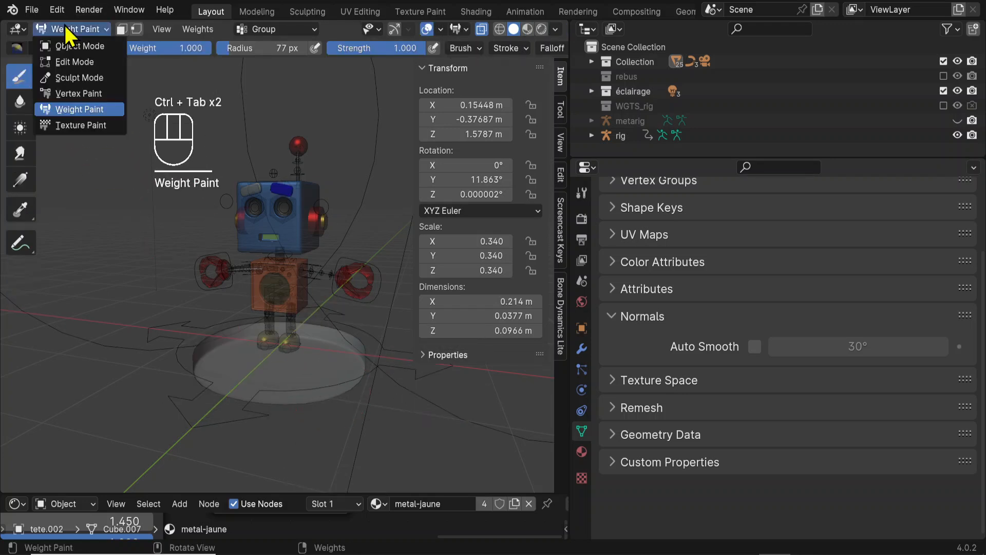
click(89, 50)
click(324, 406)
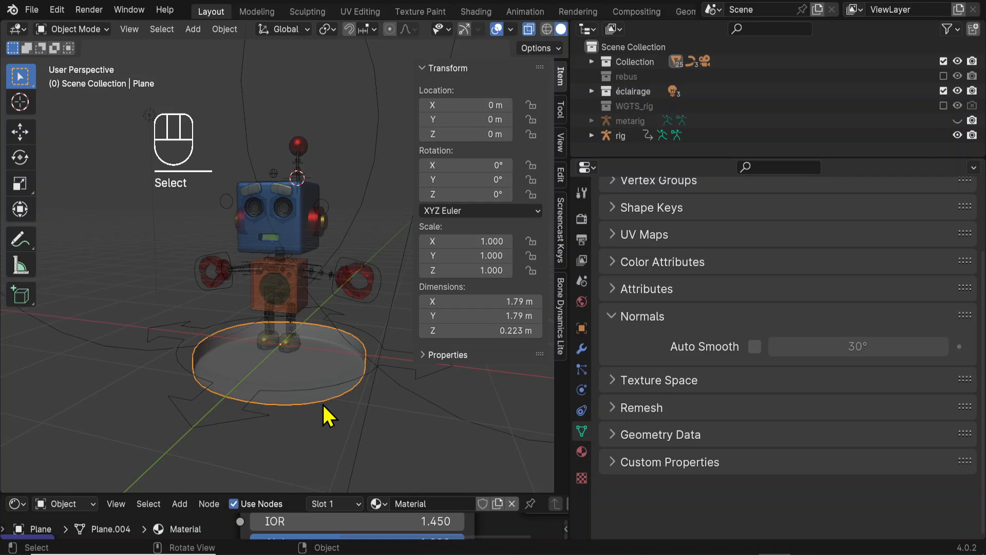
click(428, 69)
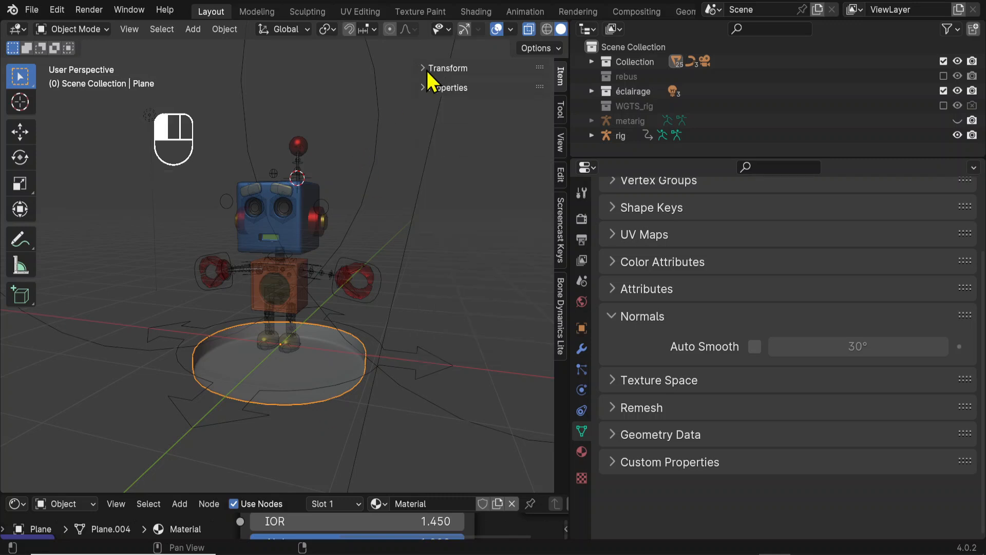
- Select the rig armature and switch it back to Pose Mode
middle_drag(280, 249, 324, 304)
scroll(402, 241, up, 2)
shift+middle_drag(402, 240, 390, 331)
click(371, 232)
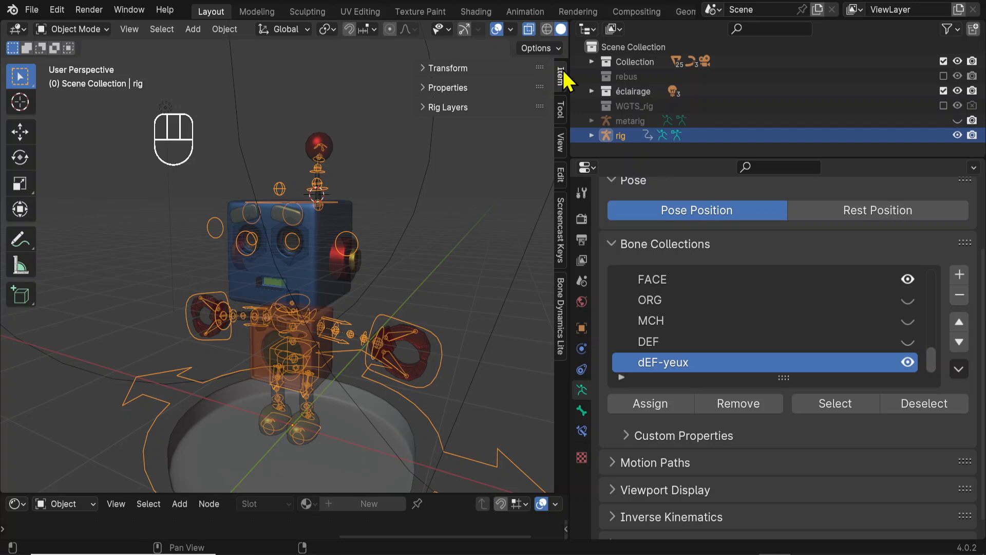
click(462, 67)
click(77, 29)
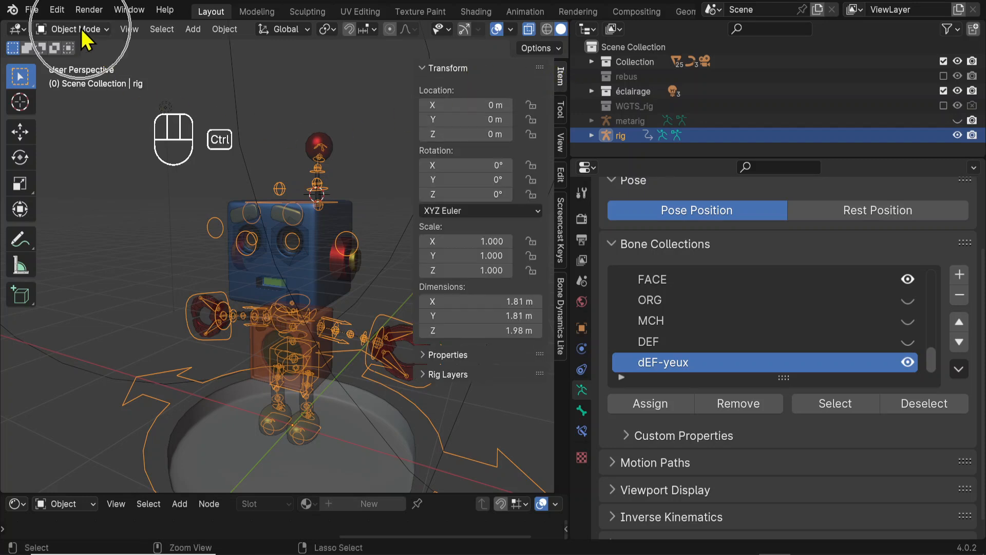
click(90, 80)
click(444, 66)
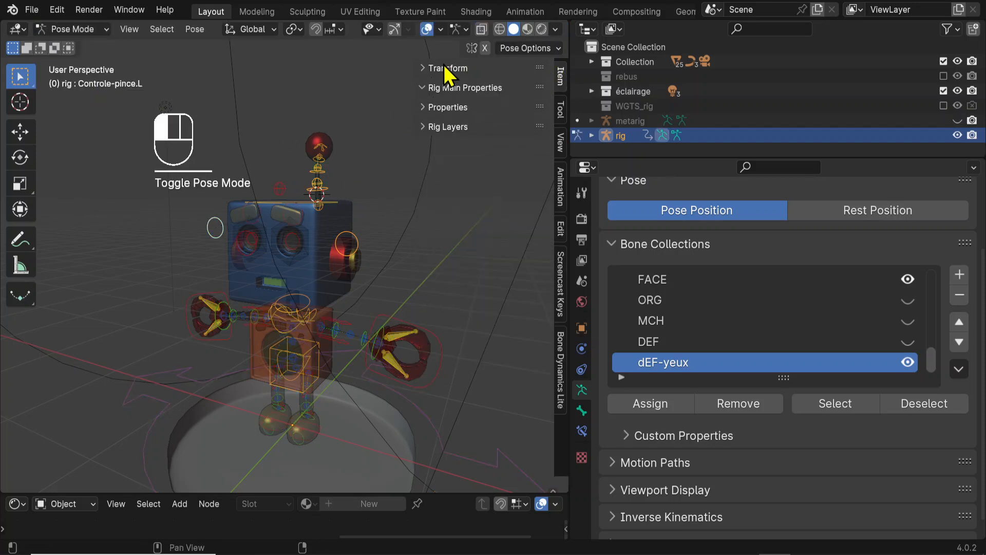
- Show the rig layers and toggle the FACE layer's visibility to check which bones it controls
click(450, 131)
click(513, 168)
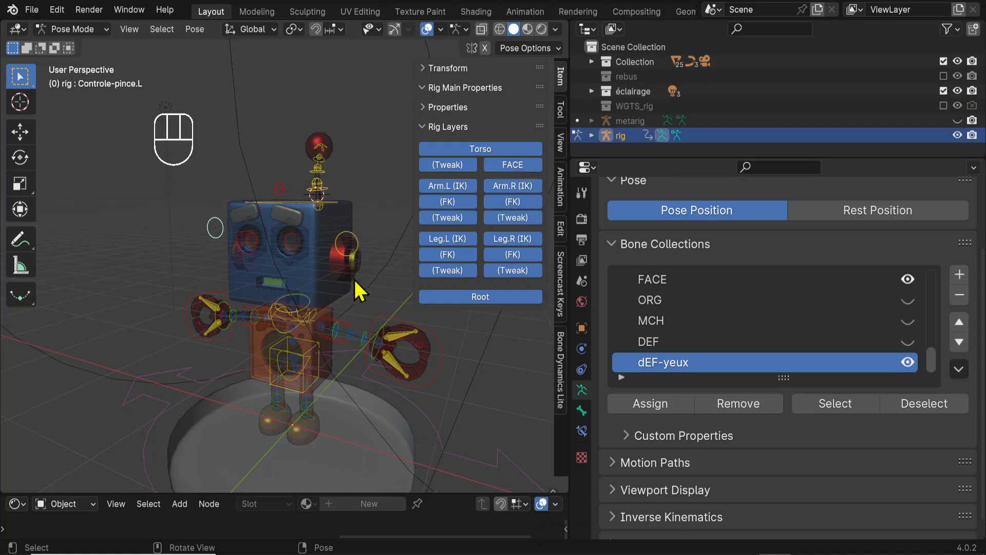
scroll(303, 273, up, 5)
click(504, 161)
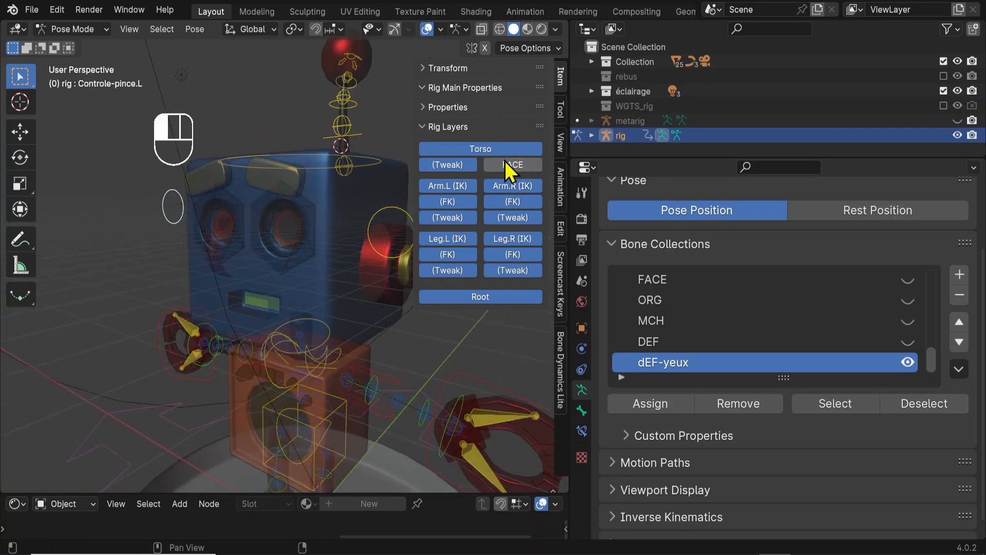
click(504, 161)
- Select both eye bones and both eyebrow bones and move them to the FACE bone collection
click(280, 240)
shift+click(227, 230)
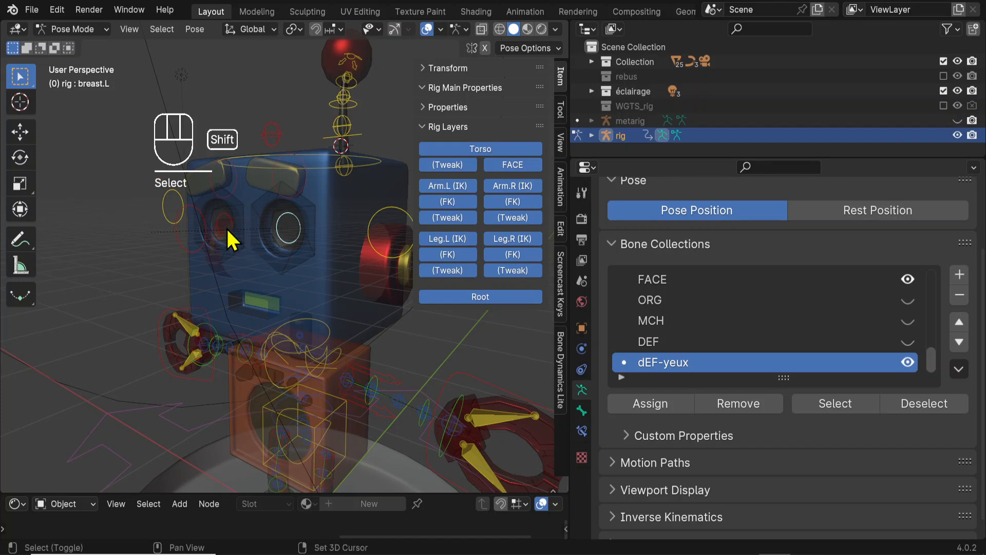
shift+click(224, 198)
shift+click(303, 193)
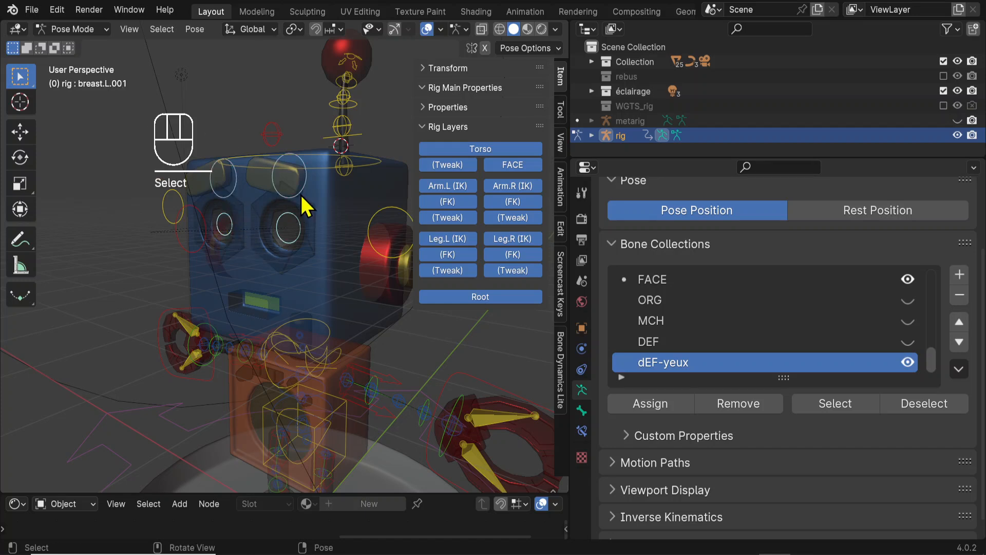
key(m)
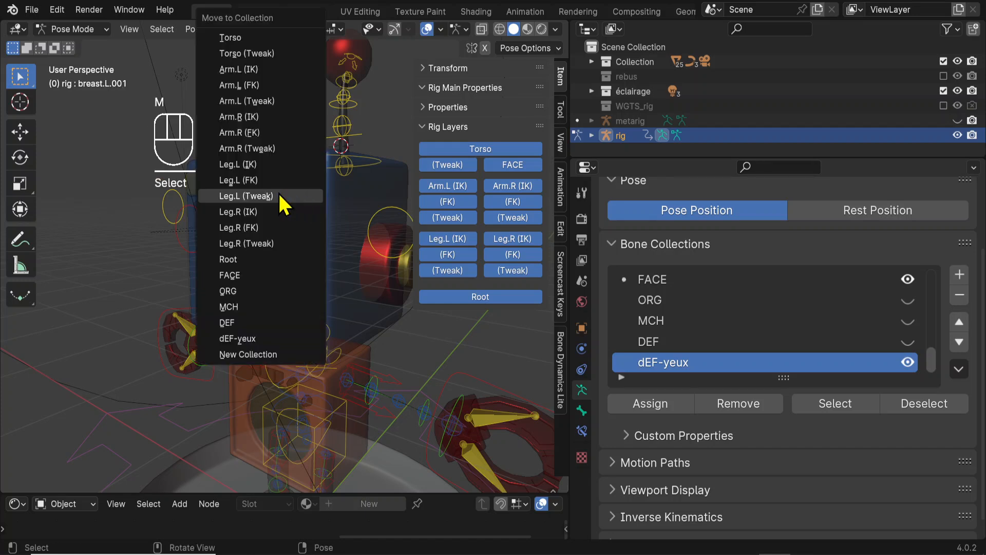
click(253, 277)
- Toggle the FACE rig layer off and on to check its bones, leaving FACE shown and the Torso layer hidden
click(525, 163)
click(525, 163)
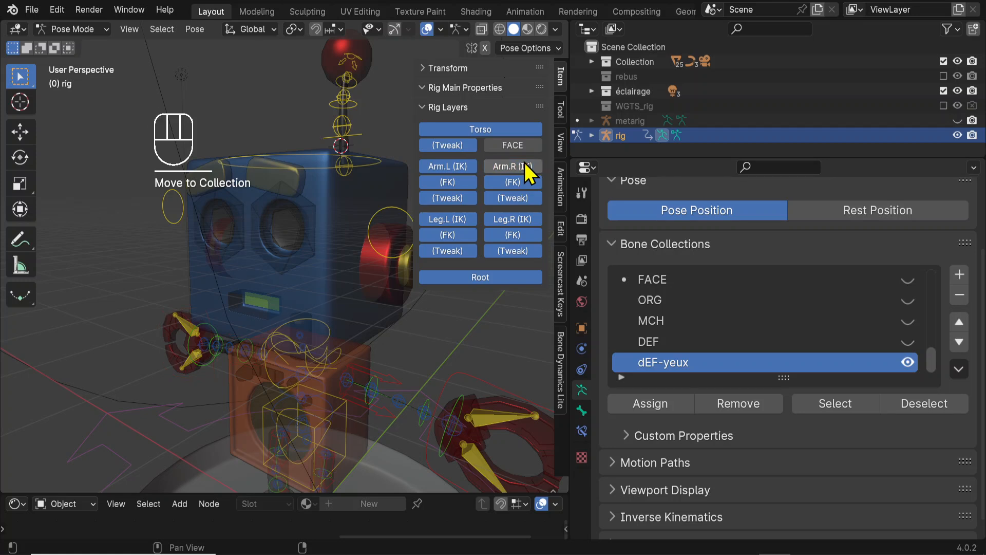
click(520, 168)
click(509, 147)
click(510, 148)
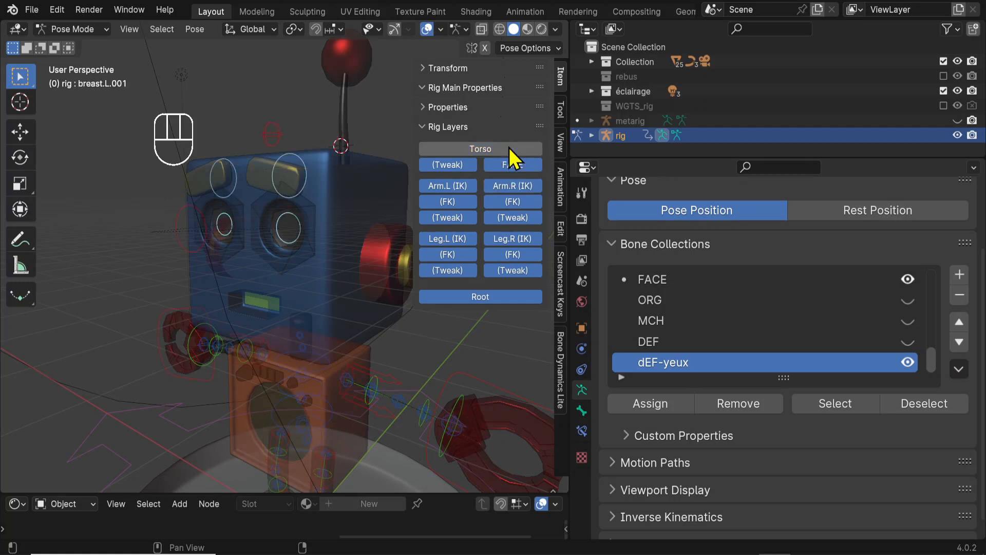
click(512, 165)
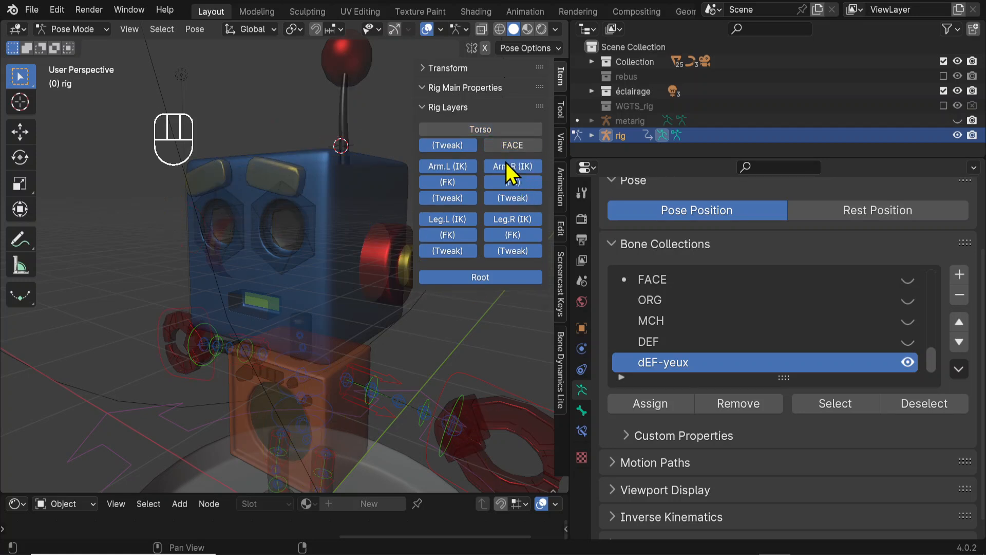
click(512, 146)
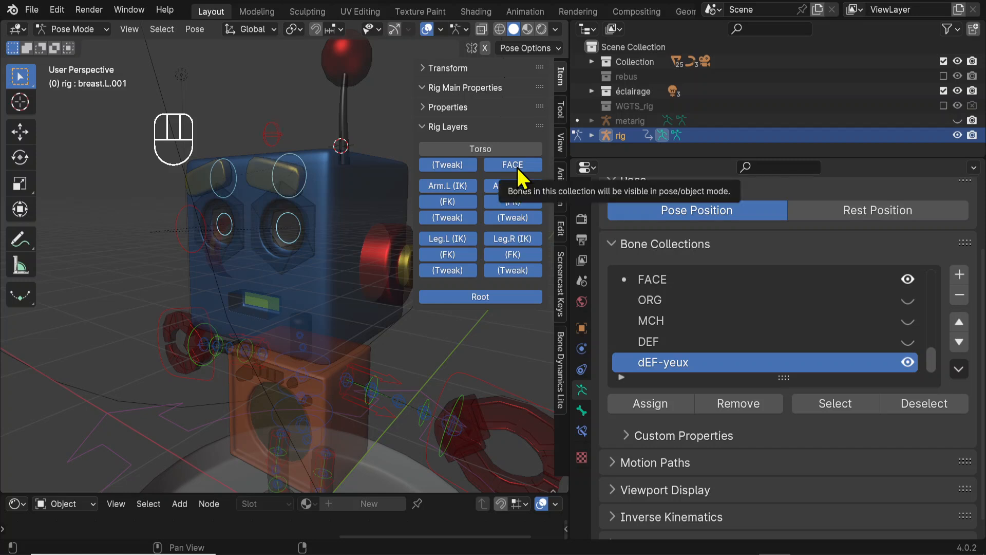
click(516, 164)
click(509, 147)
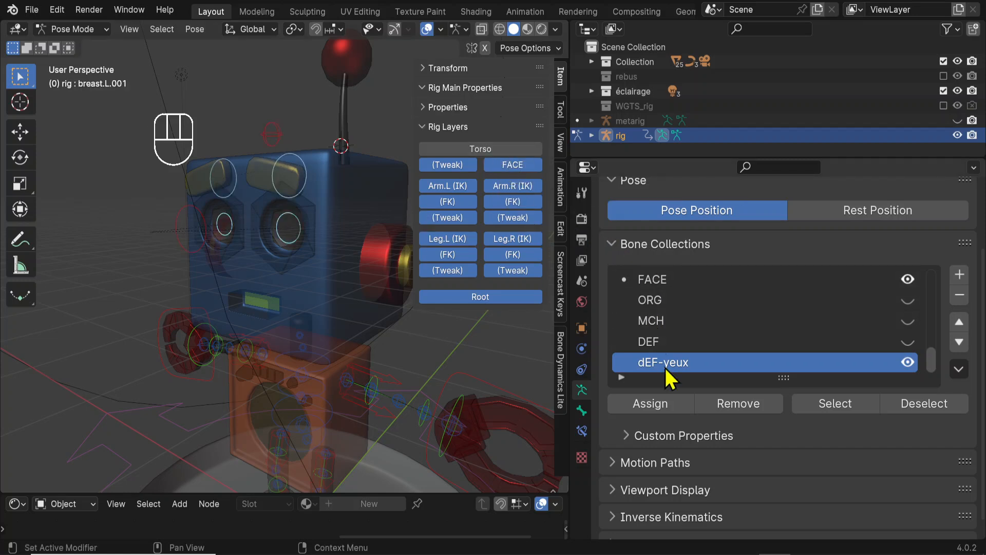
- Collapse the Bone Collections settings of the armature and slightly enlarge the Outliner area
scroll(668, 373, up, 4)
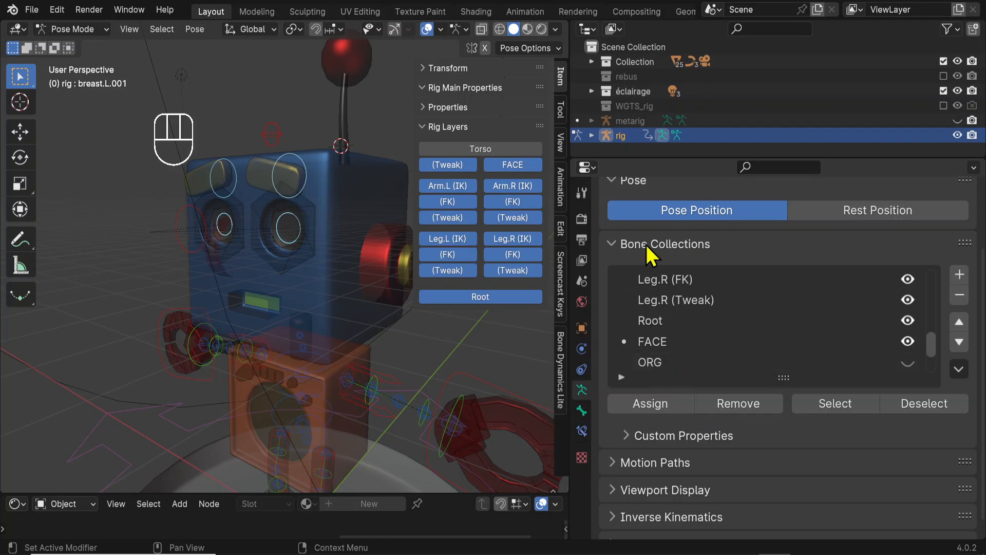
click(616, 241)
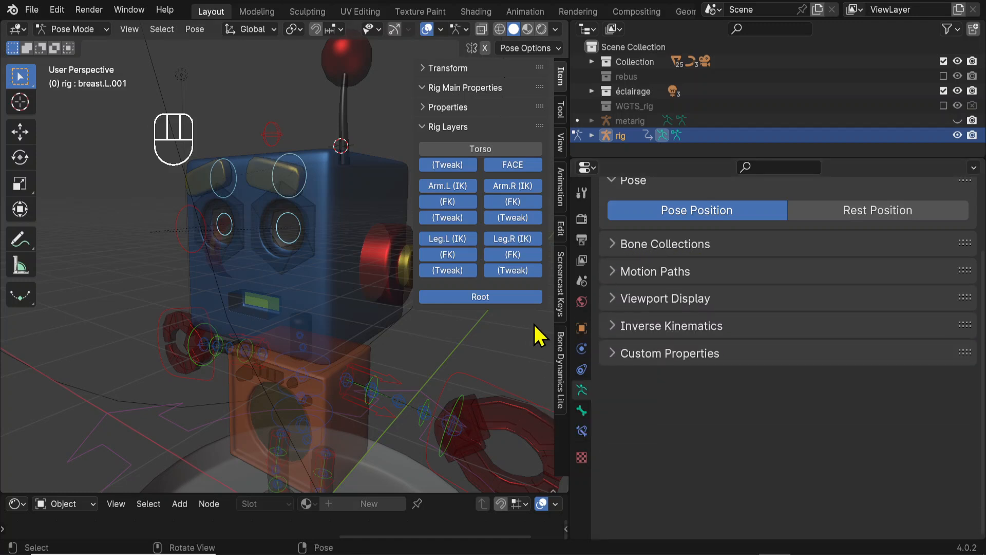
drag(650, 159, 663, 171)
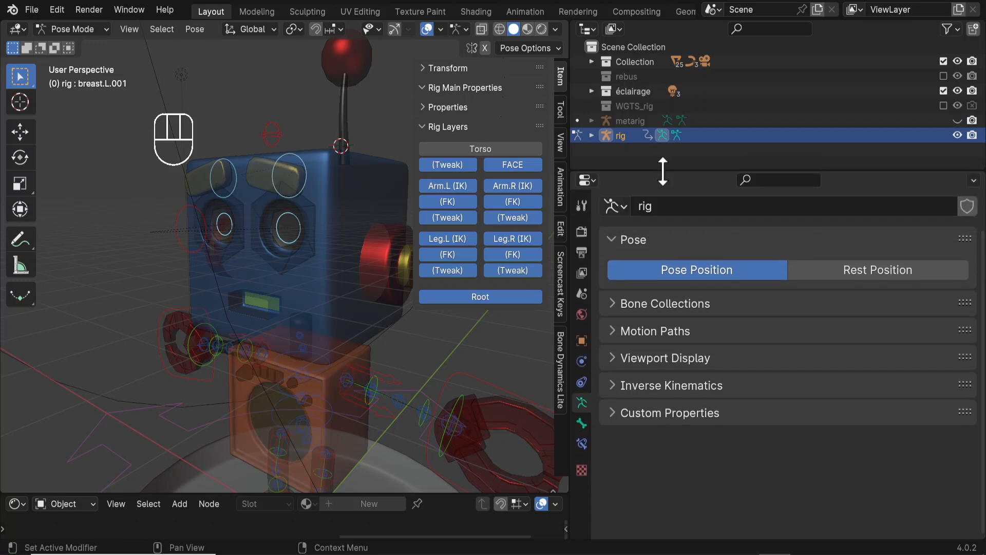